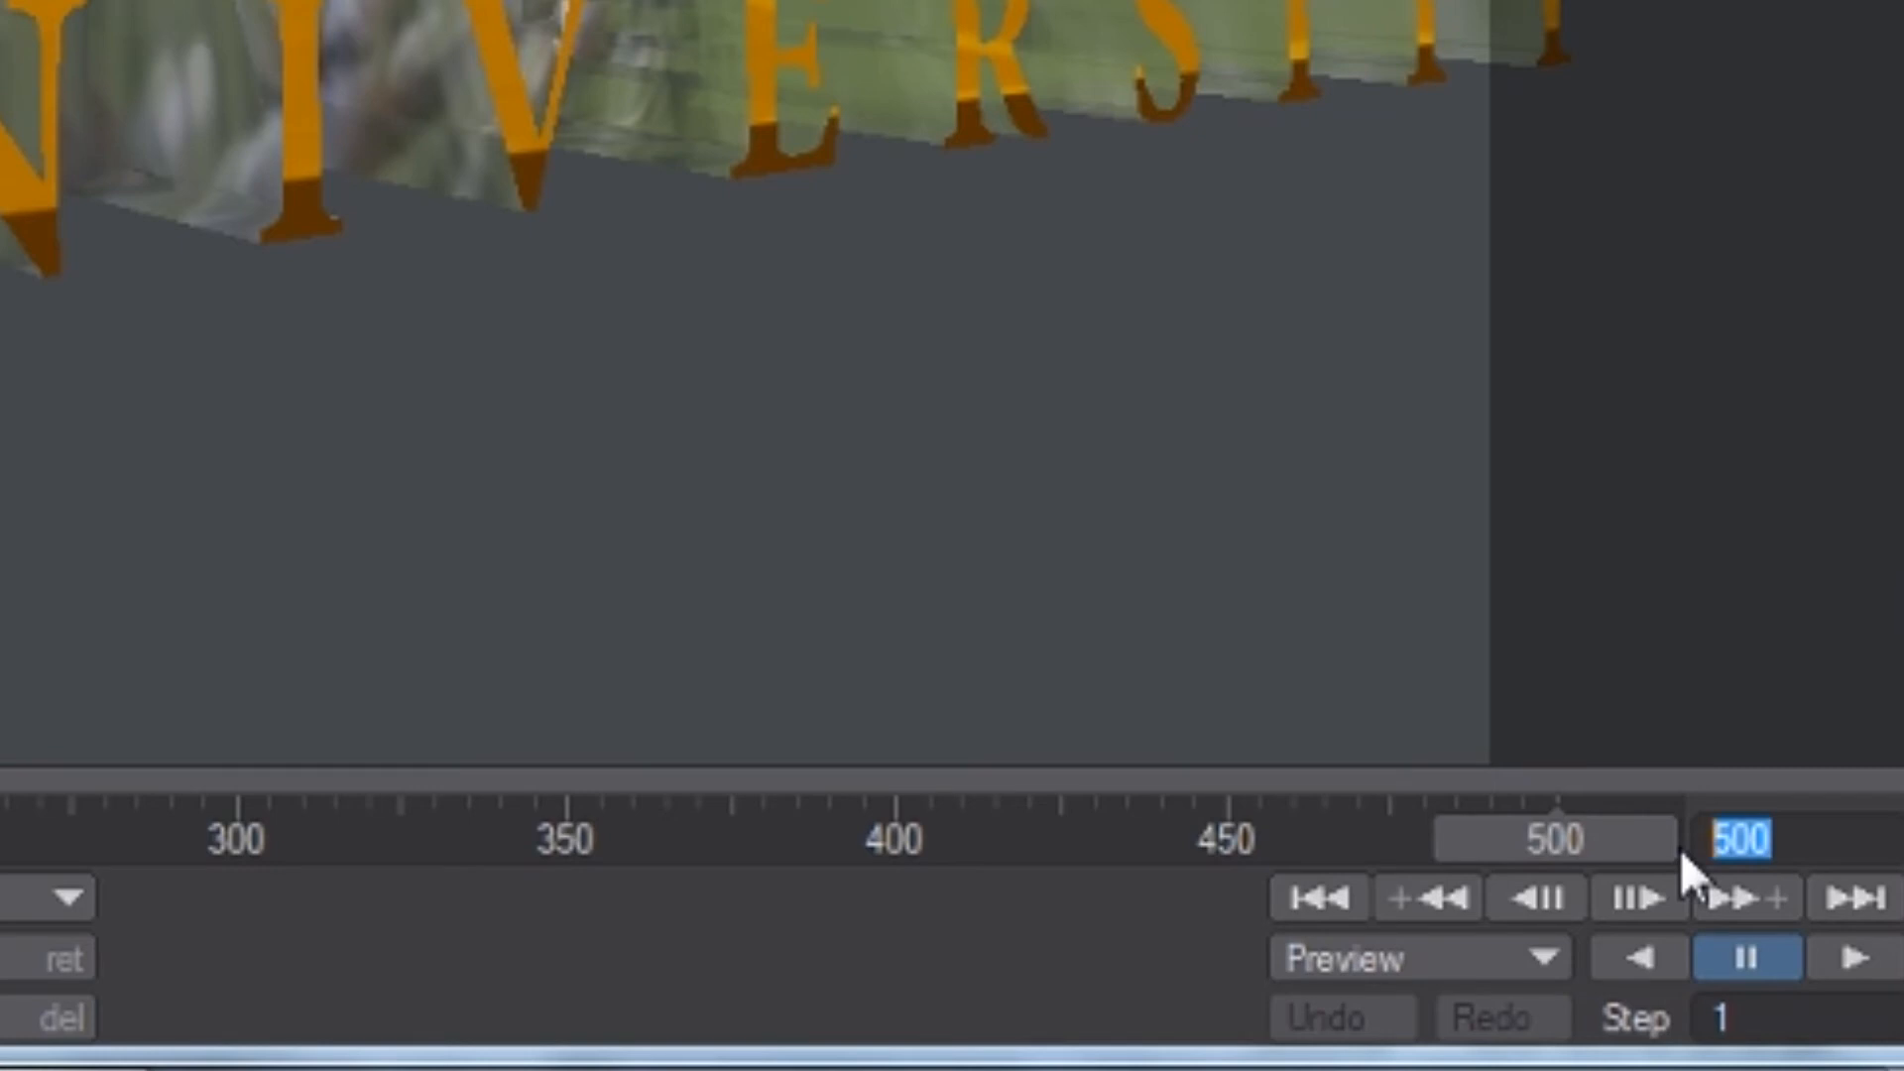
# Step: Extend the timeline's end frame to 600 and create a keyframe for the selected facetest2:Layer2 object at frame 500
pyautogui.press('Return')
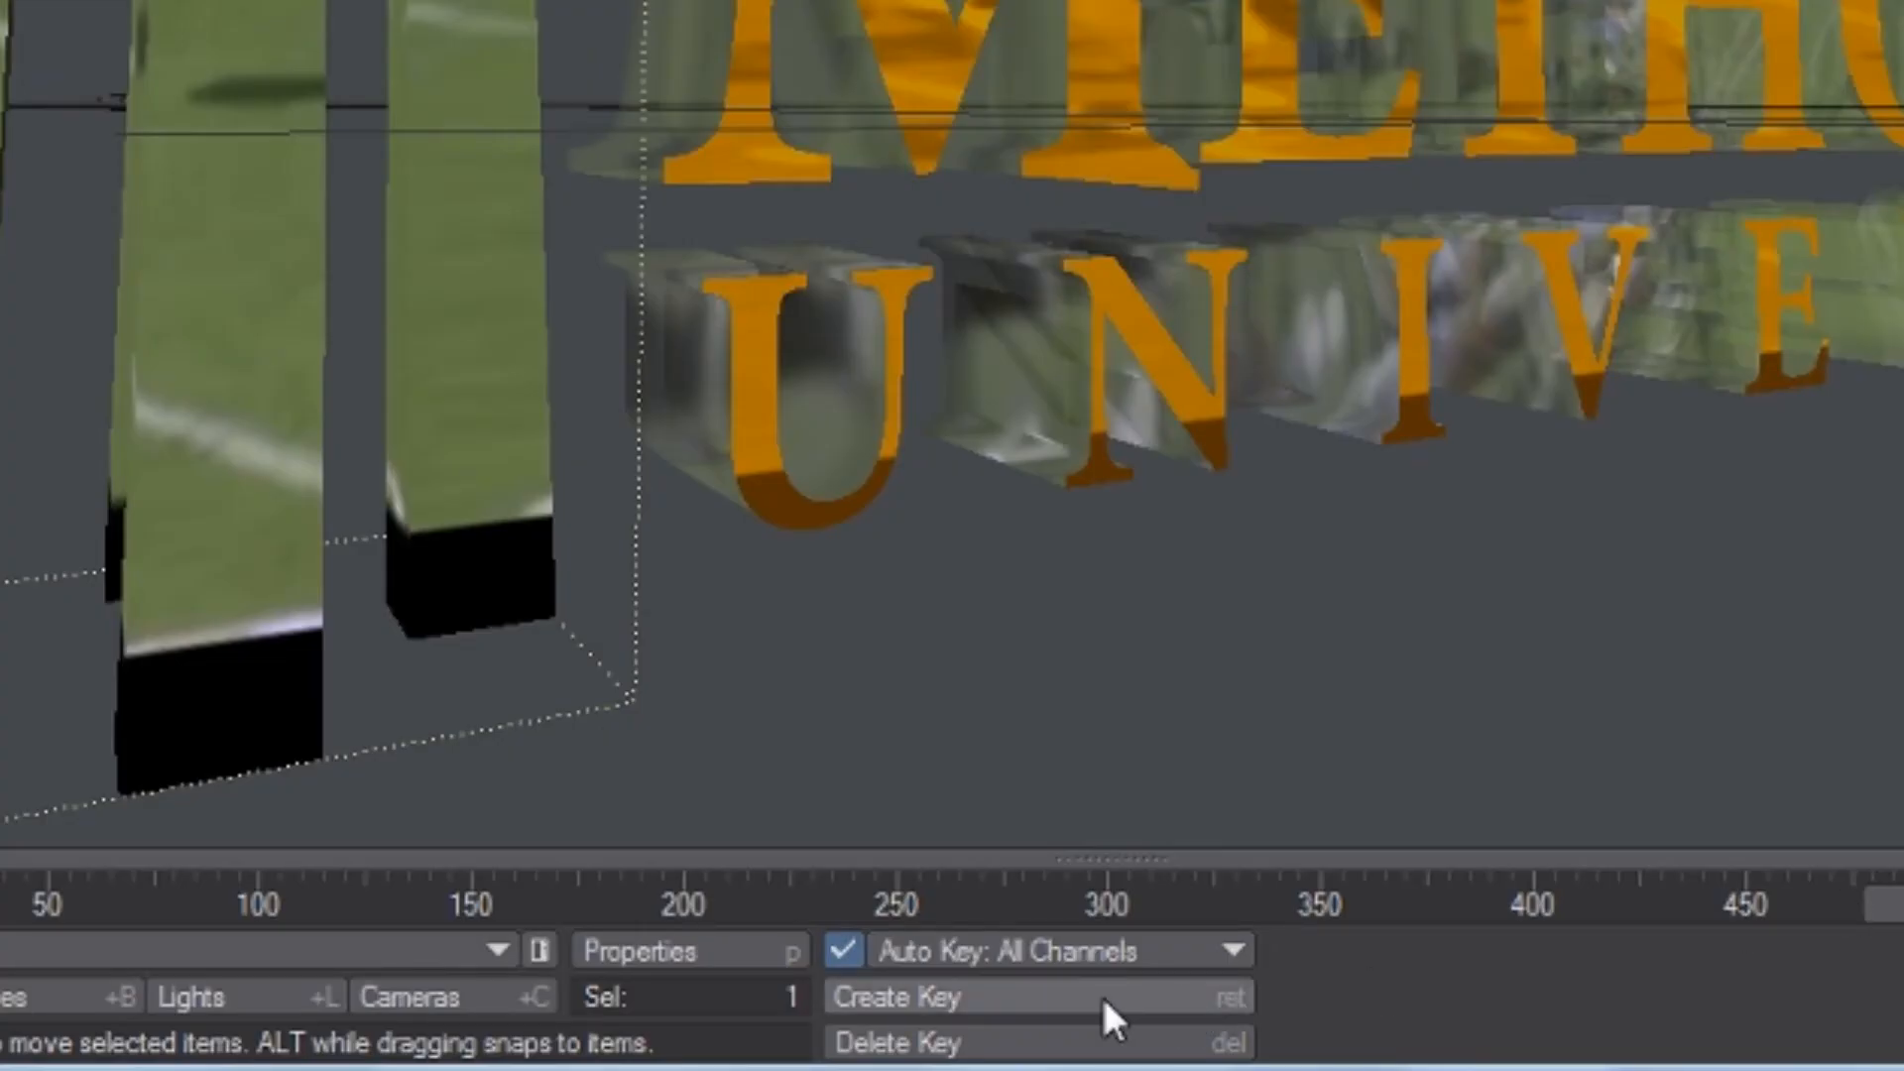
pyautogui.click(1104, 997)
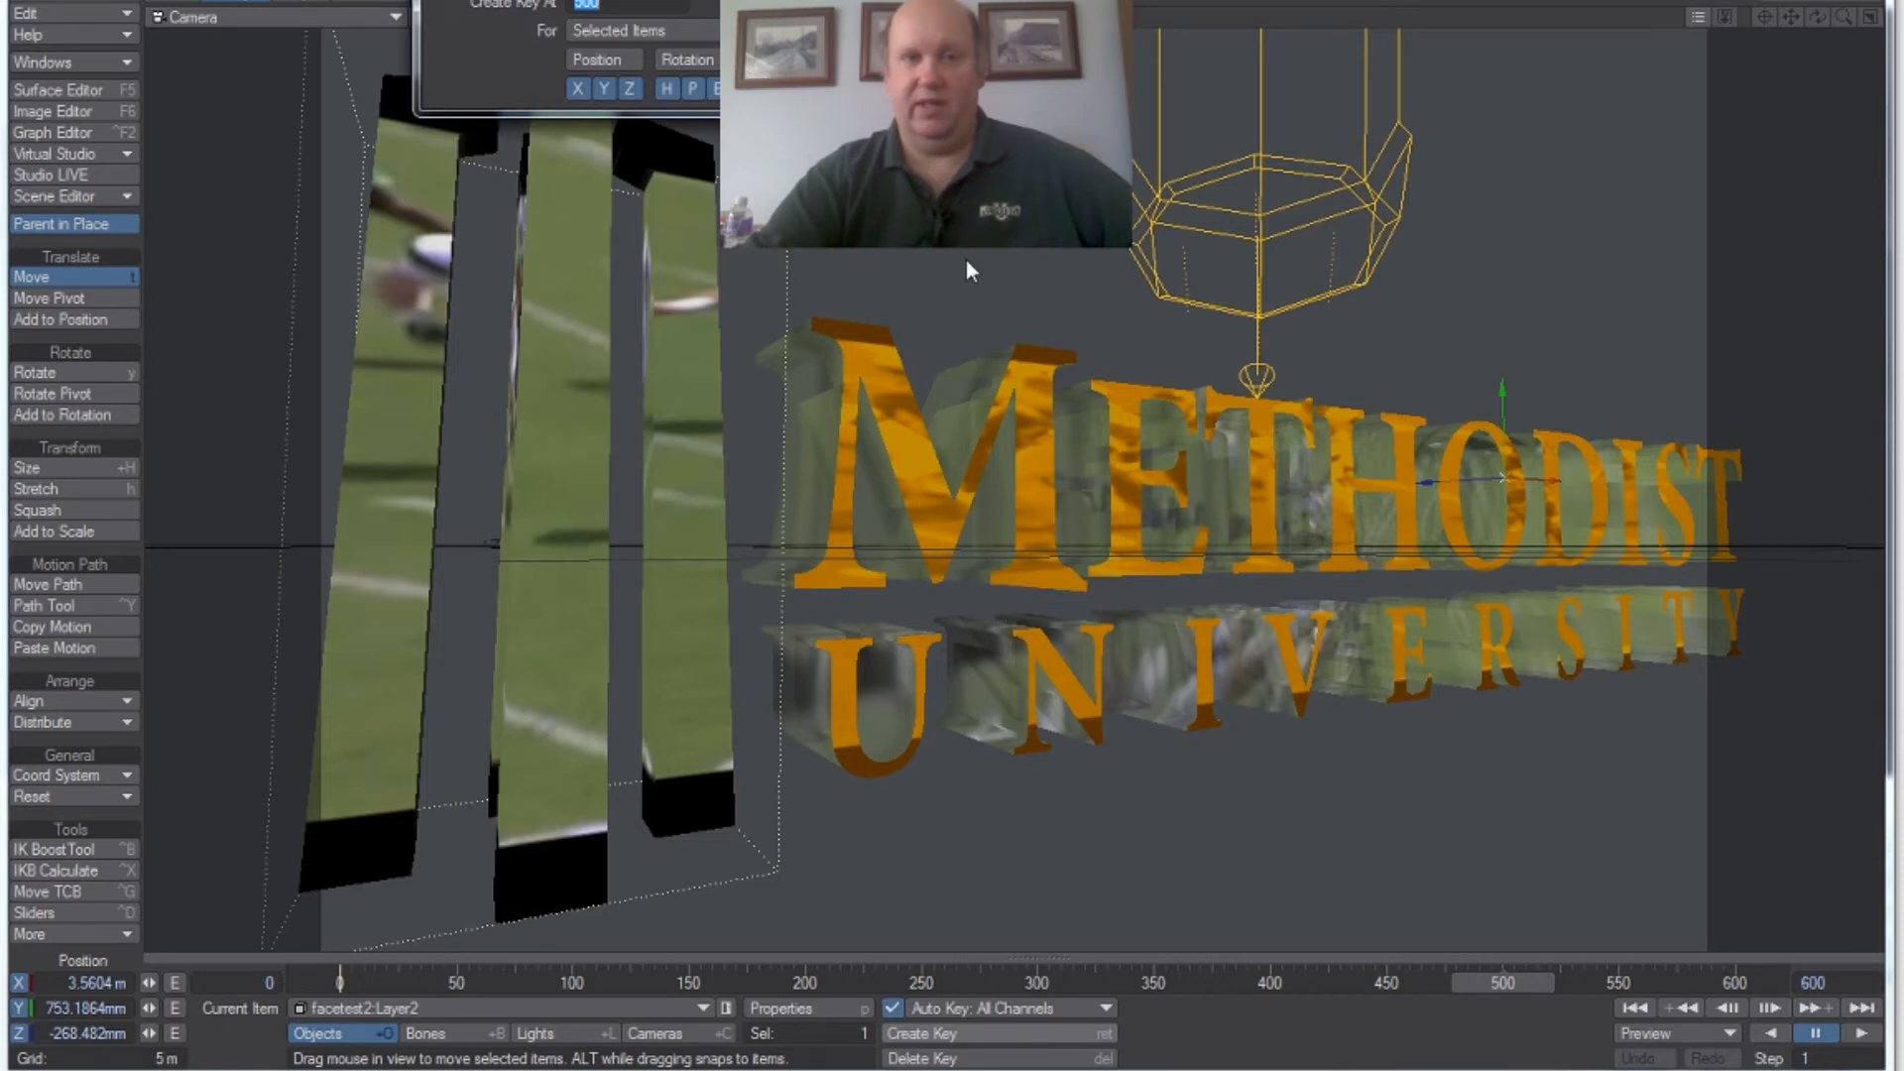
pyautogui.press('Return')
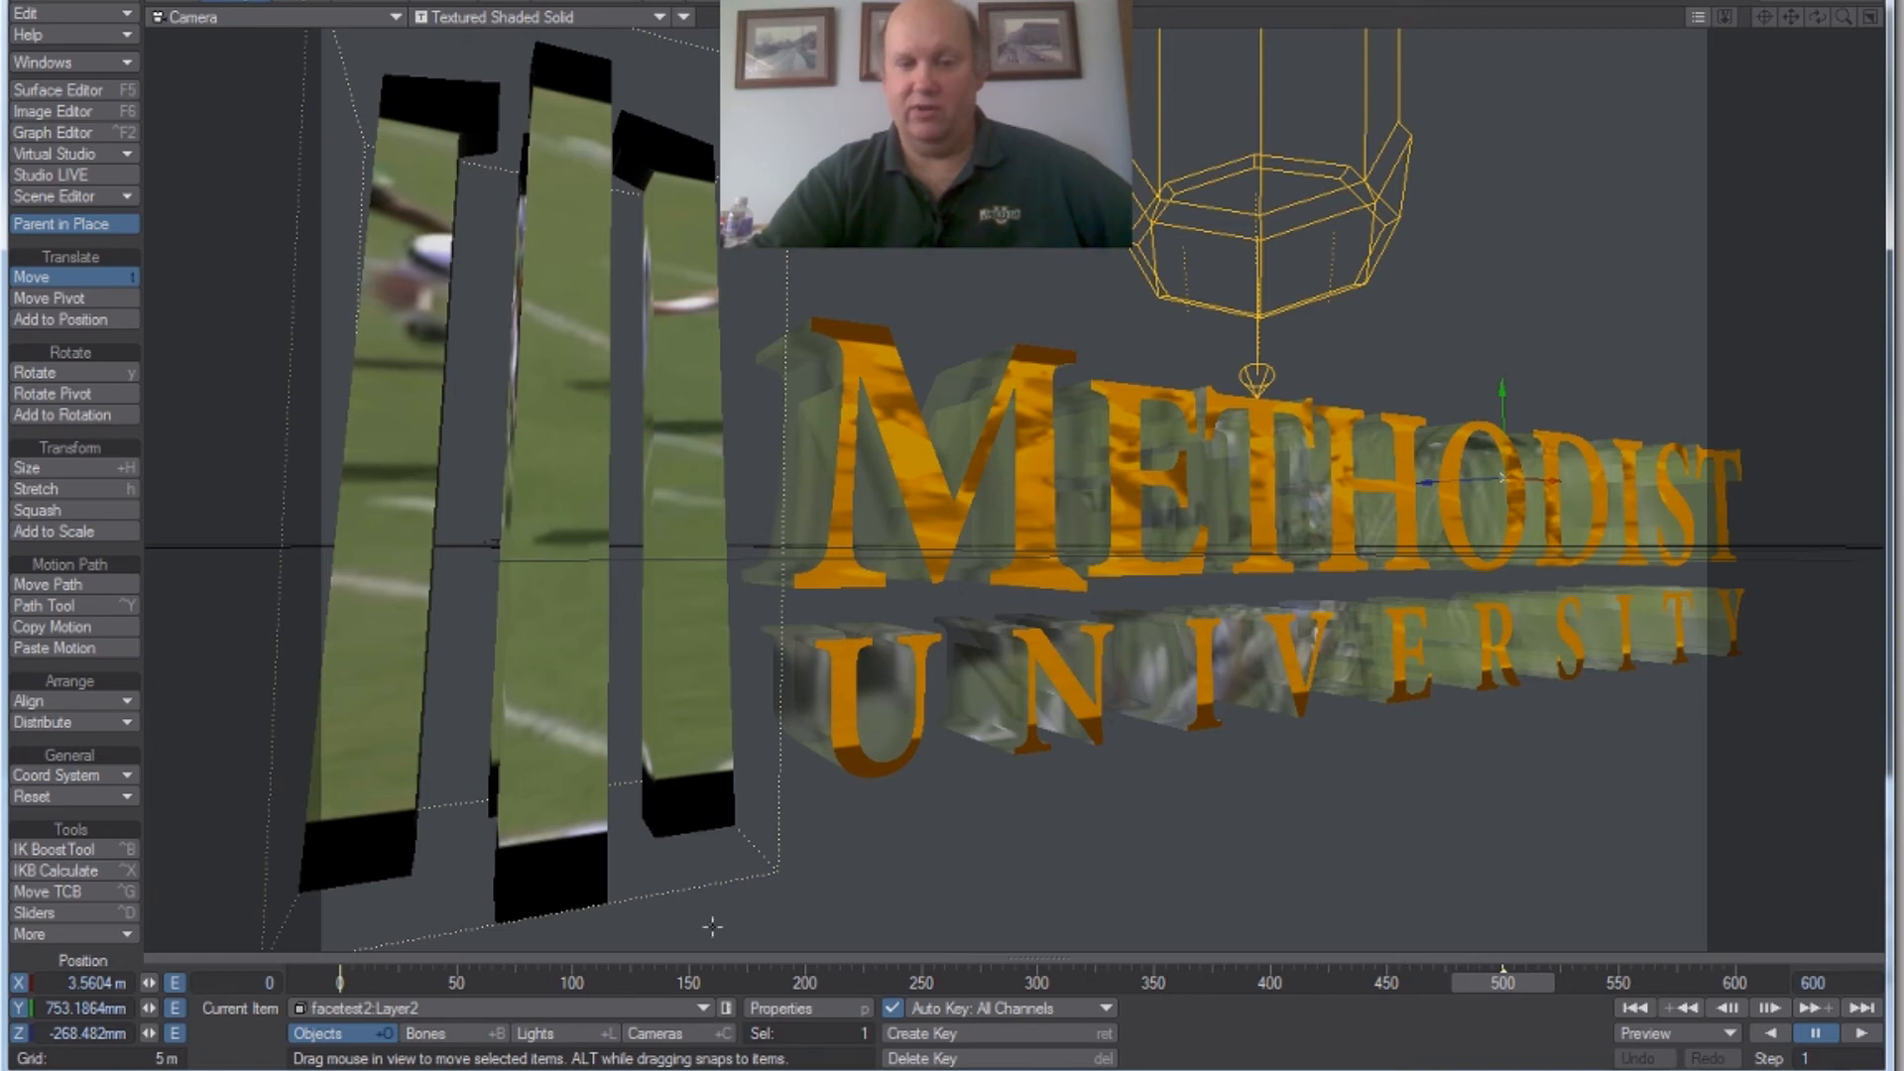
# Step: Select the camera and create a keyframe for it at frame 500
pyautogui.click(675, 1031)
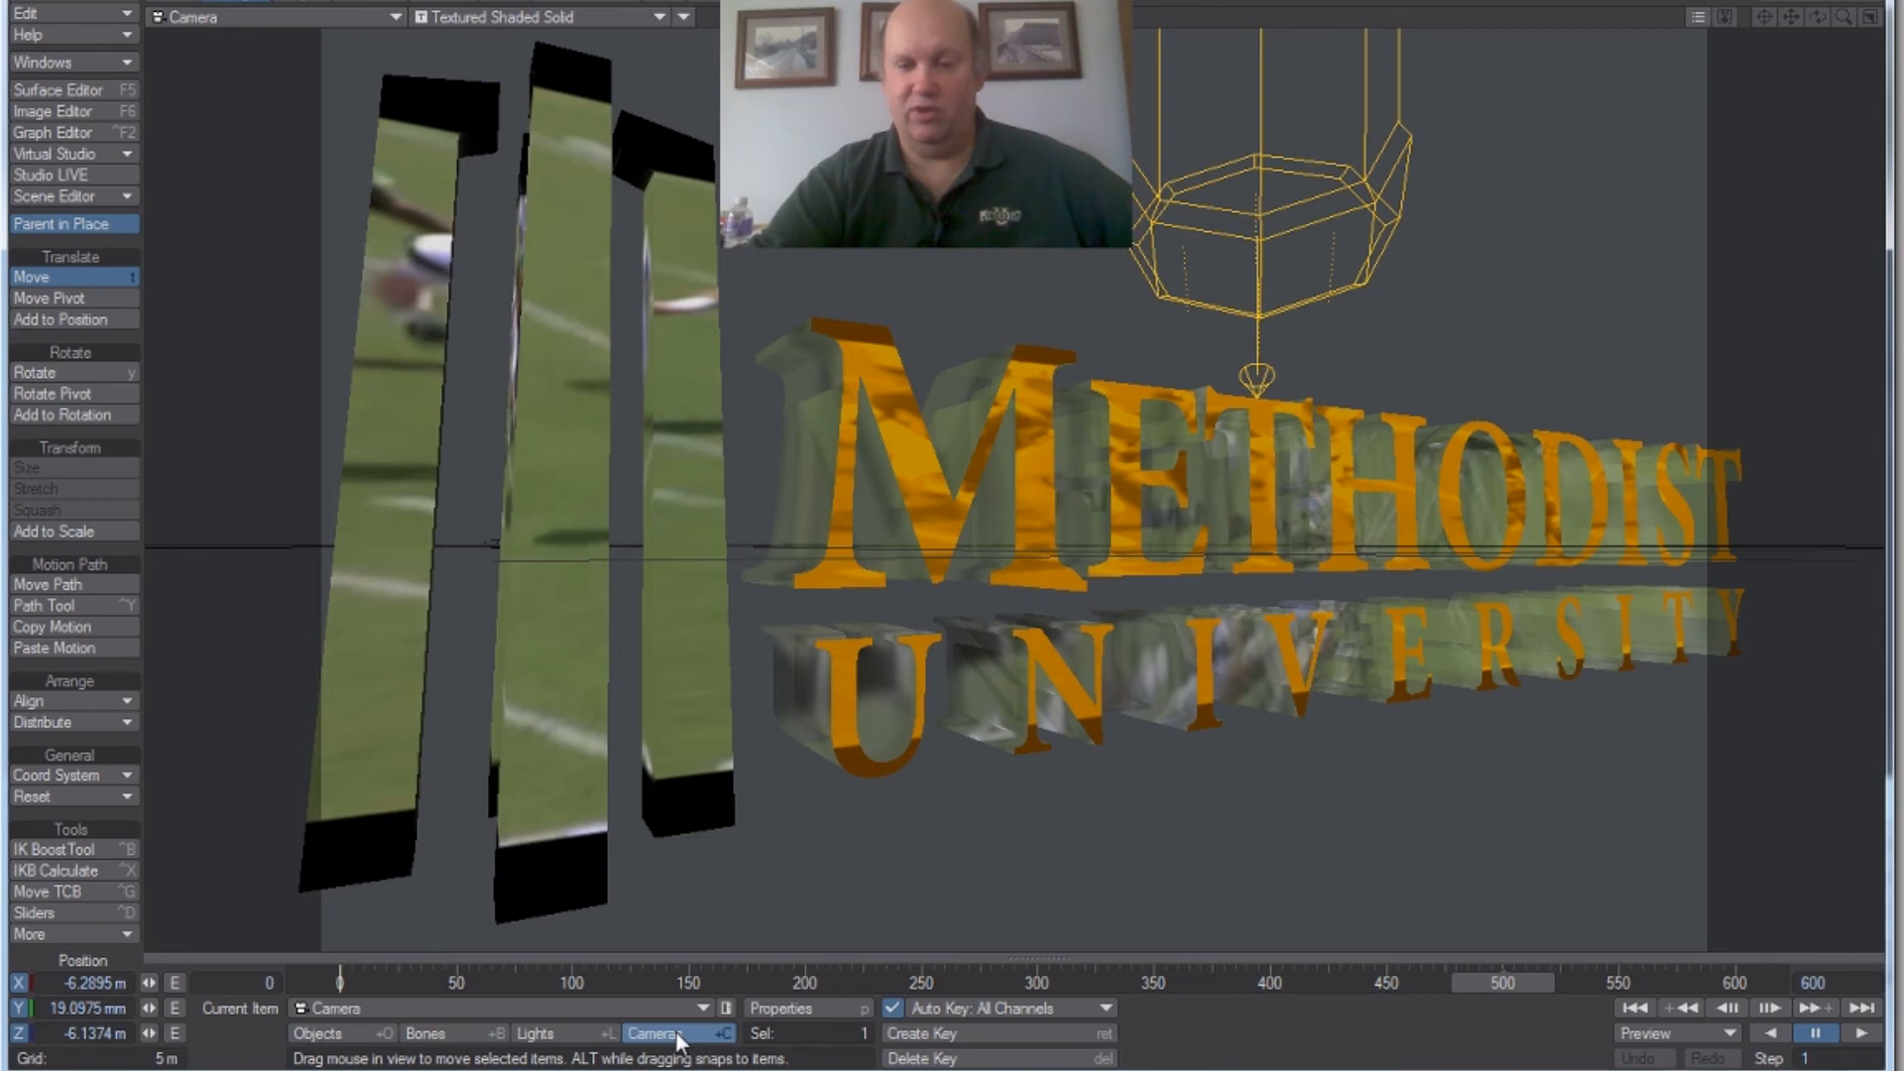
pyautogui.click(1084, 1041)
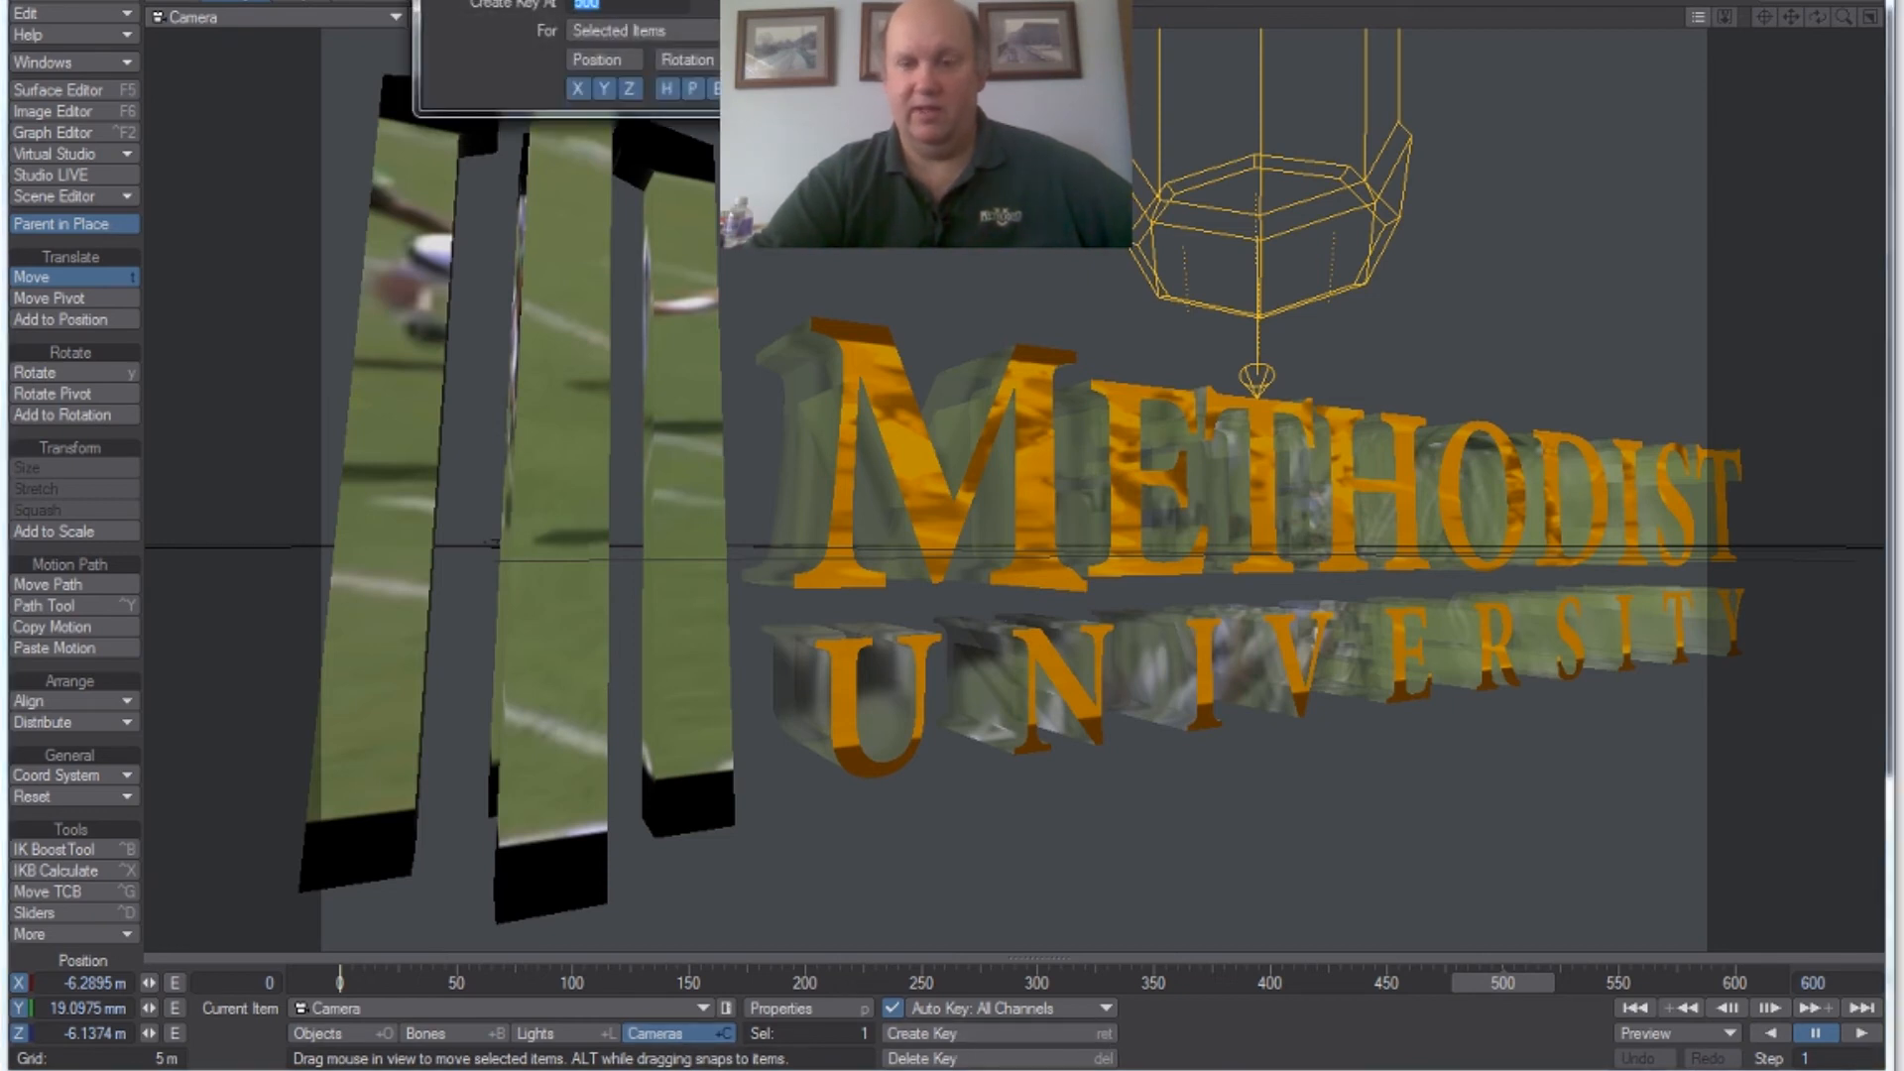
pyautogui.press('Return')
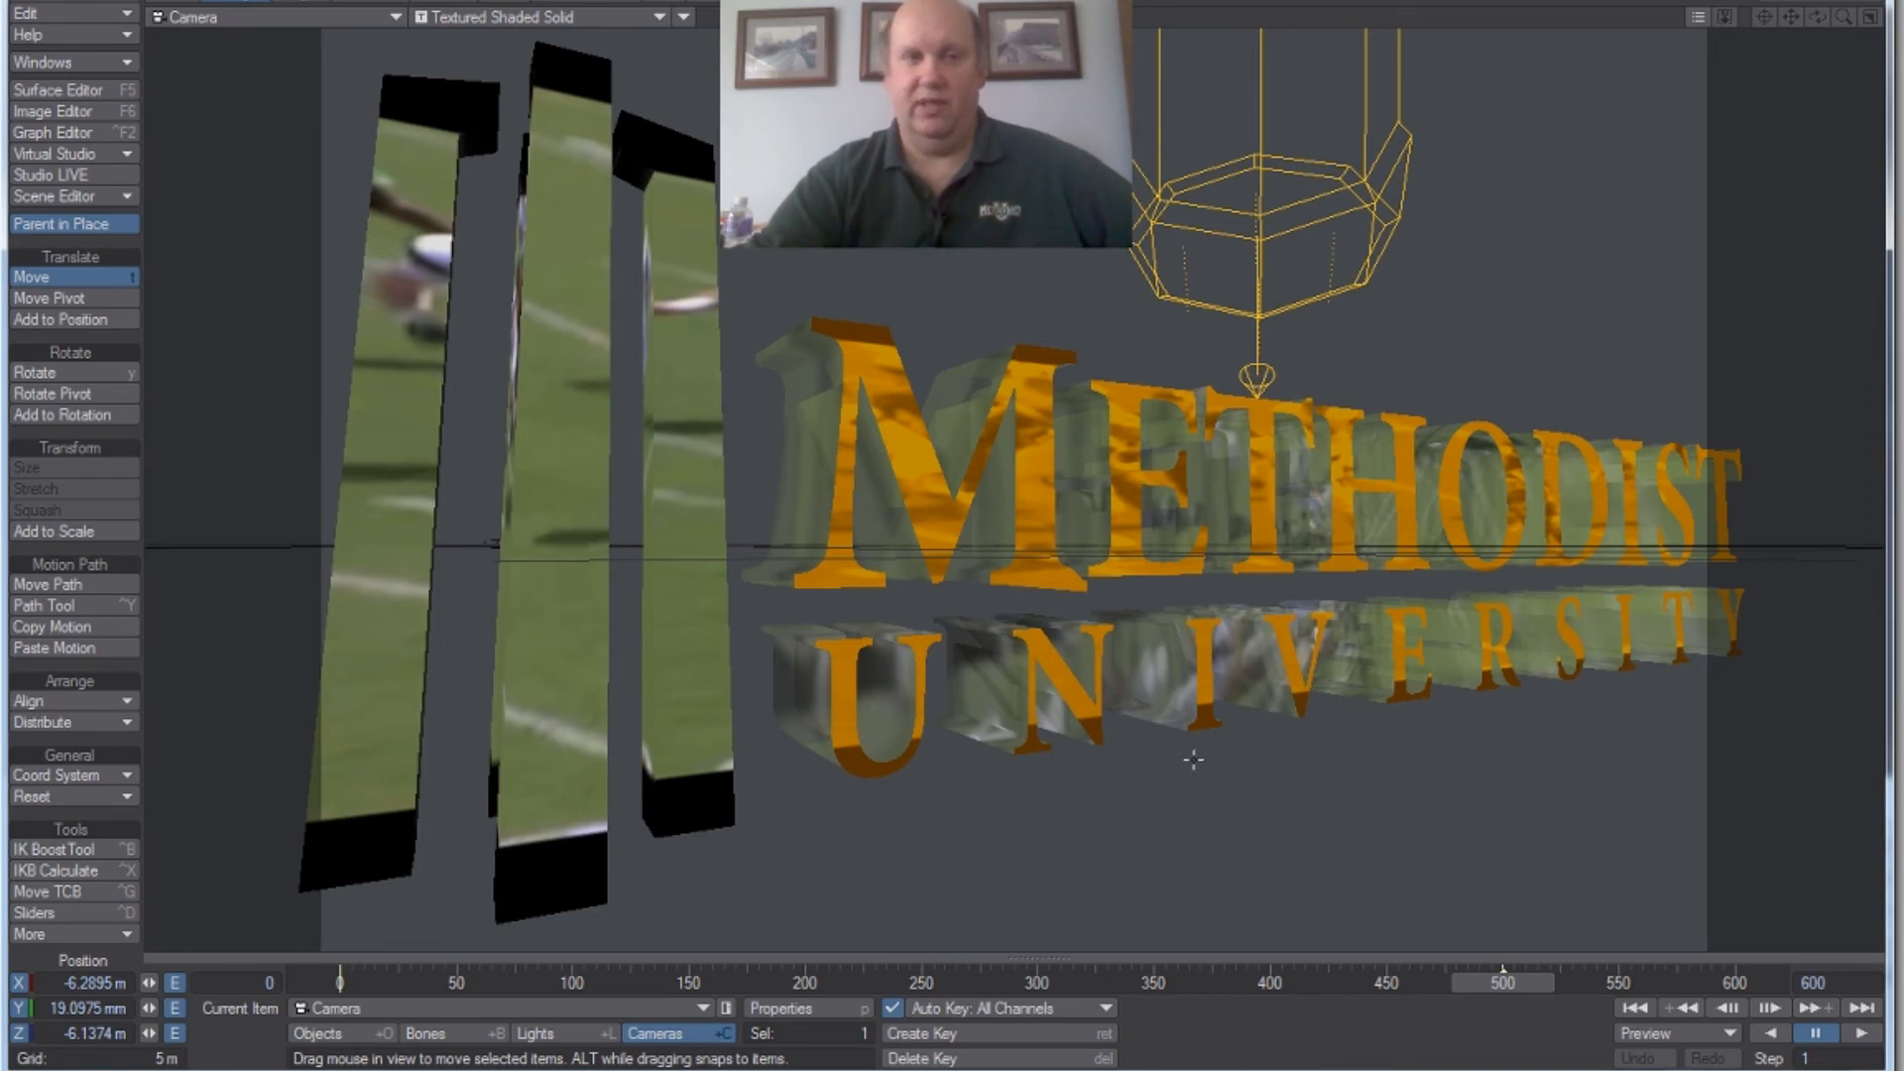
# Step: Load MethodistUniversity.jpg as the background image, matching the camera frame size to it and setting the background image options
pyautogui.click(442, 5)
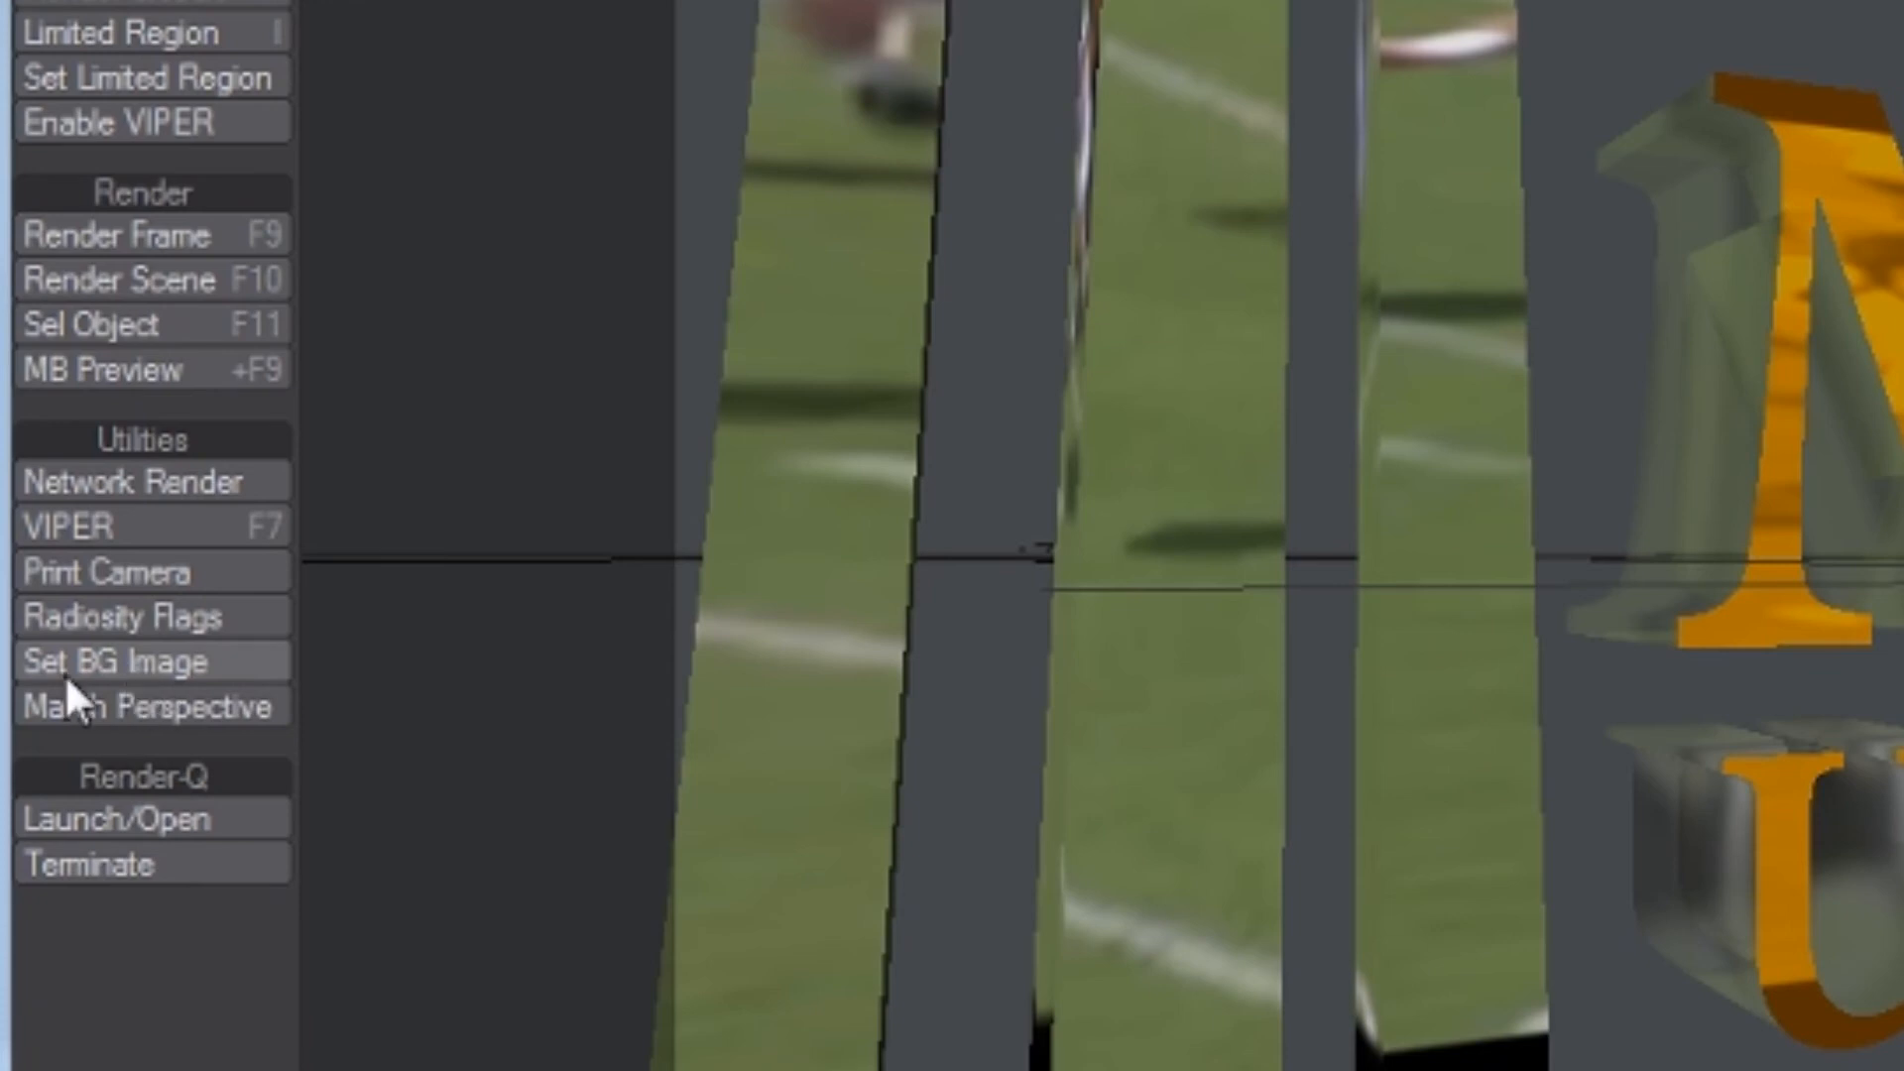
pyautogui.click(97, 662)
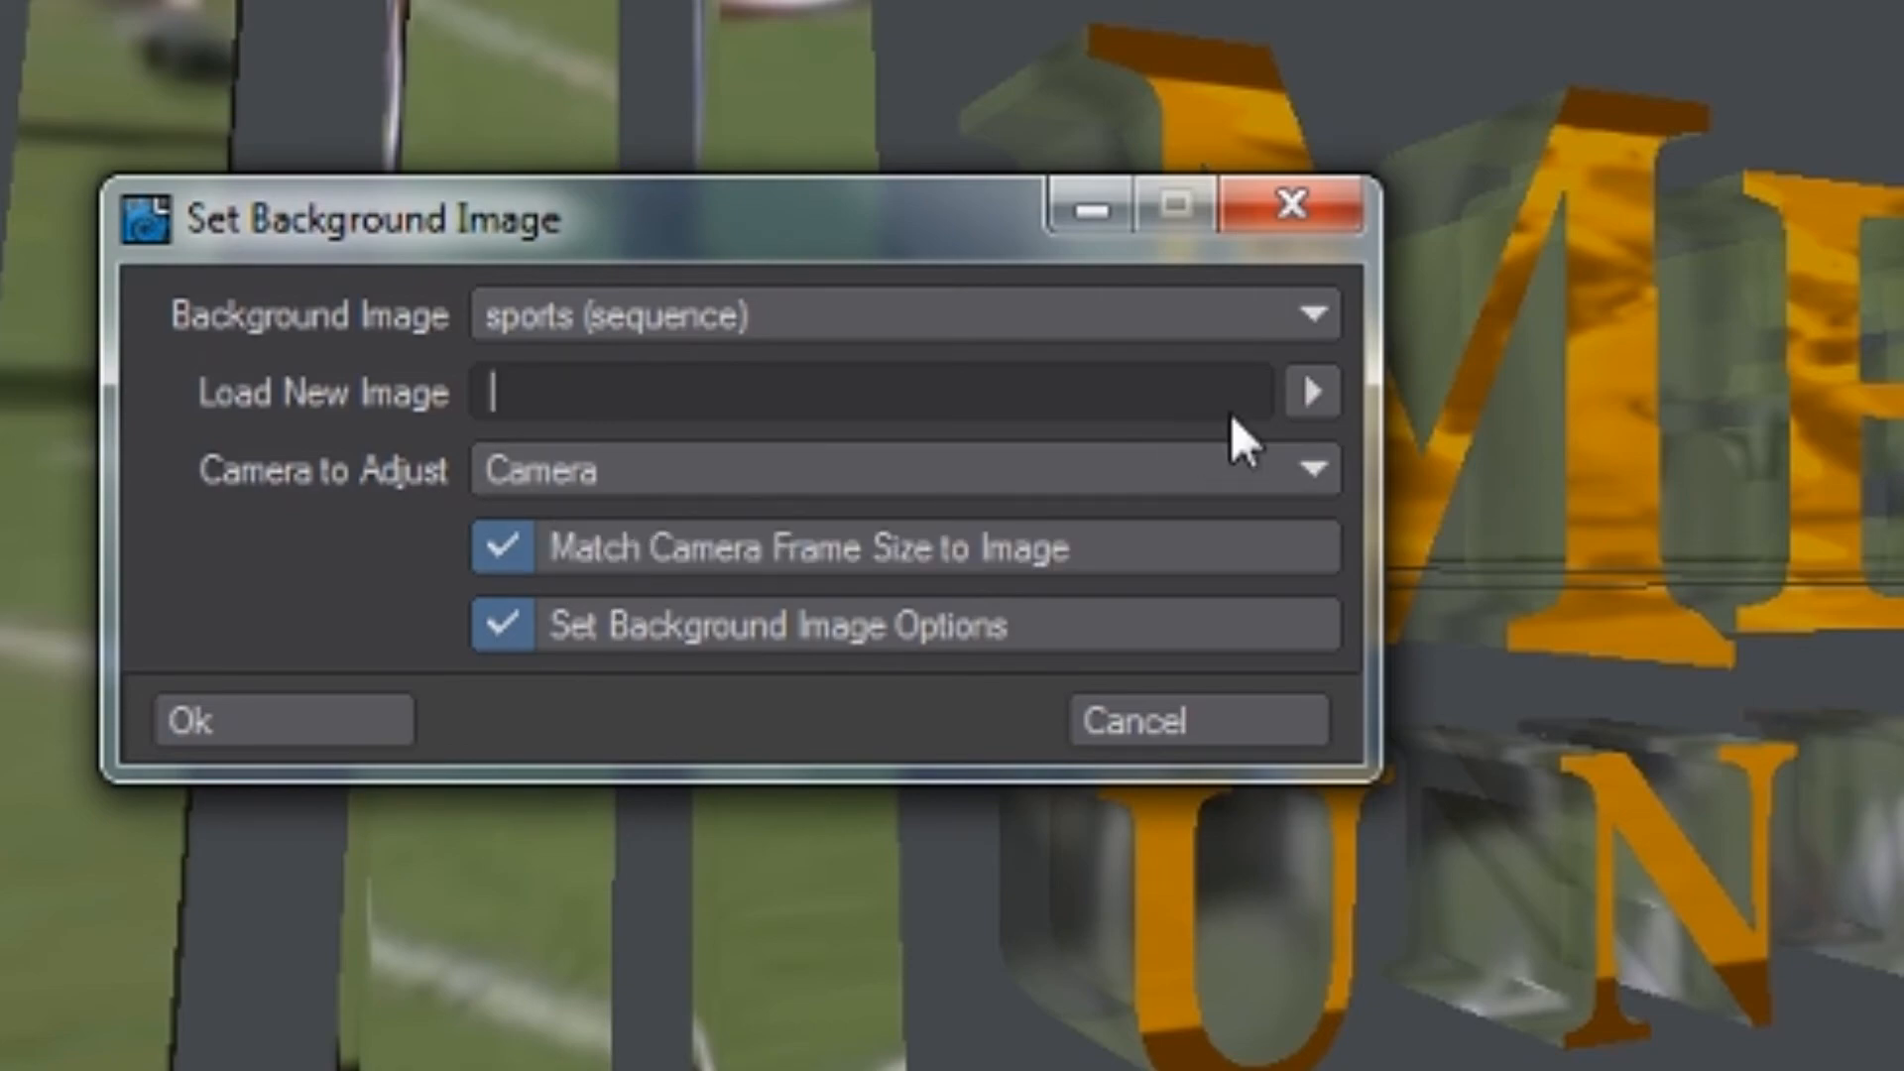
pyautogui.click(906, 474)
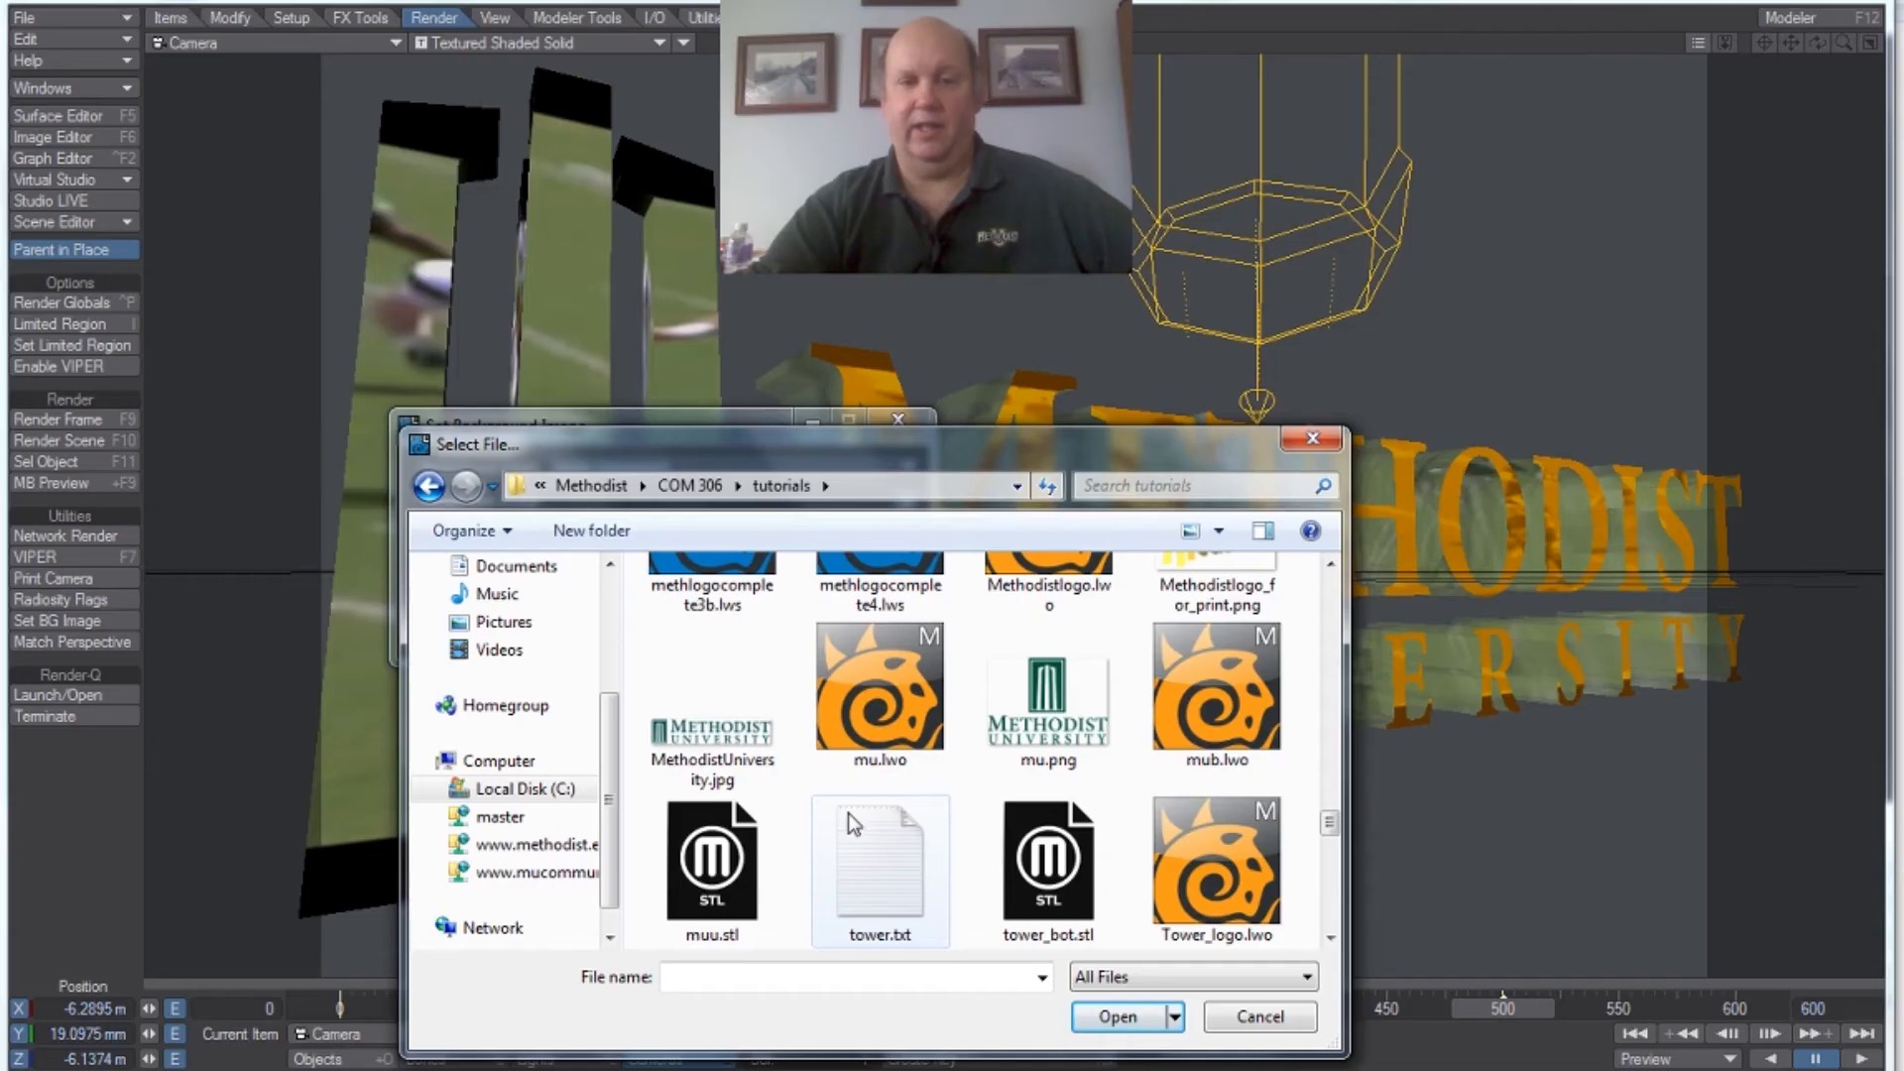
pyautogui.click(694, 729)
pyautogui.click(1115, 1017)
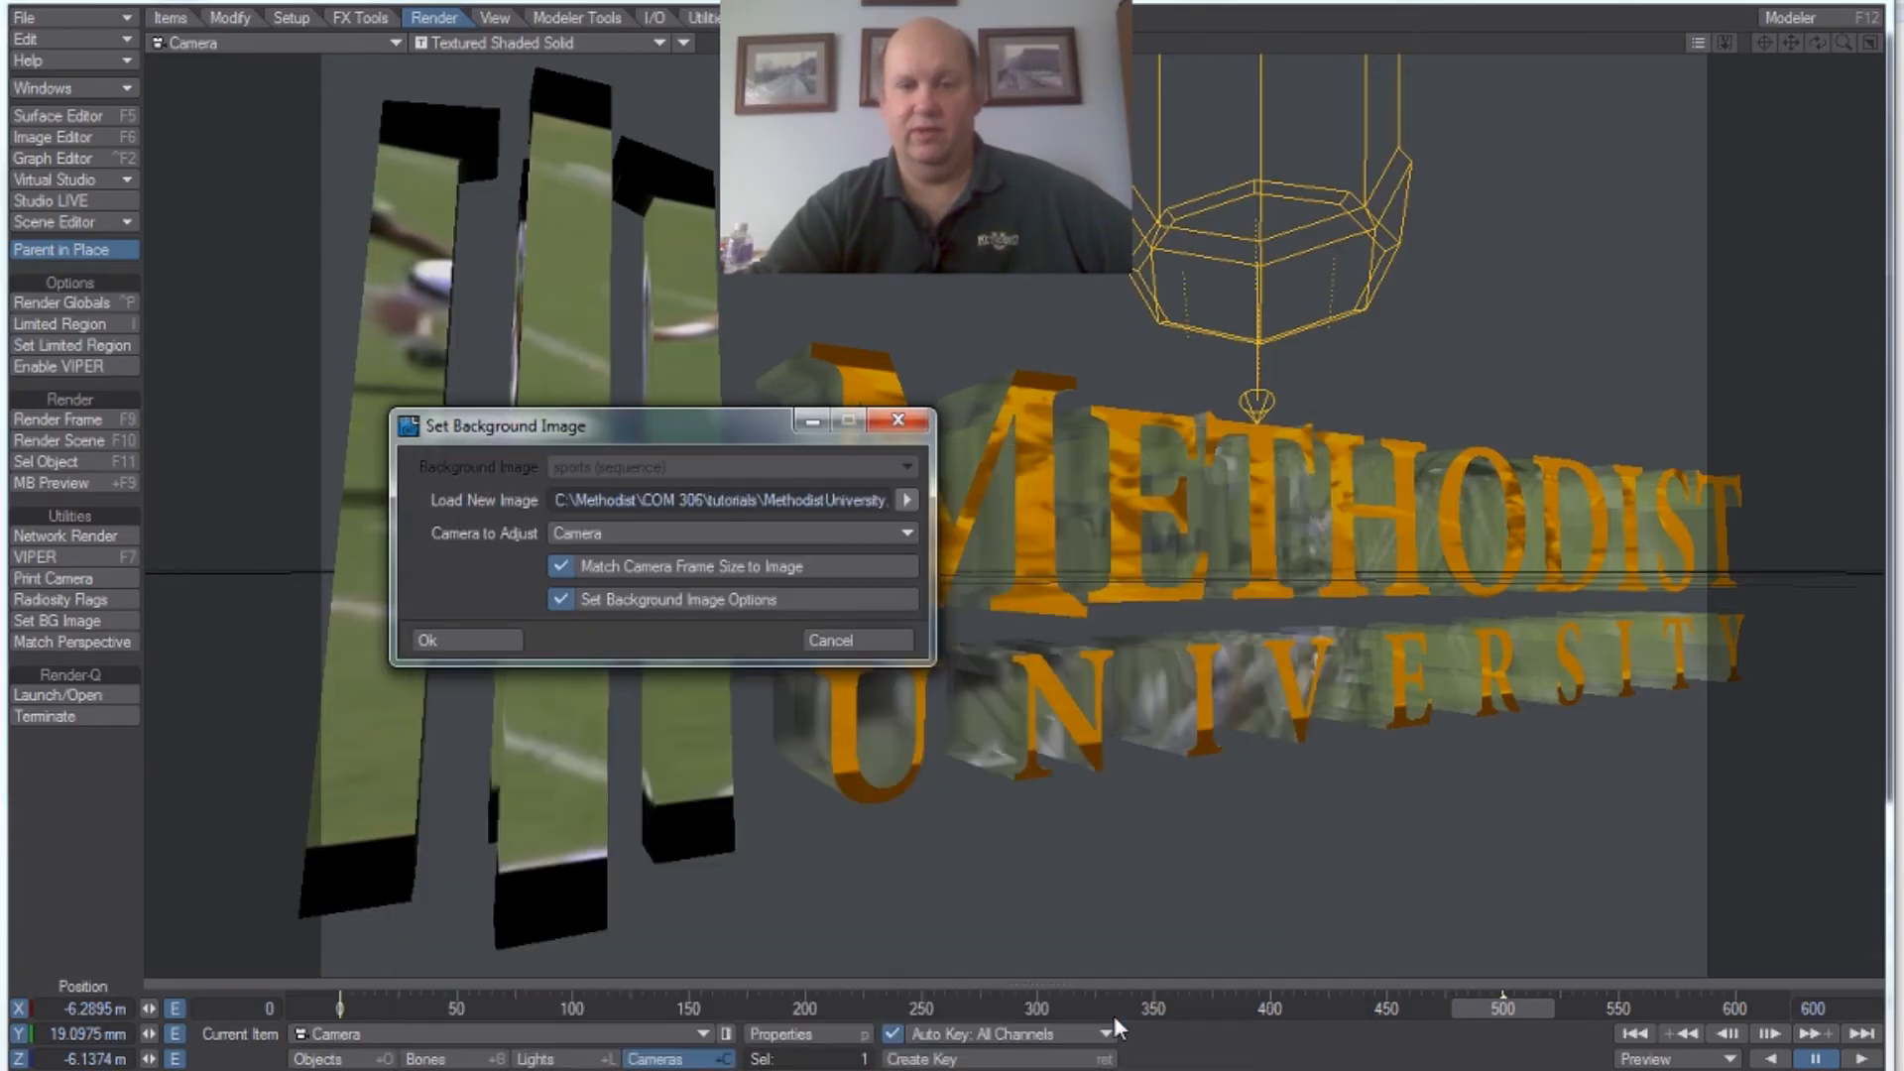
pyautogui.click(500, 643)
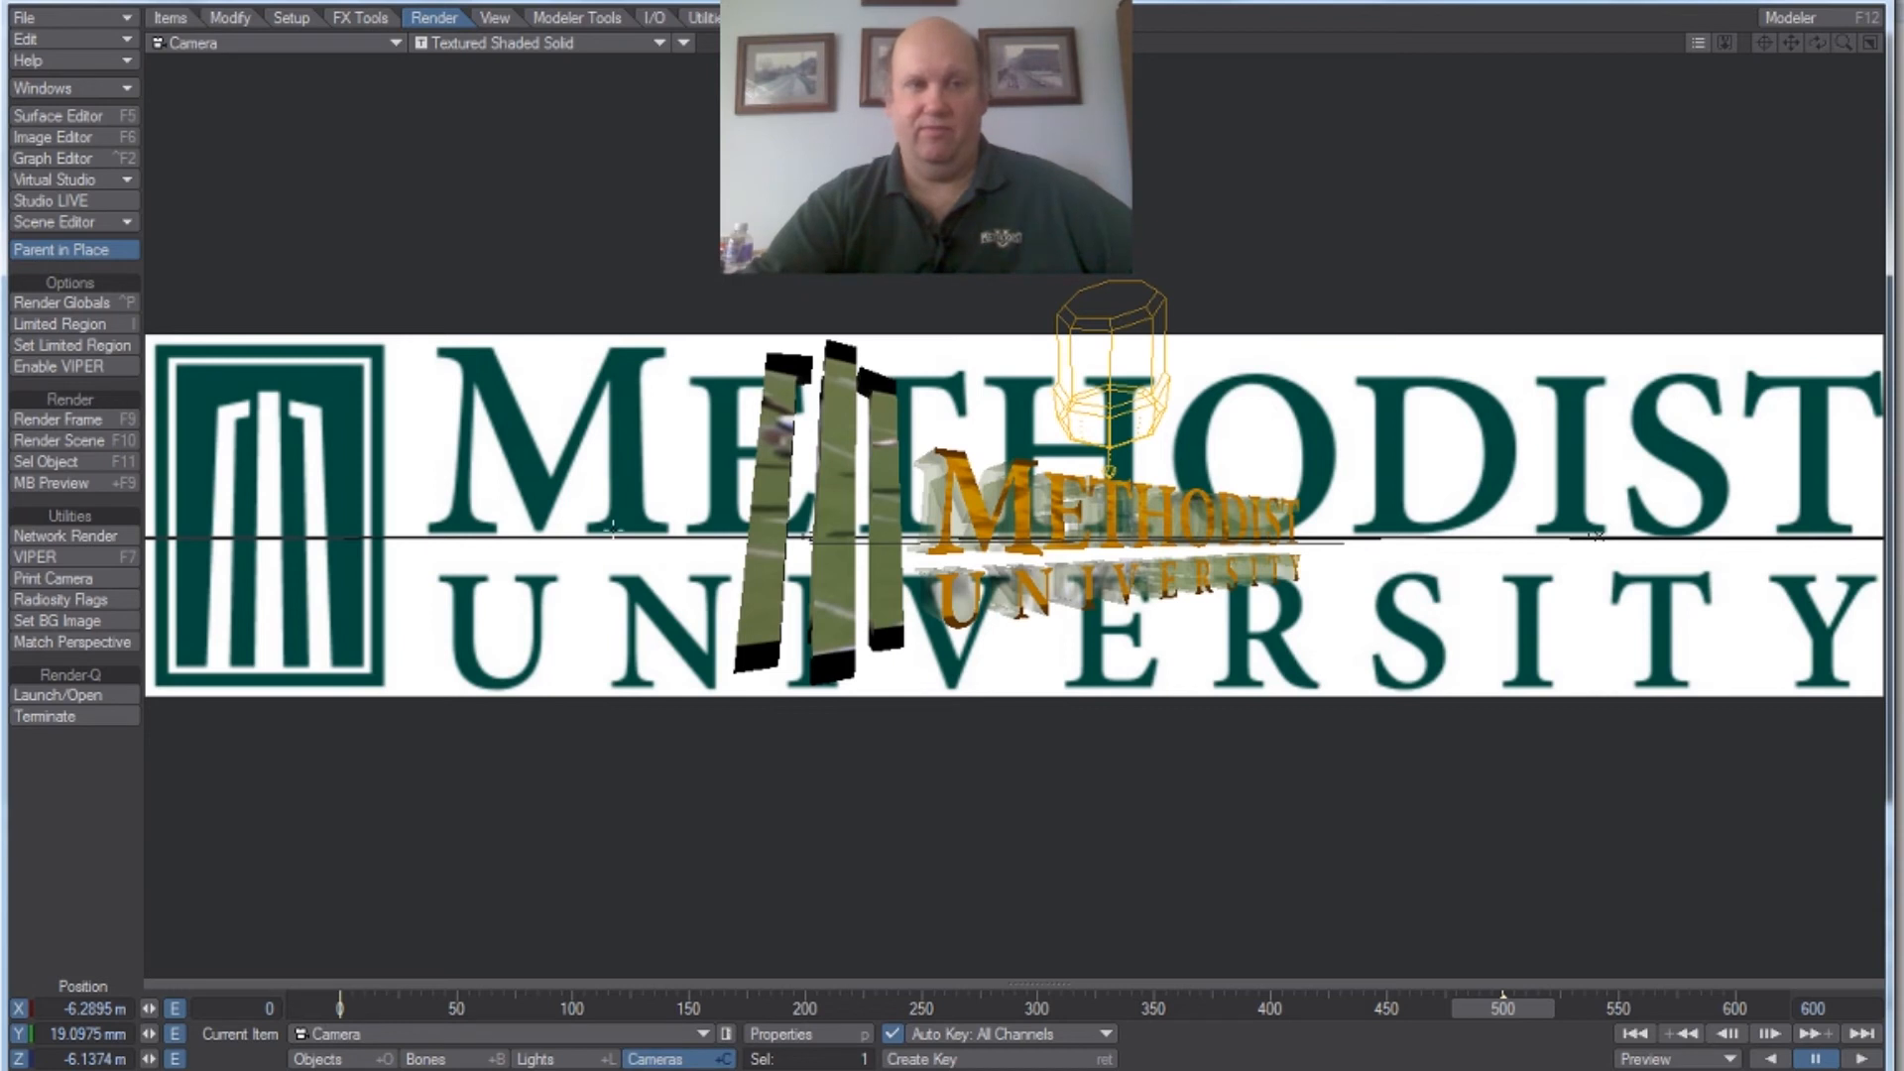
# Step: Rotate the camera to face the 3D logo almost straight on, at about 0.2° heading and -0.9° pitch
pyautogui.click(230, 18)
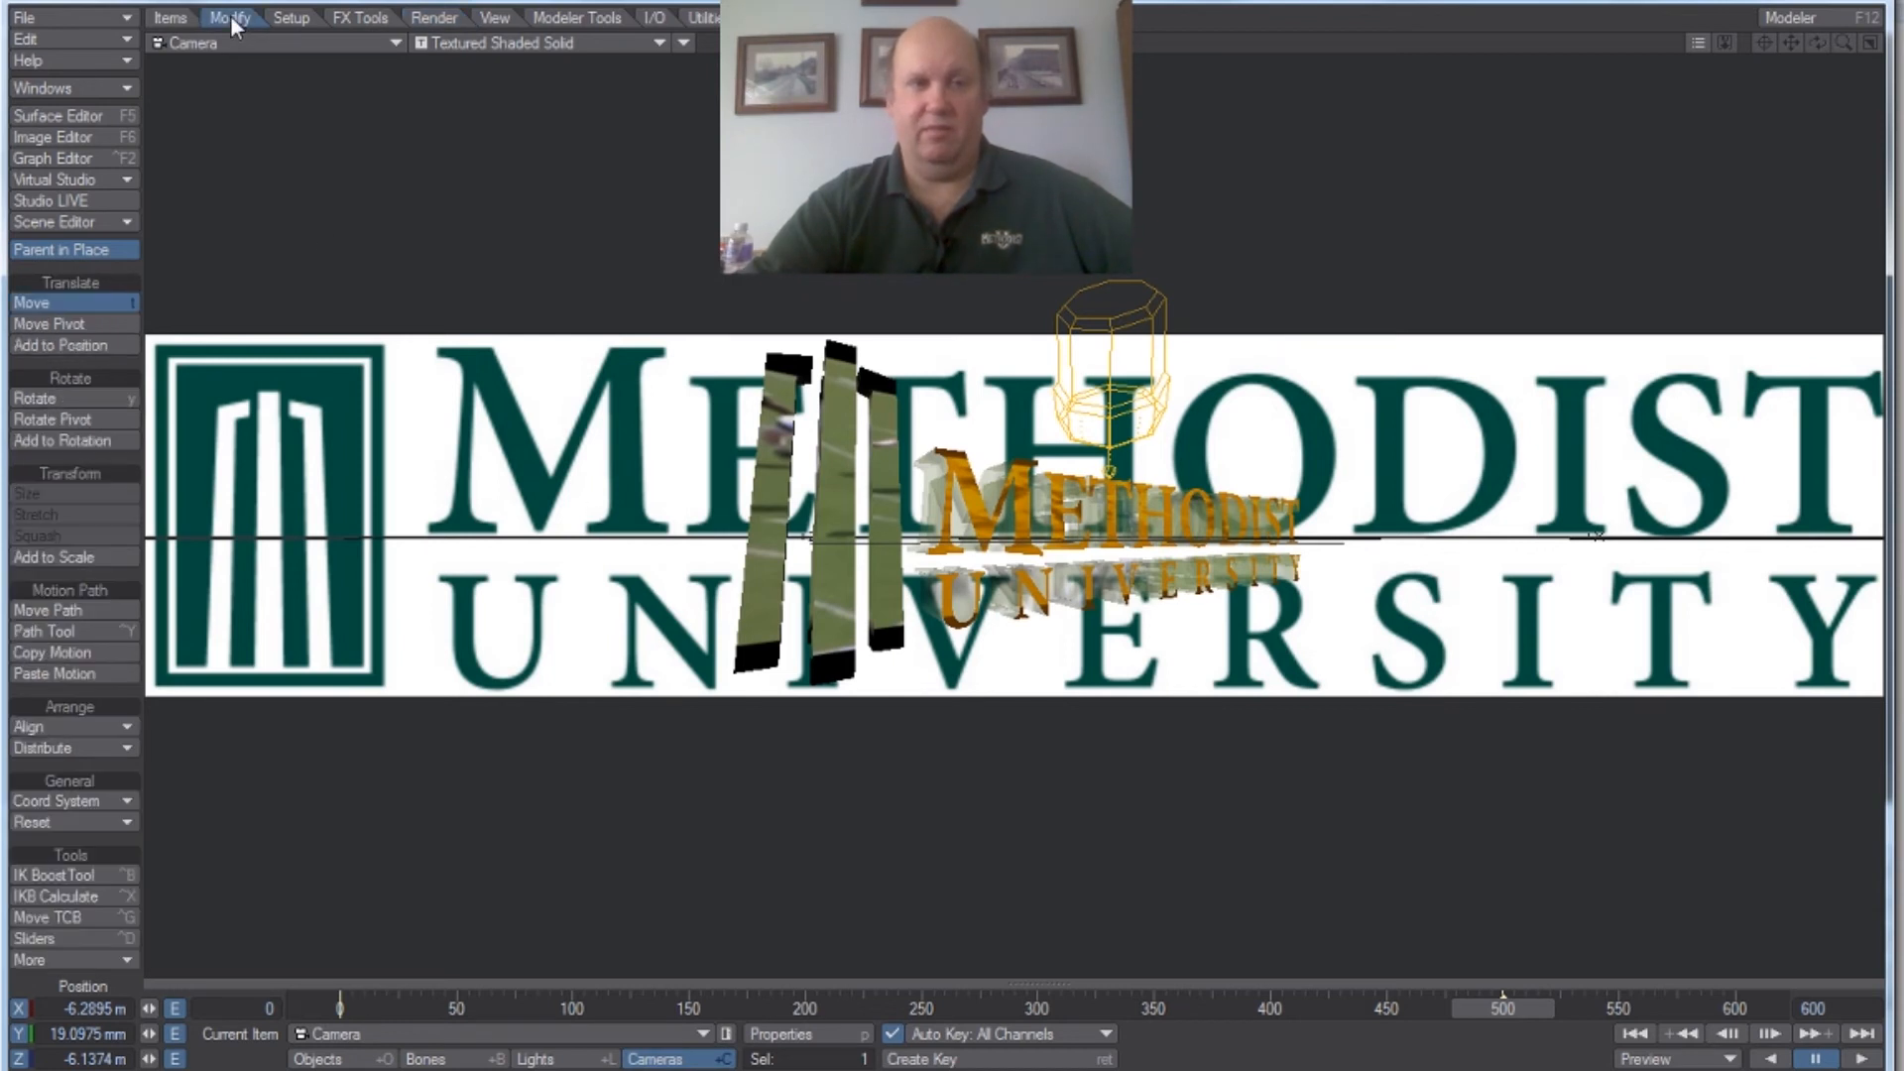
pyautogui.click(80, 398)
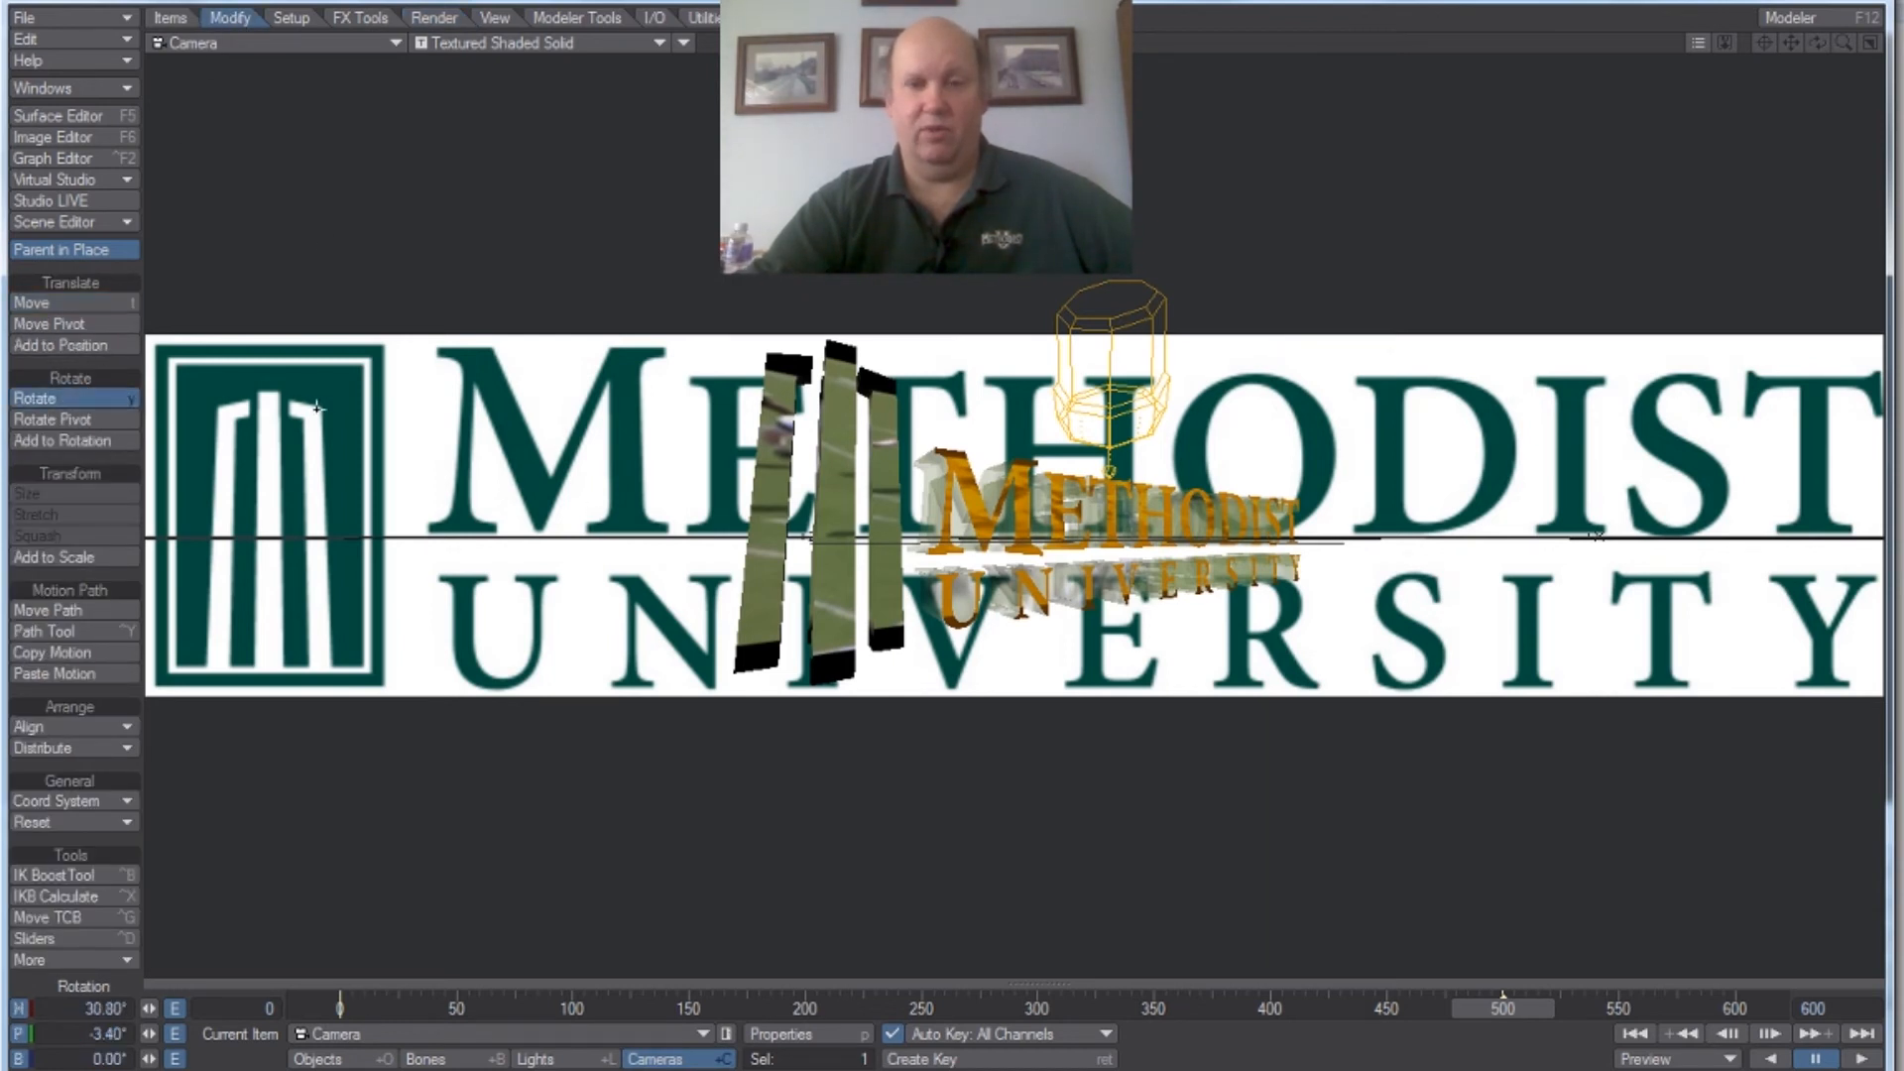
pyautogui.moveTo(1545, 536); pyautogui.dragTo(820, 518)
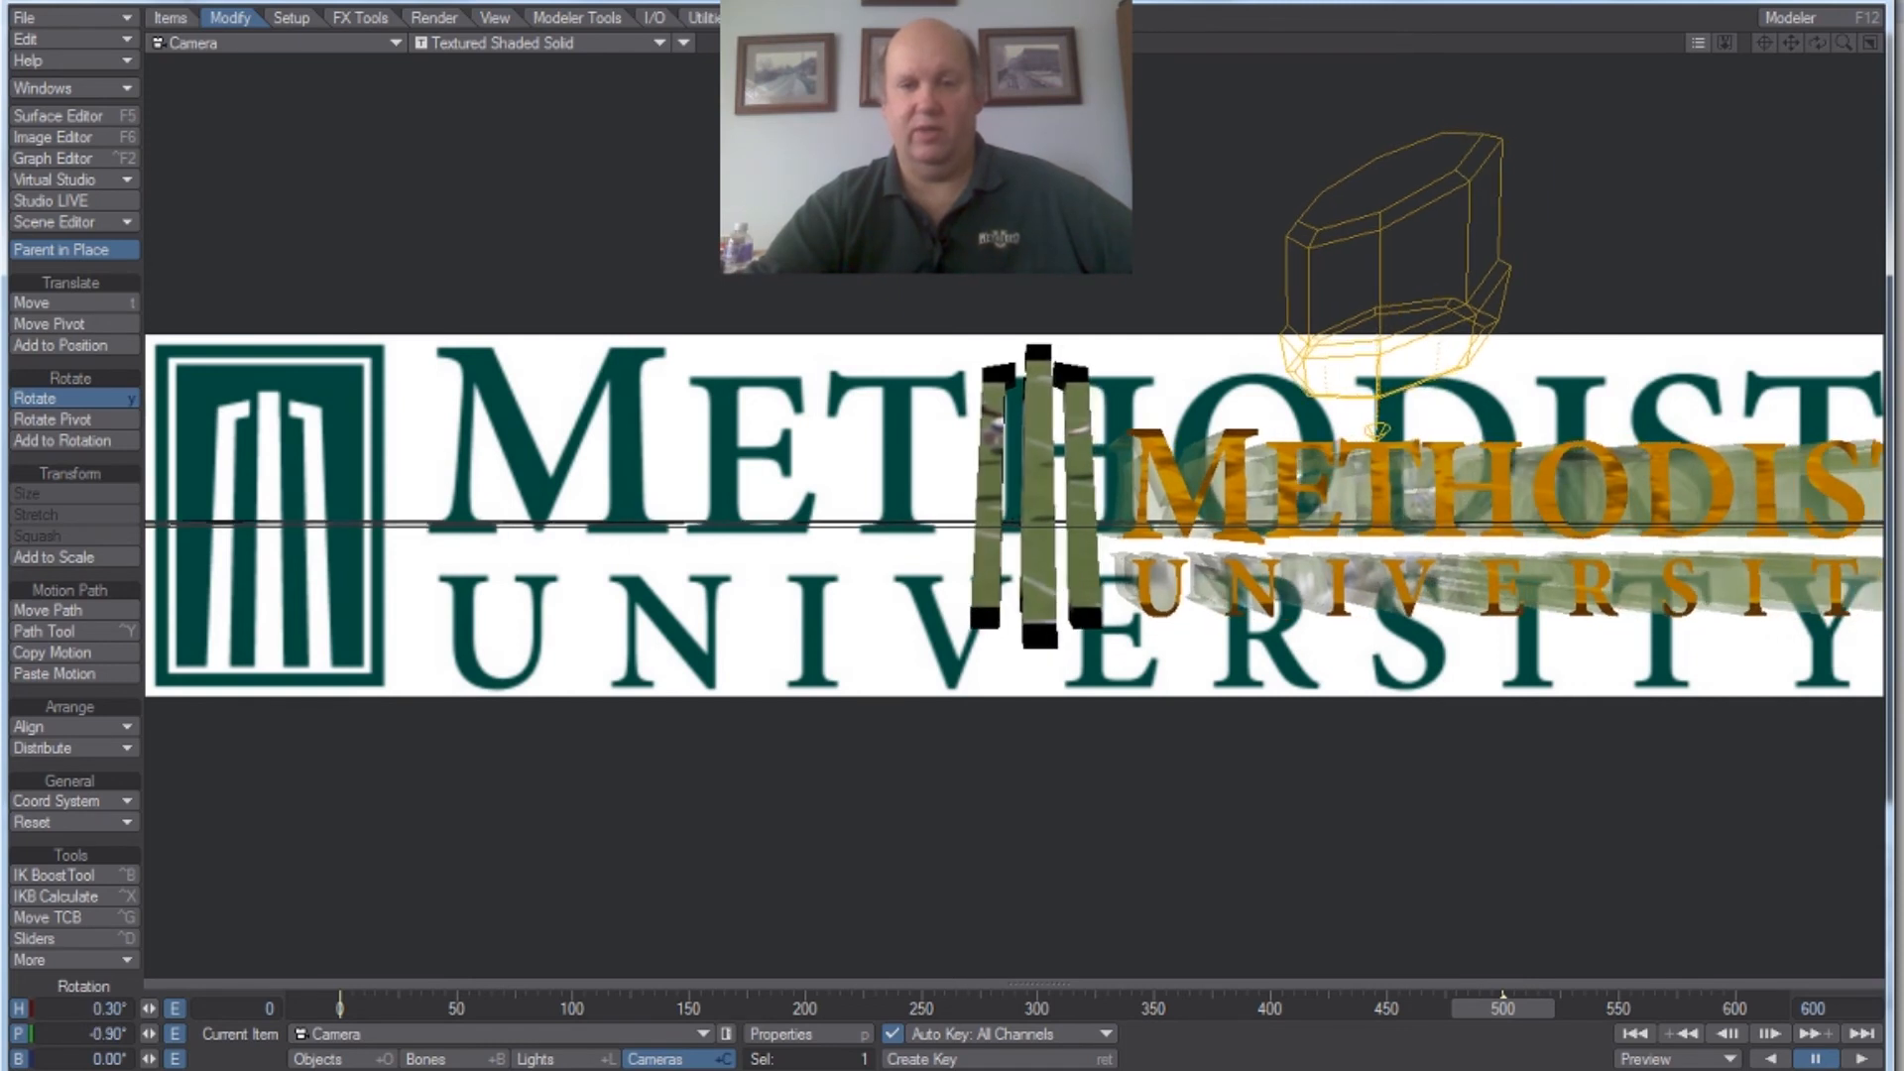
pyautogui.moveTo(820, 518); pyautogui.dragTo(819, 517)
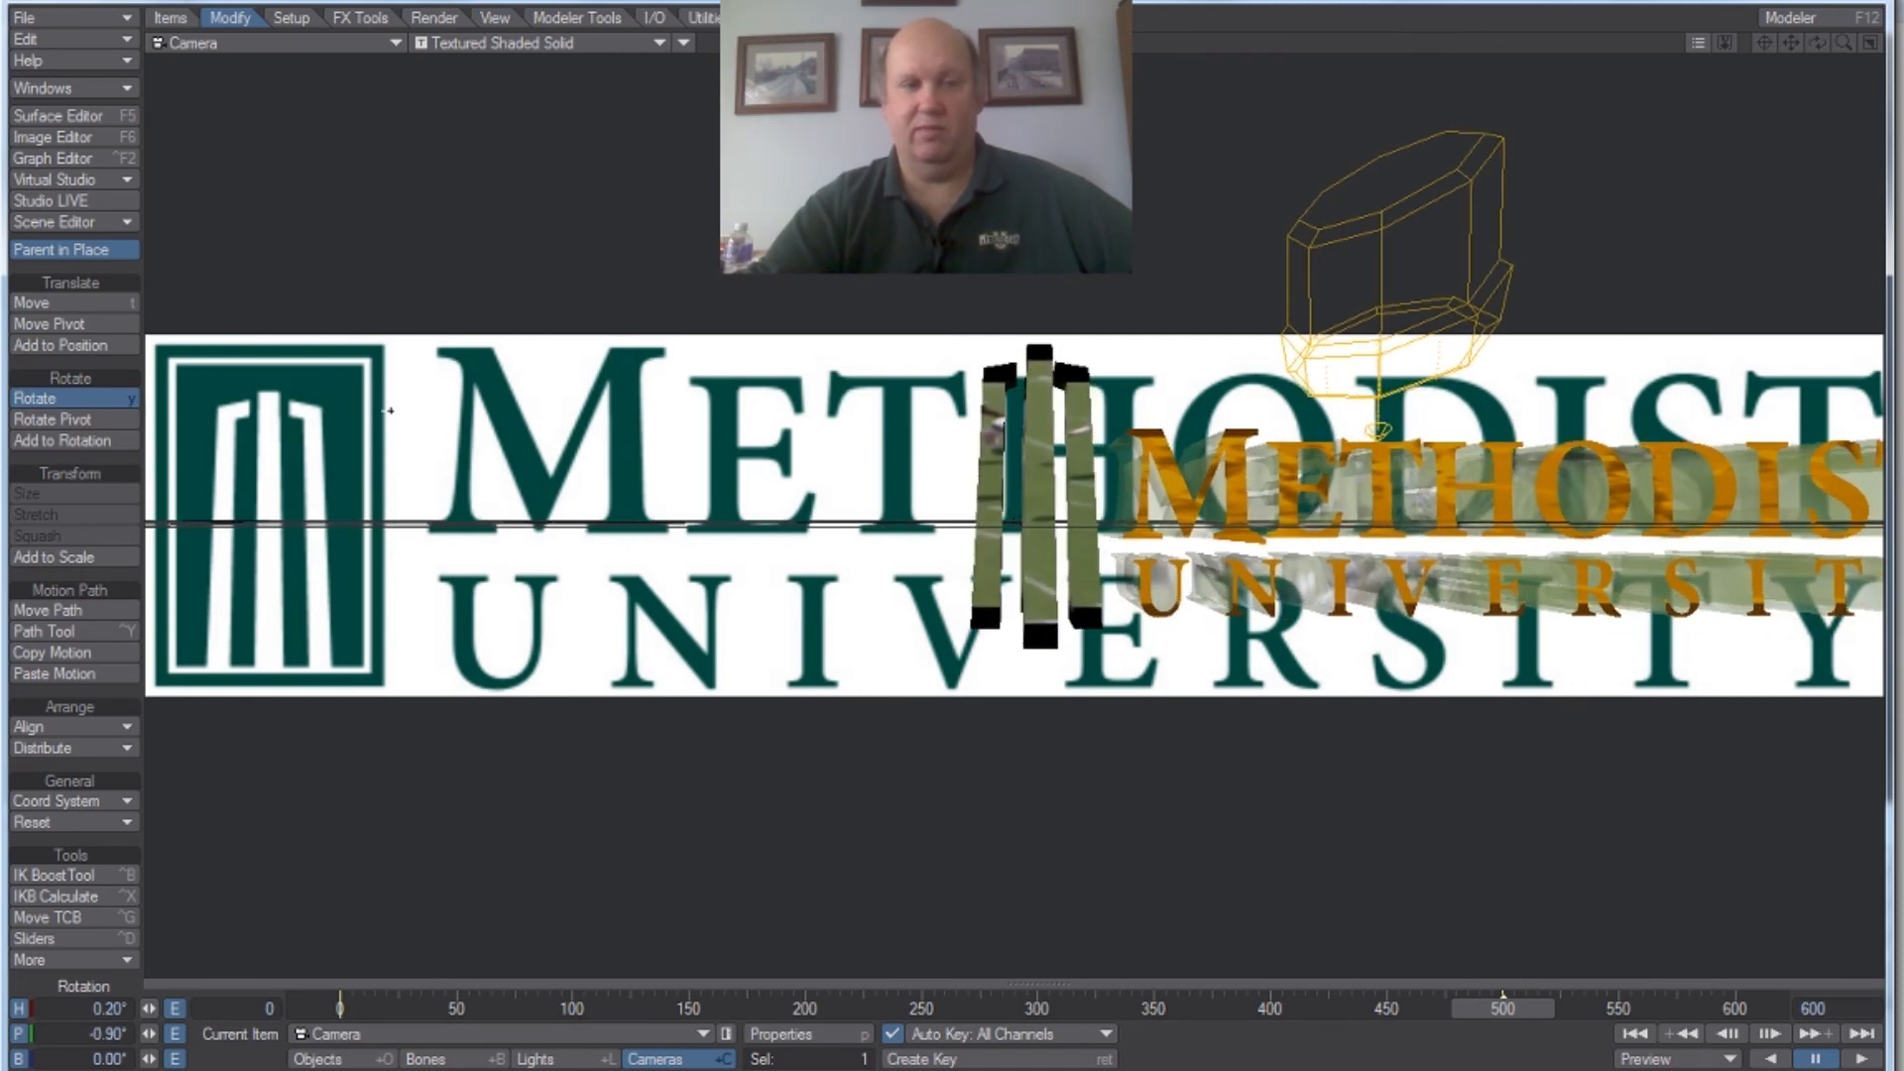
# Step: Move the camera closer to the 3D lettering, to about X -107 mm and Z -3.93 m, checking its placement in perspective view
pyautogui.click(29, 303)
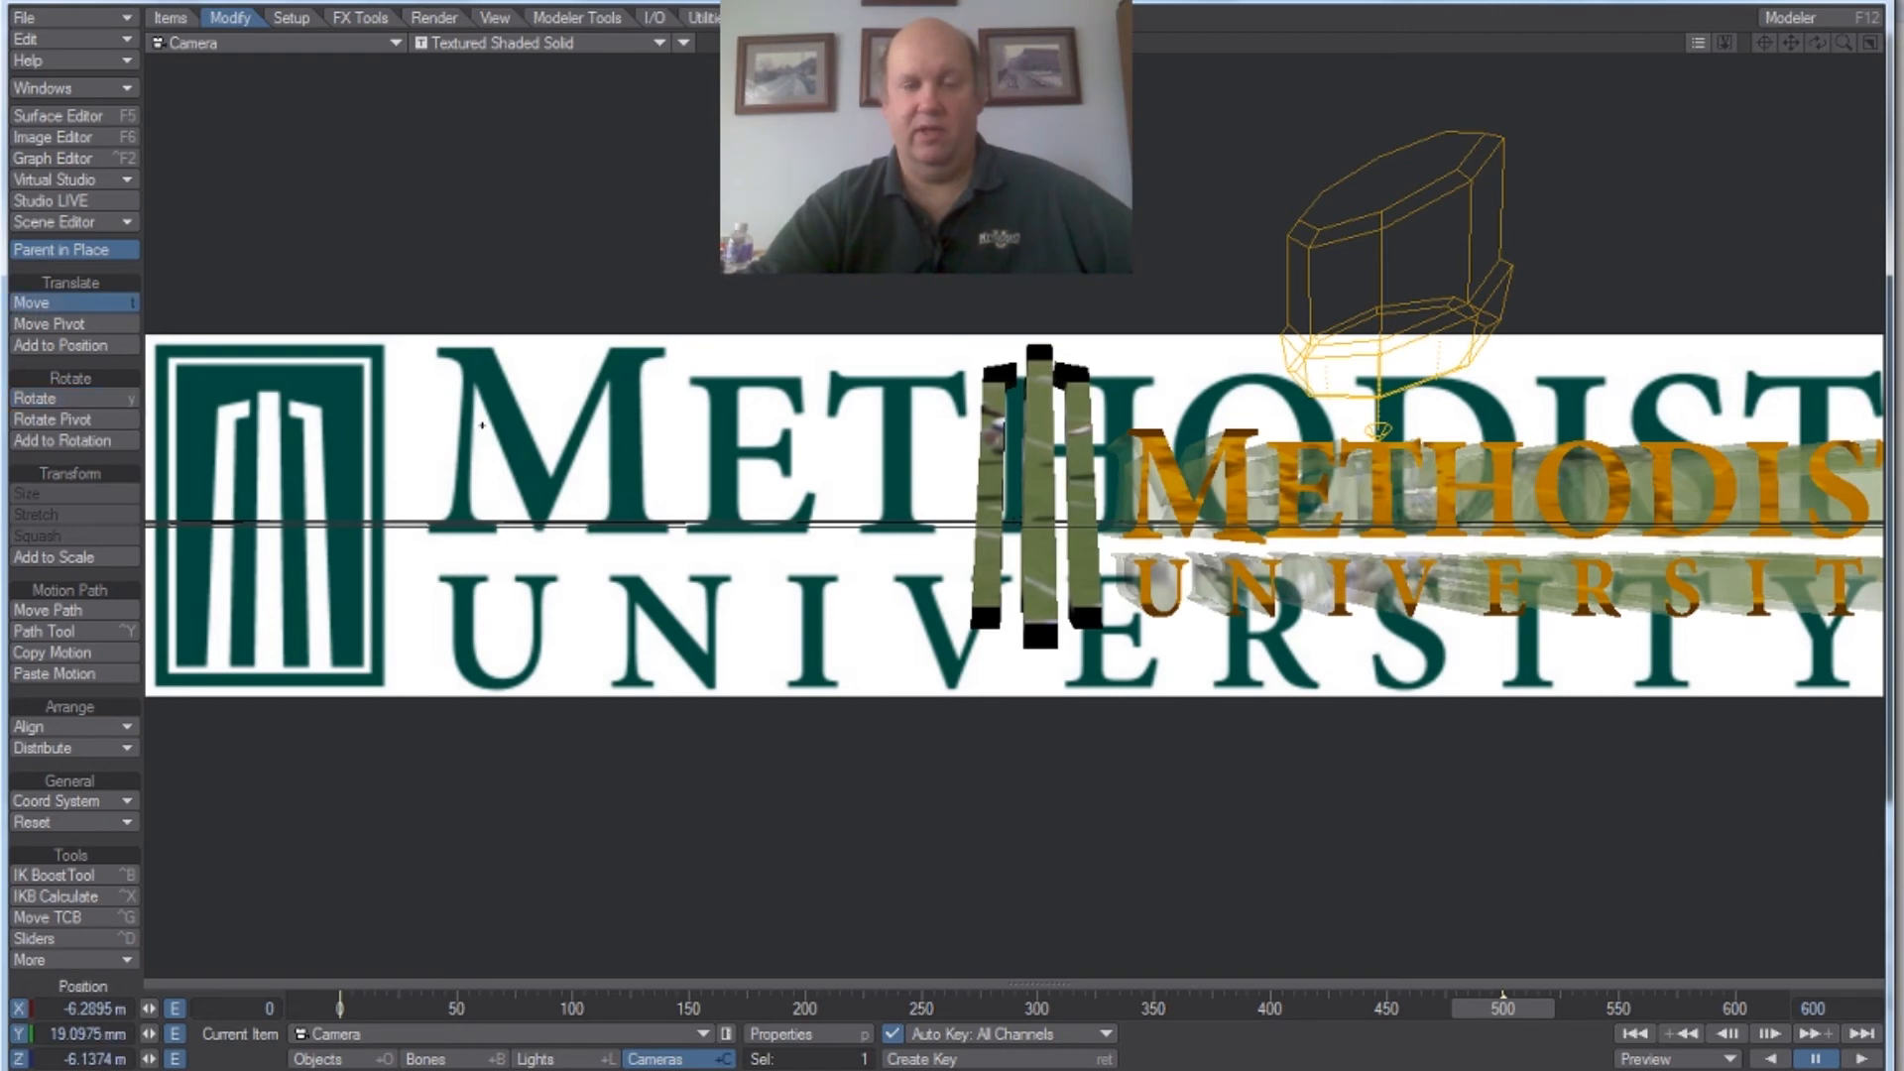
pyautogui.moveTo(823, 515); pyautogui.dragTo(1042, 545)
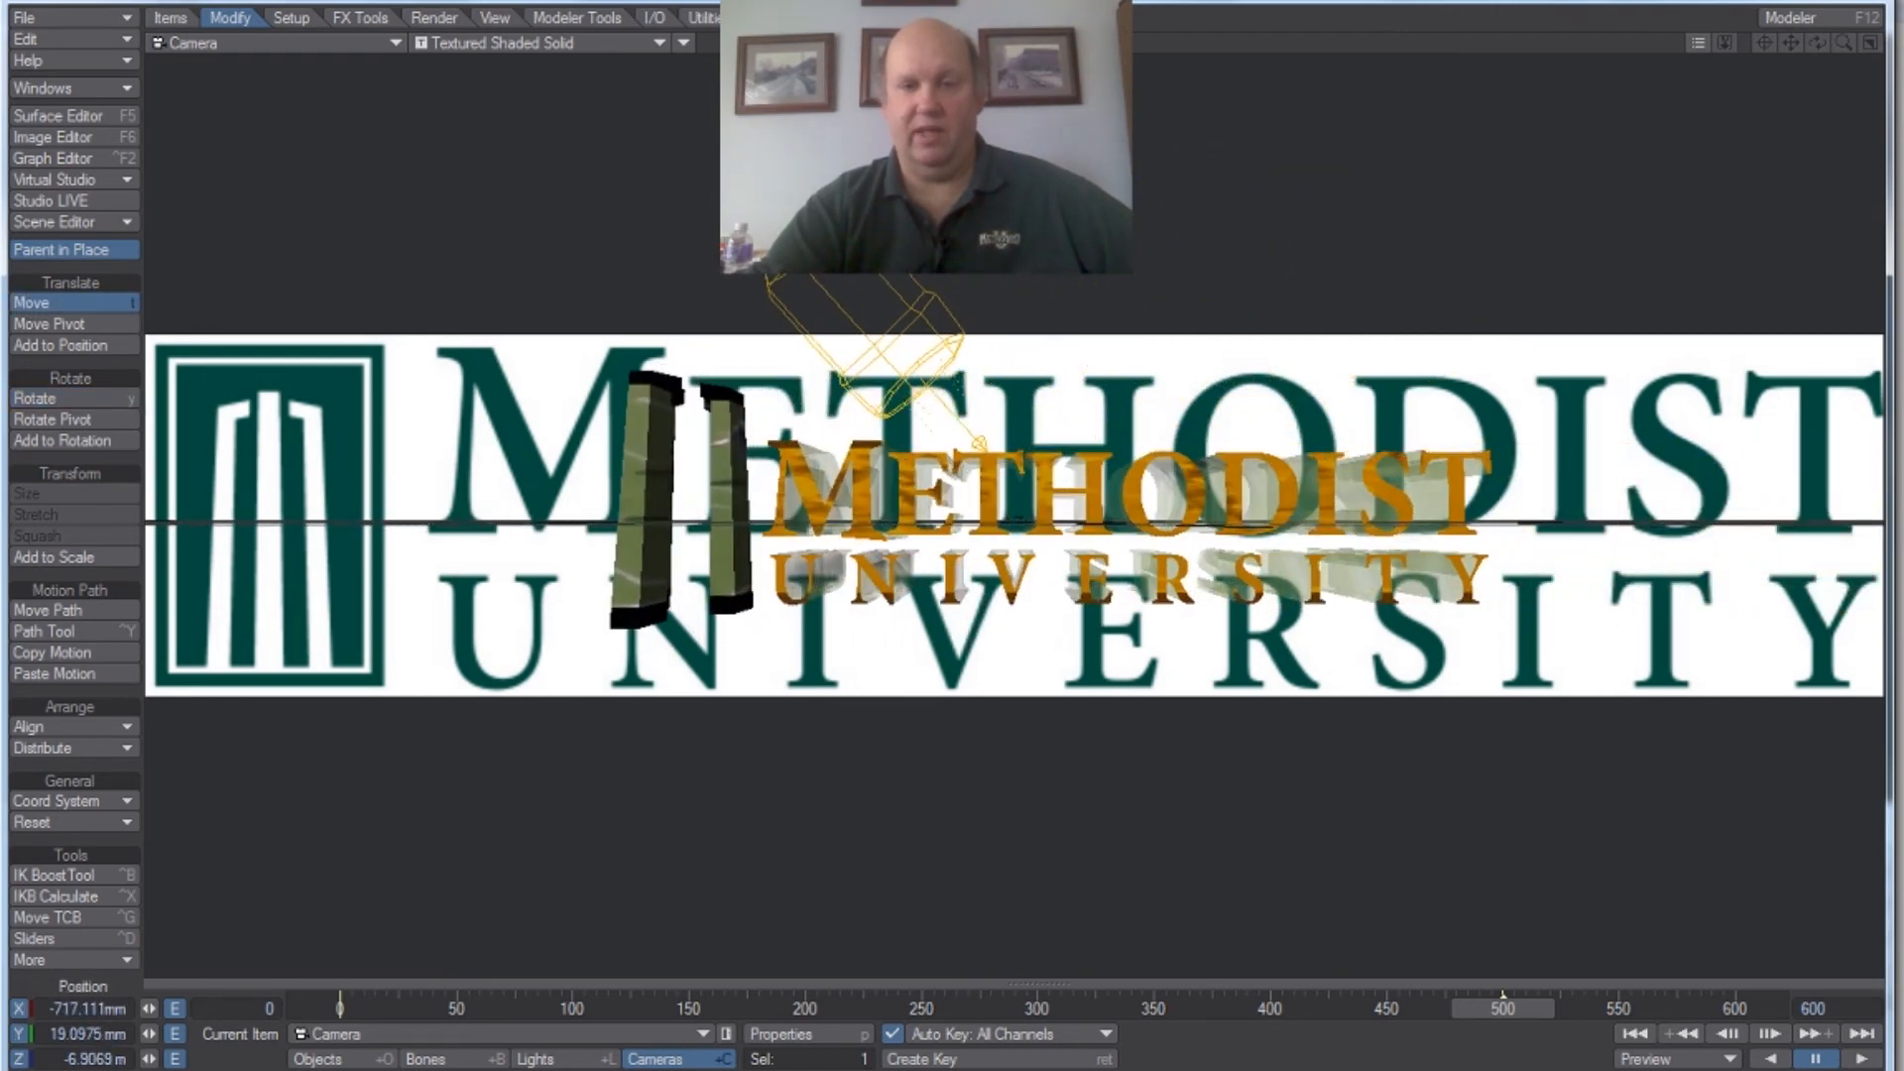
pyautogui.click(284, 48)
pyautogui.click(295, 127)
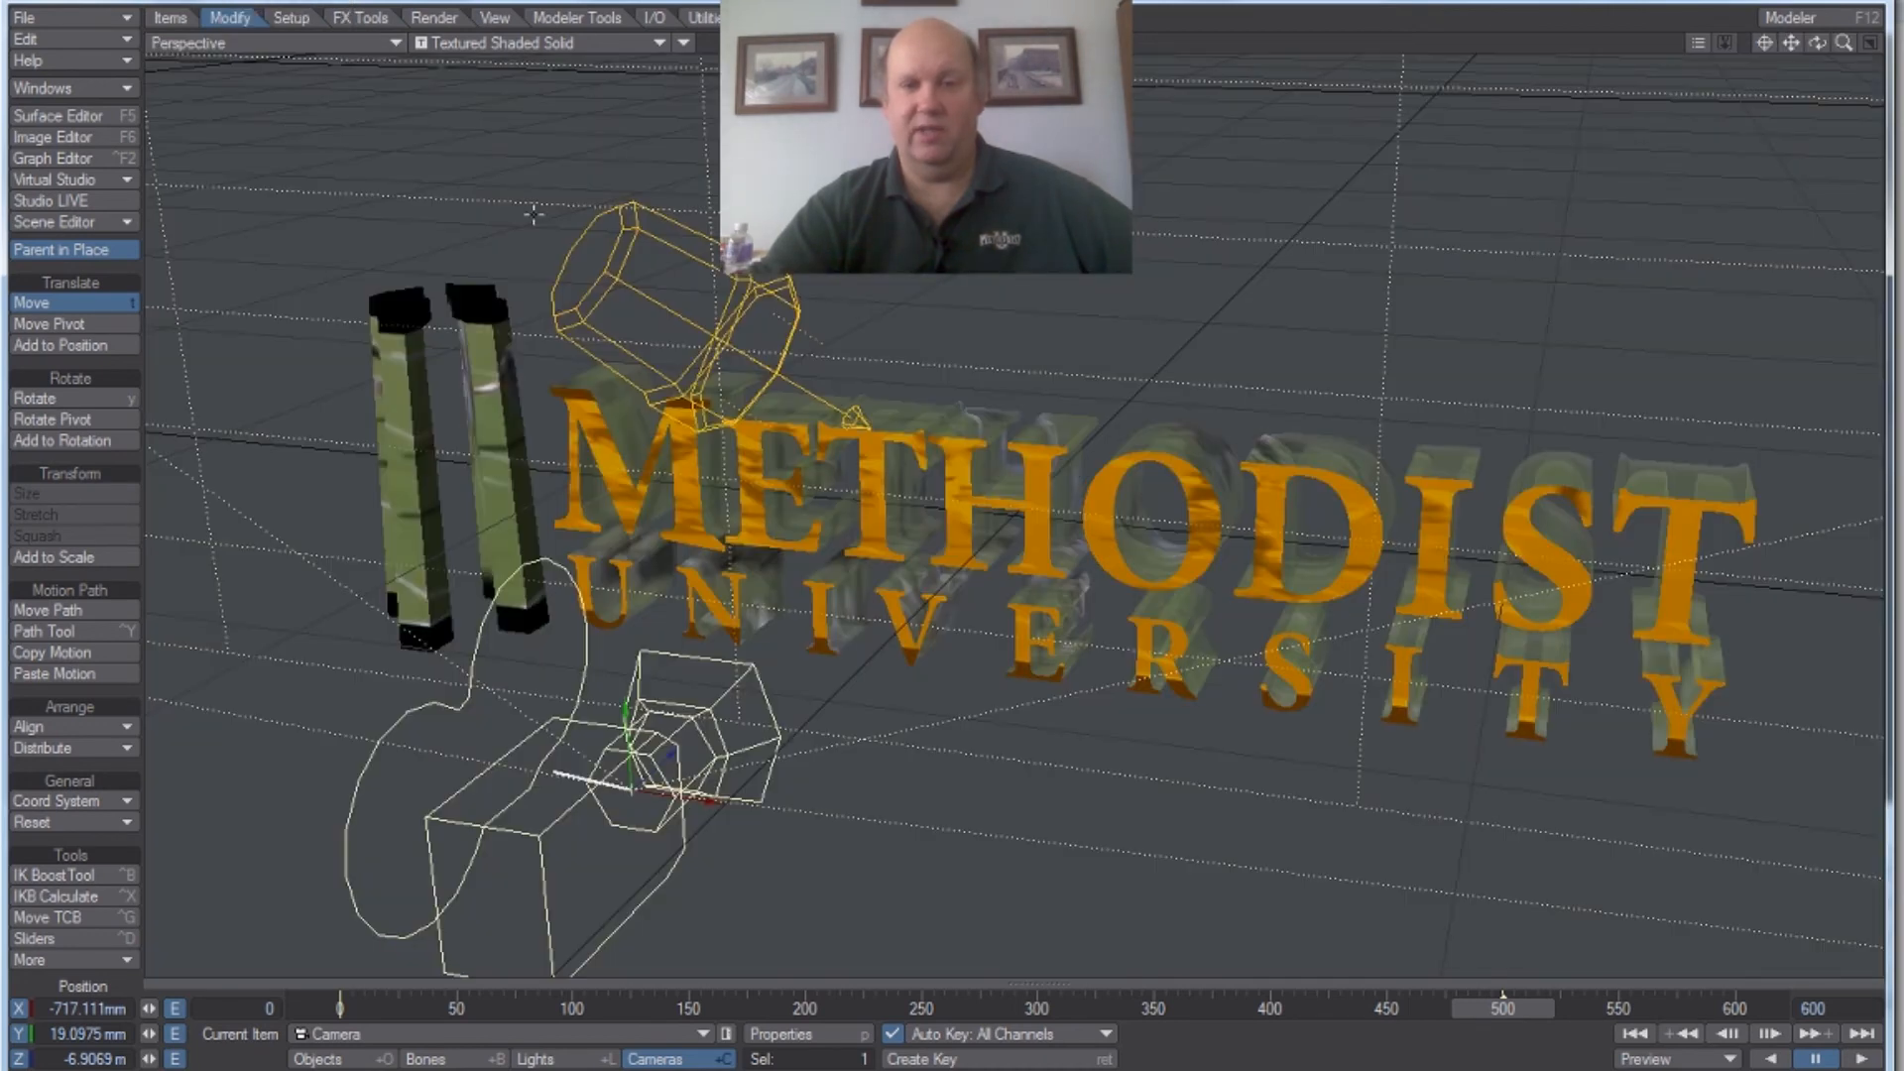
pyautogui.moveTo(1817, 43); pyautogui.dragTo(1854, 46)
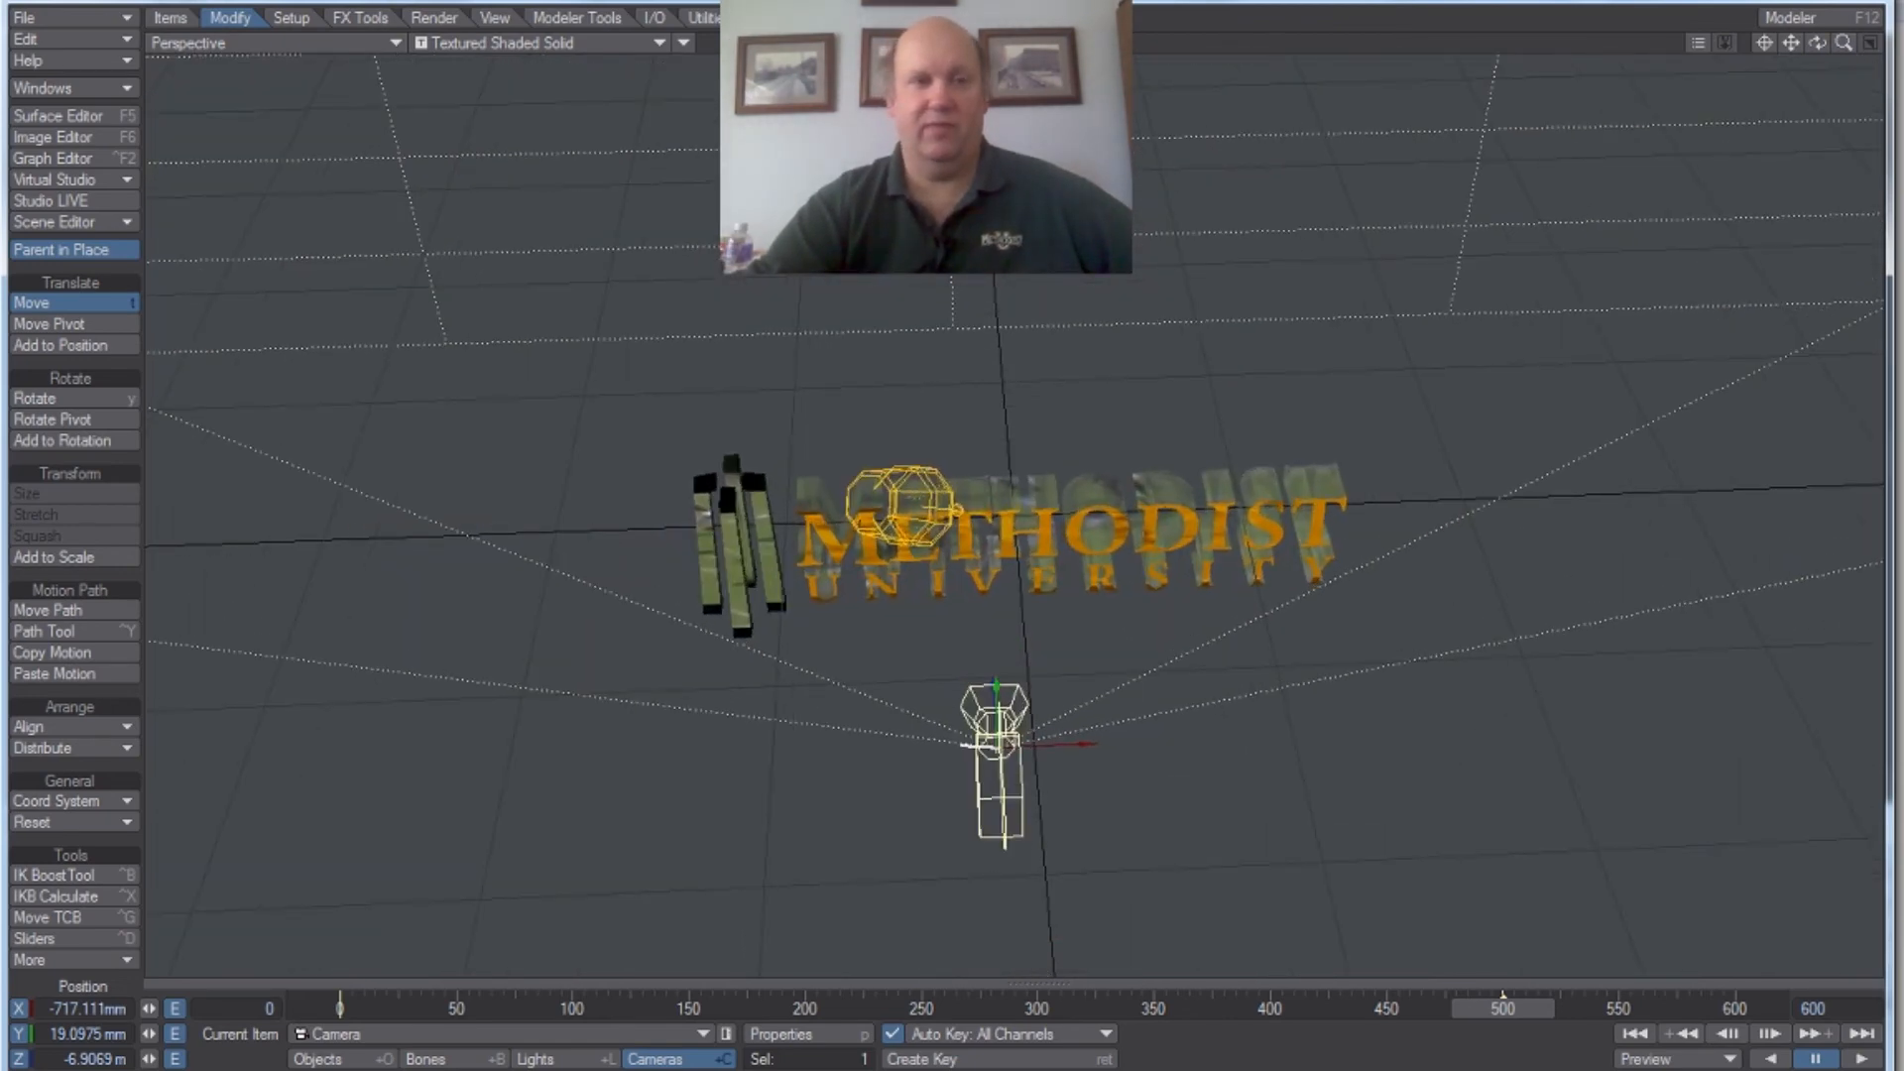
pyautogui.click(264, 43)
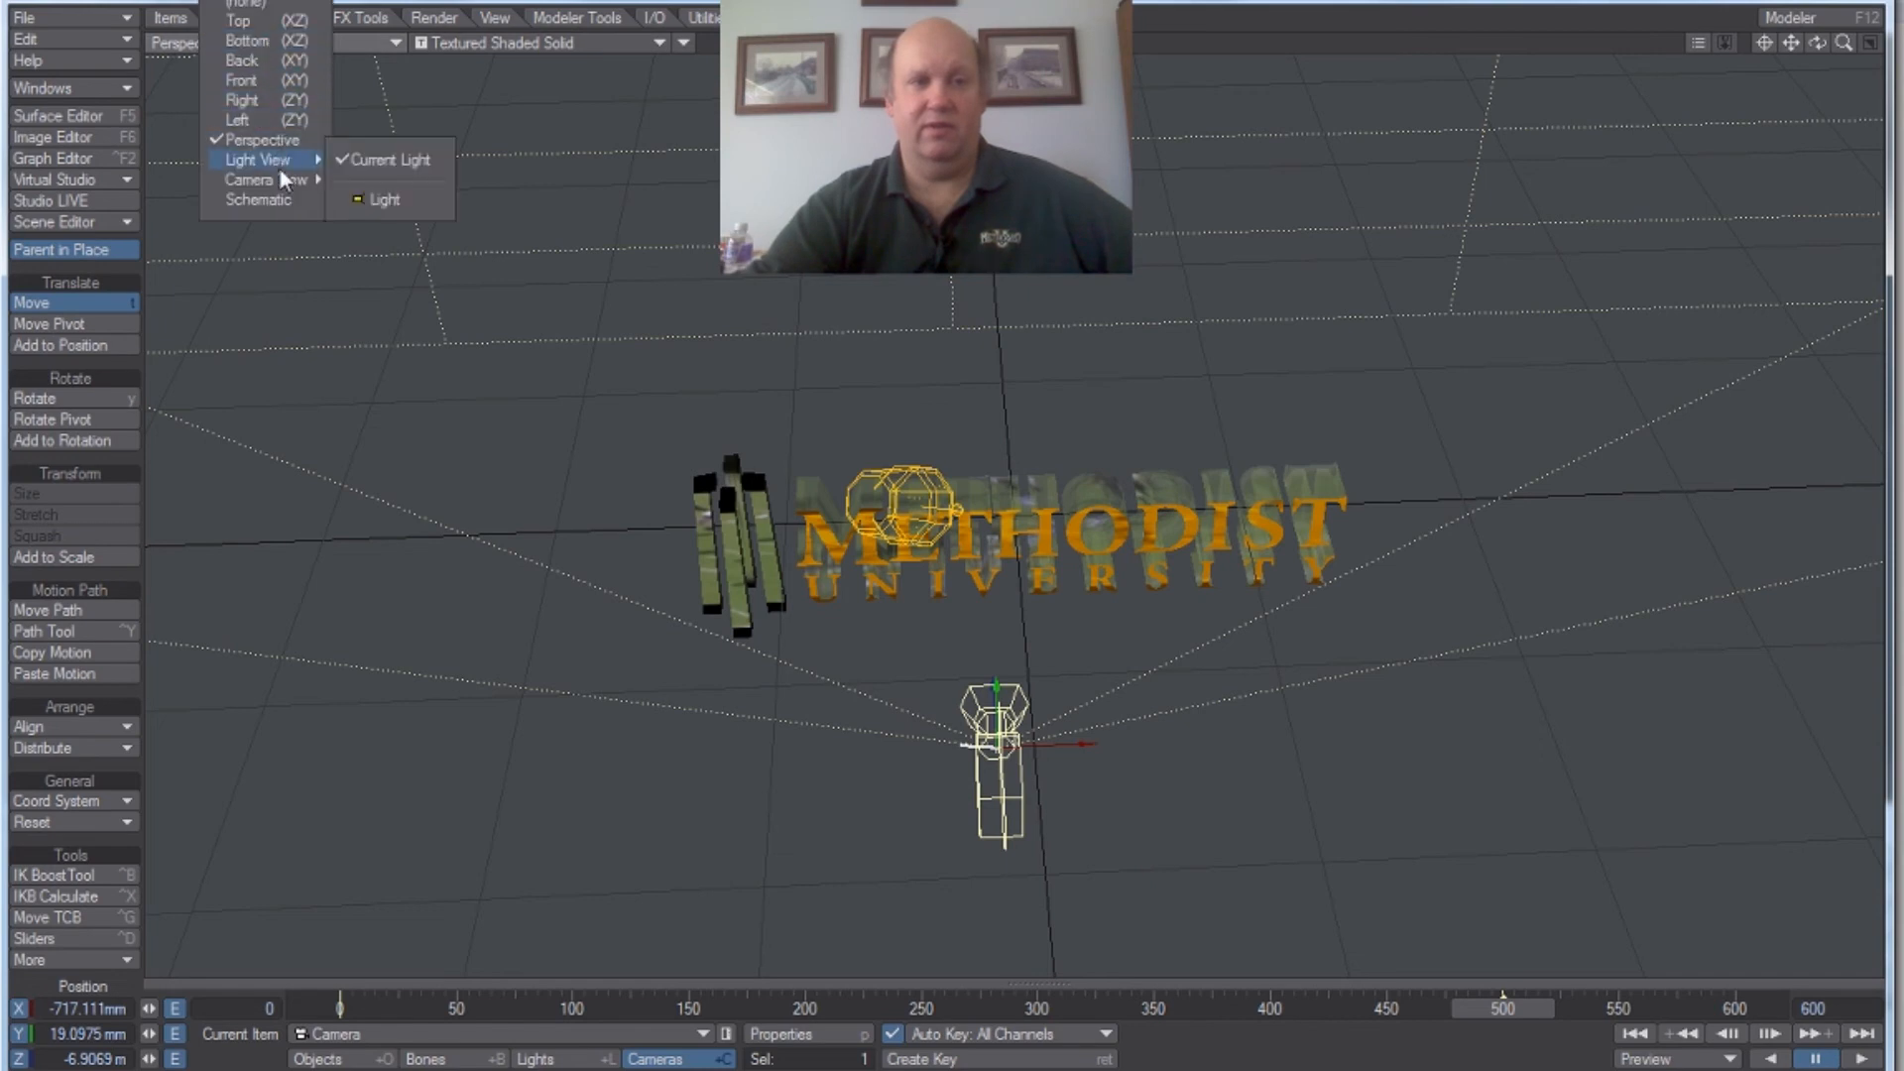
pyautogui.moveTo(283, 180)
pyautogui.click(412, 220)
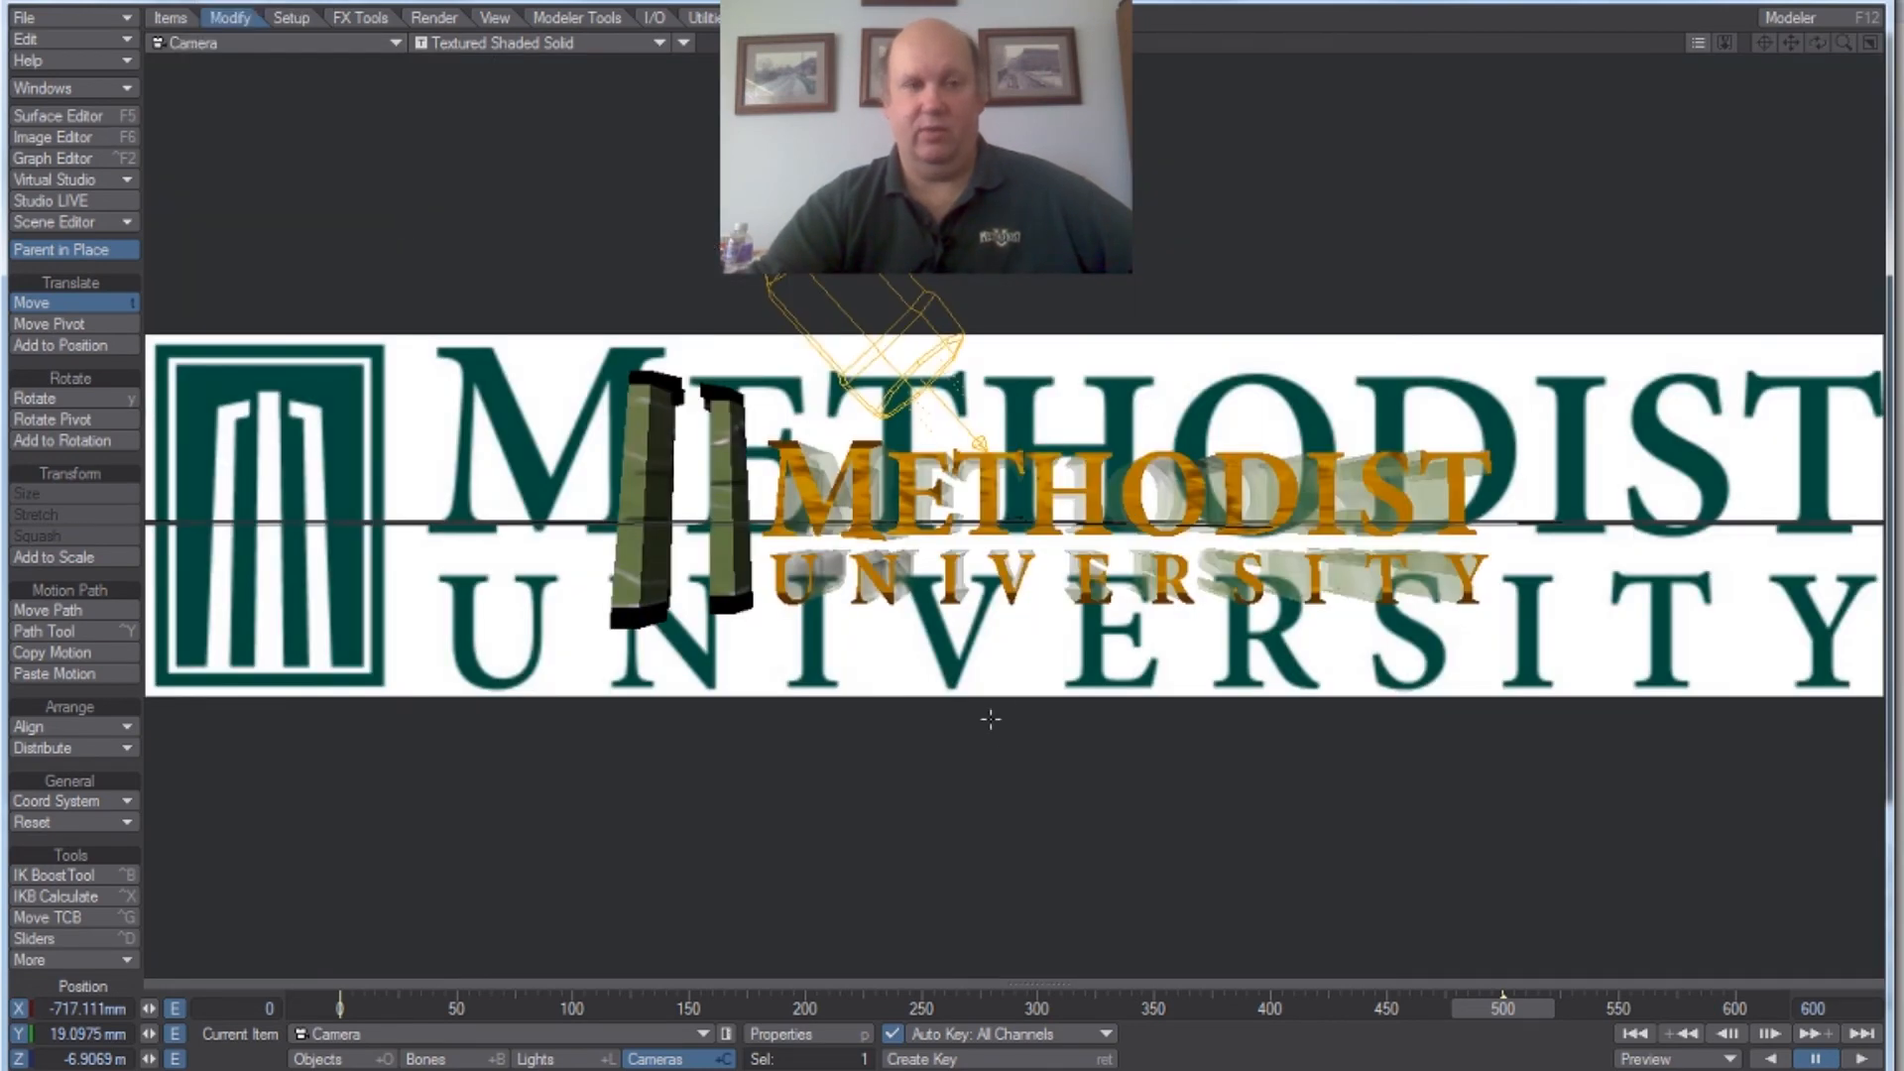
pyautogui.moveTo(992, 734); pyautogui.dragTo(1067, 437)
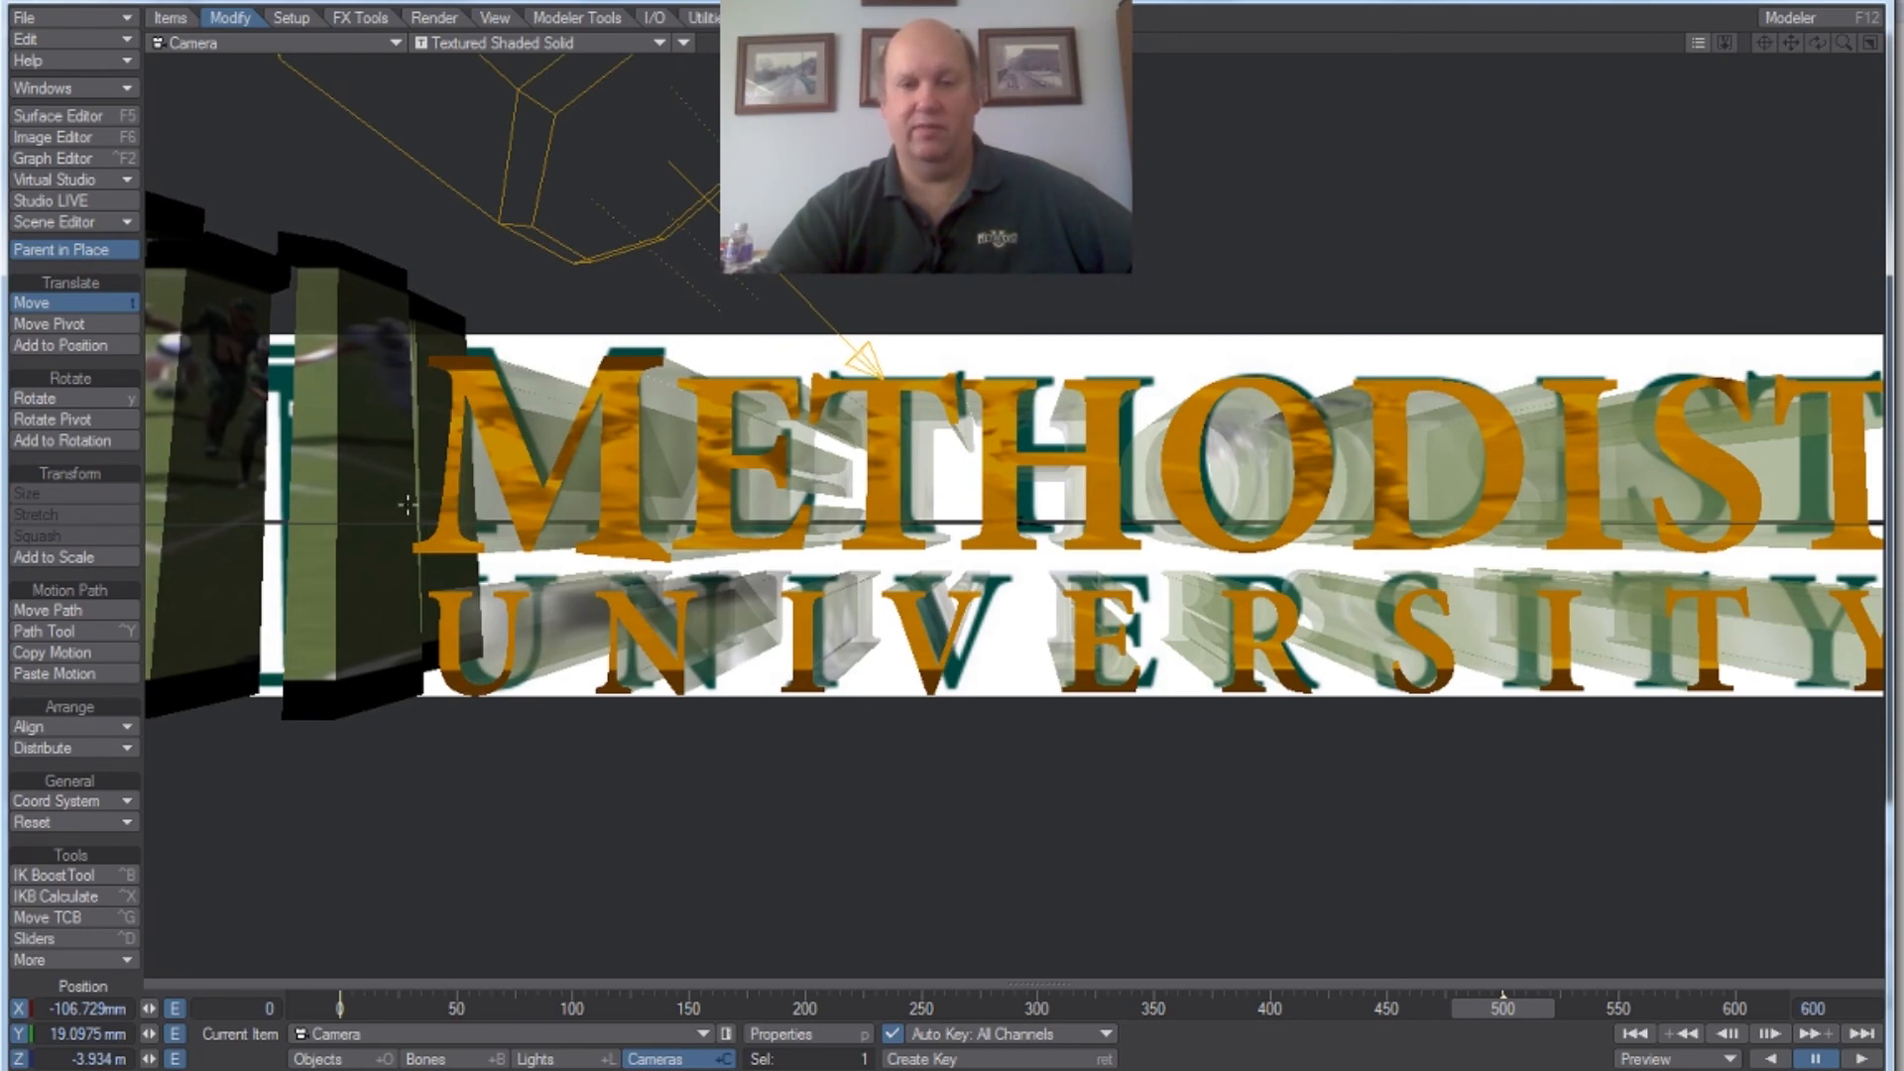
# Step: Increase the camera's lens focal length to about 153 mm to flatten the perspective
pyautogui.click(823, 1034)
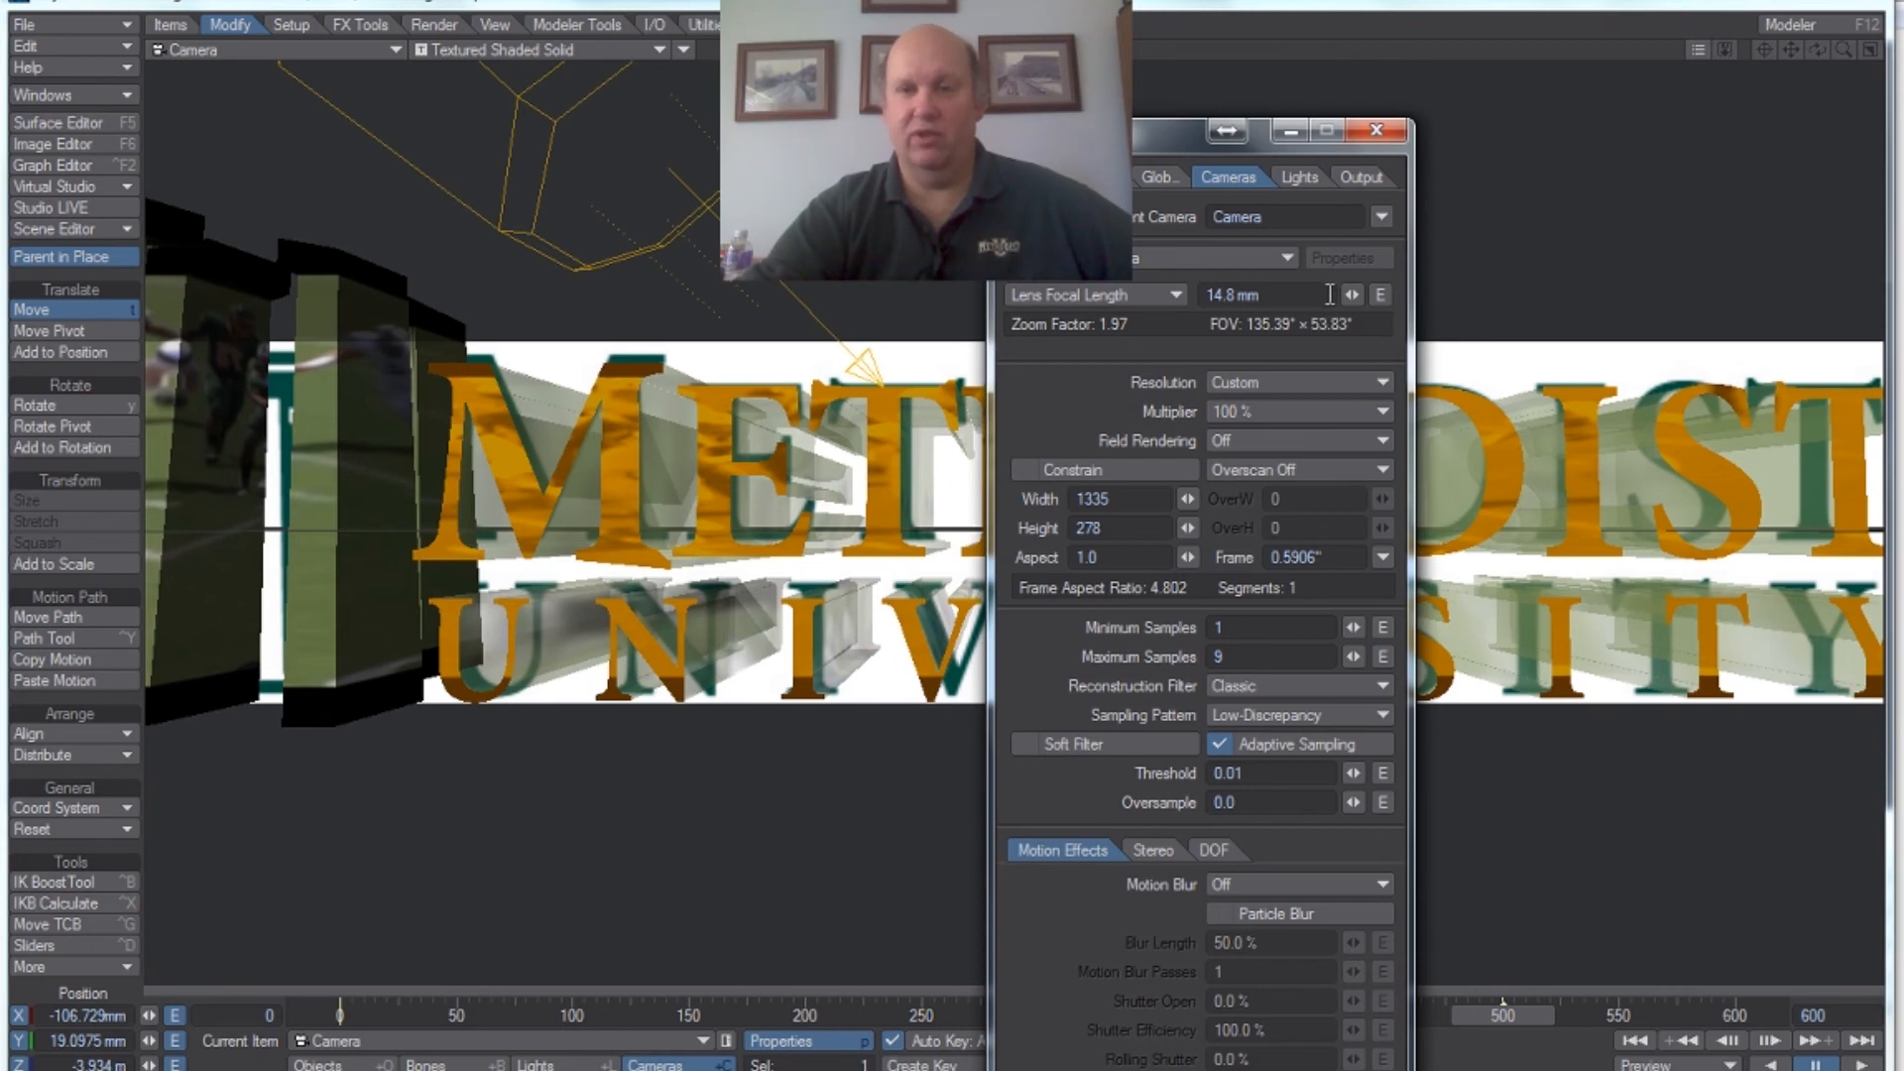
pyautogui.moveTo(1353, 295); pyautogui.dragTo(1795, 295)
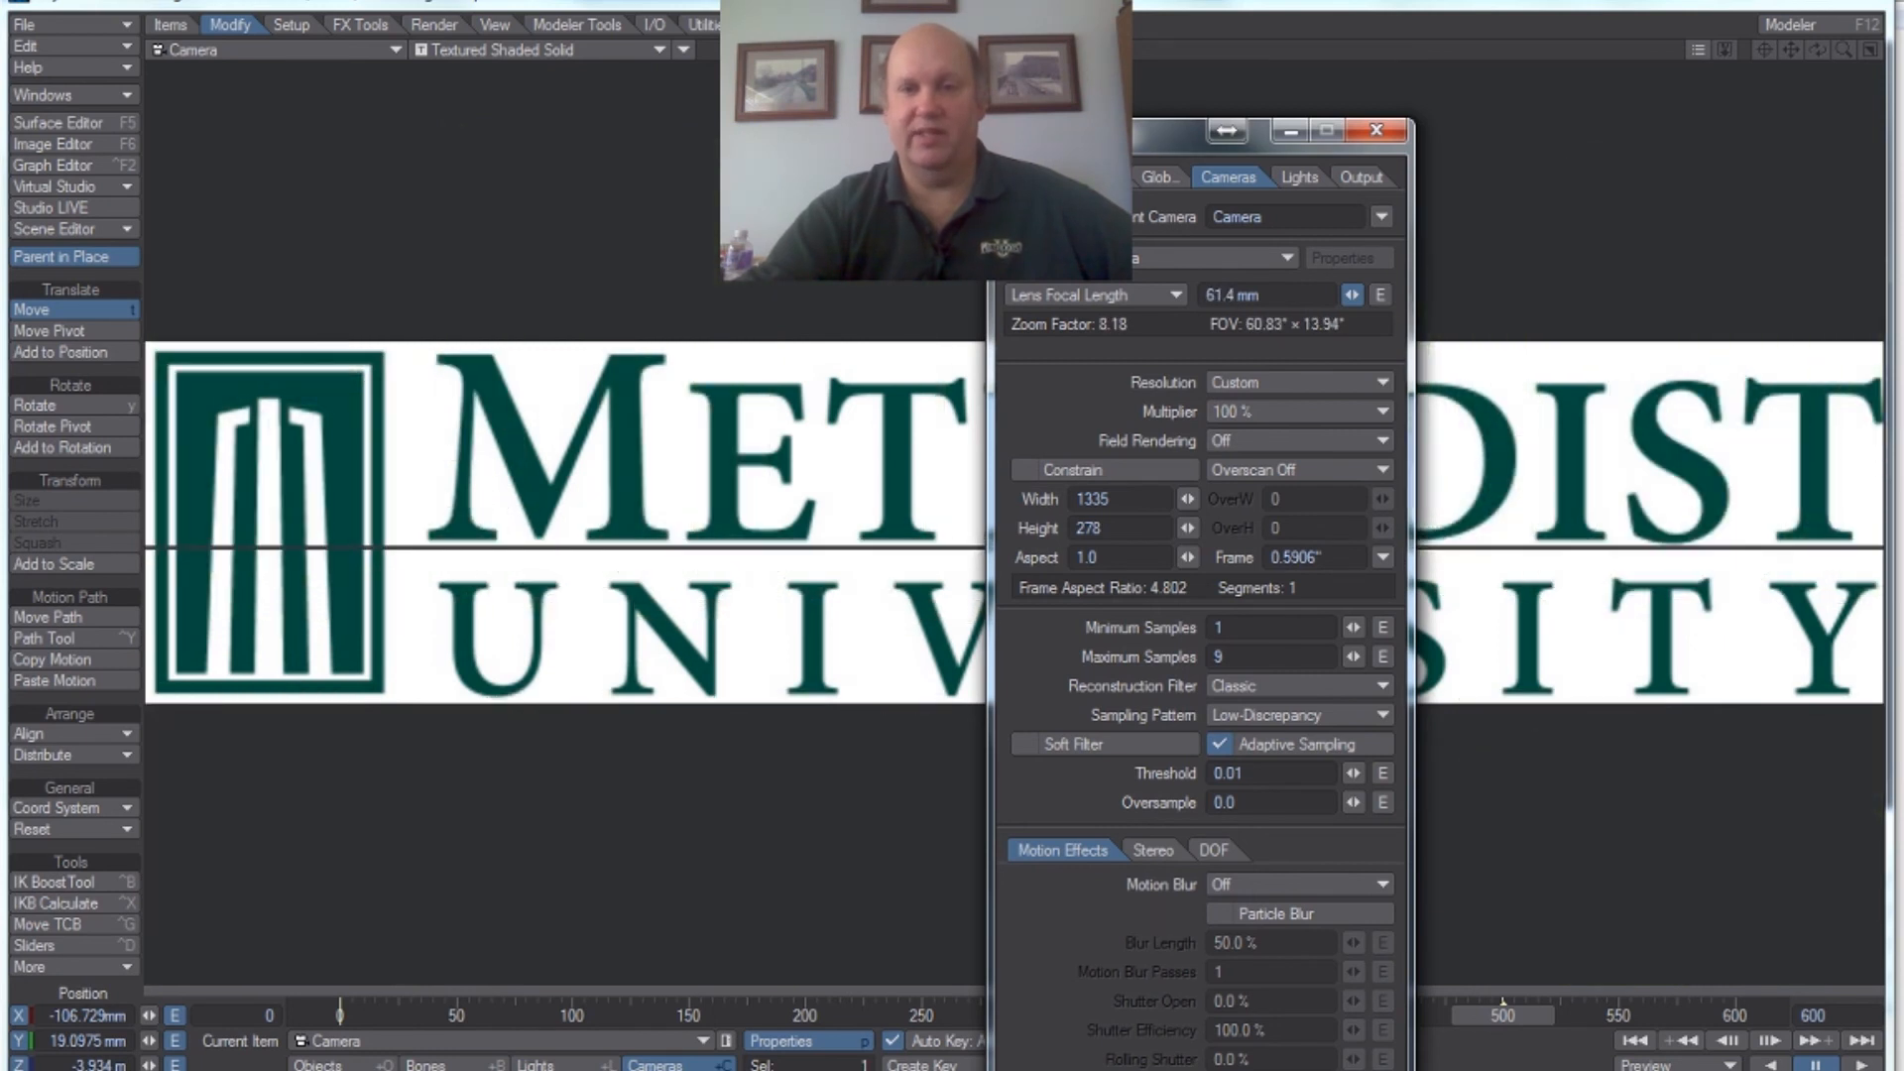
pyautogui.moveTo(1352, 295); pyautogui.dragTo(1525, 294)
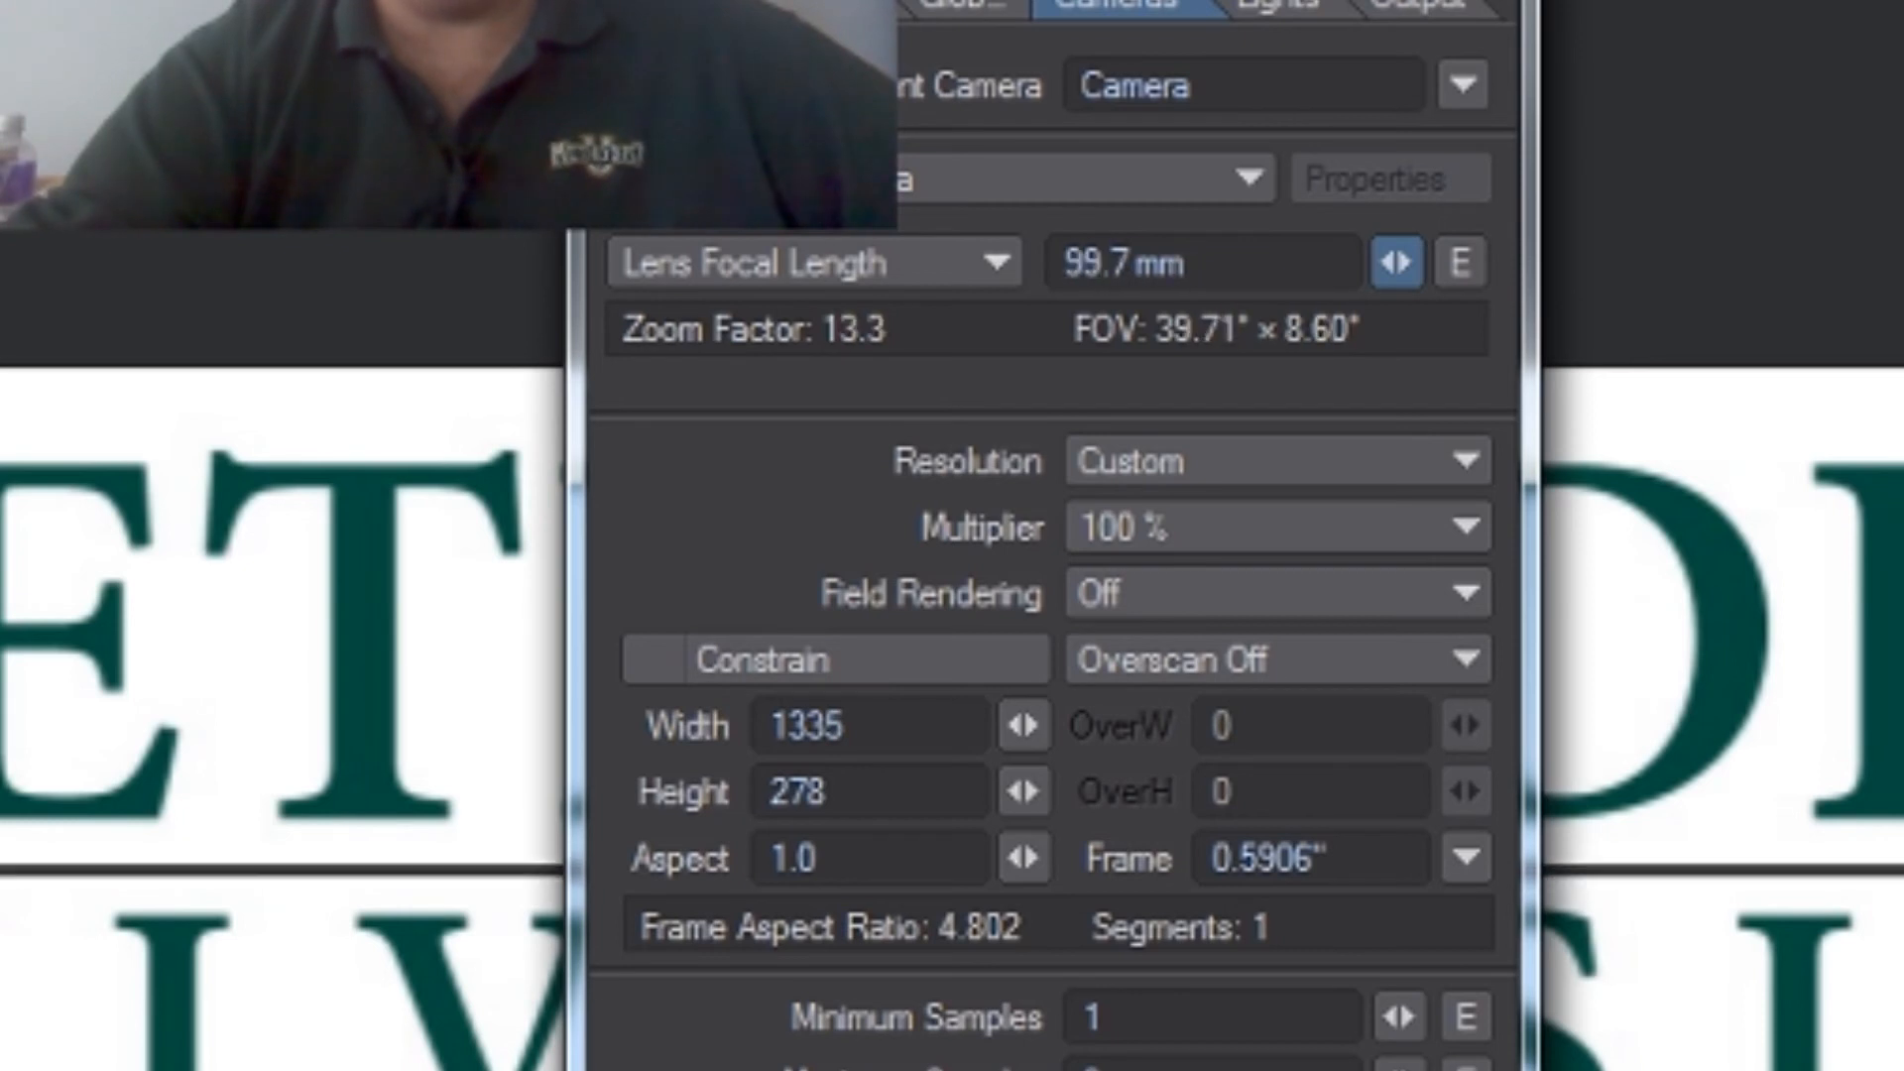
pyautogui.moveTo(1396, 263); pyautogui.dragTo(1551, 263)
pyautogui.moveTo(1396, 263); pyautogui.dragTo(1420, 263)
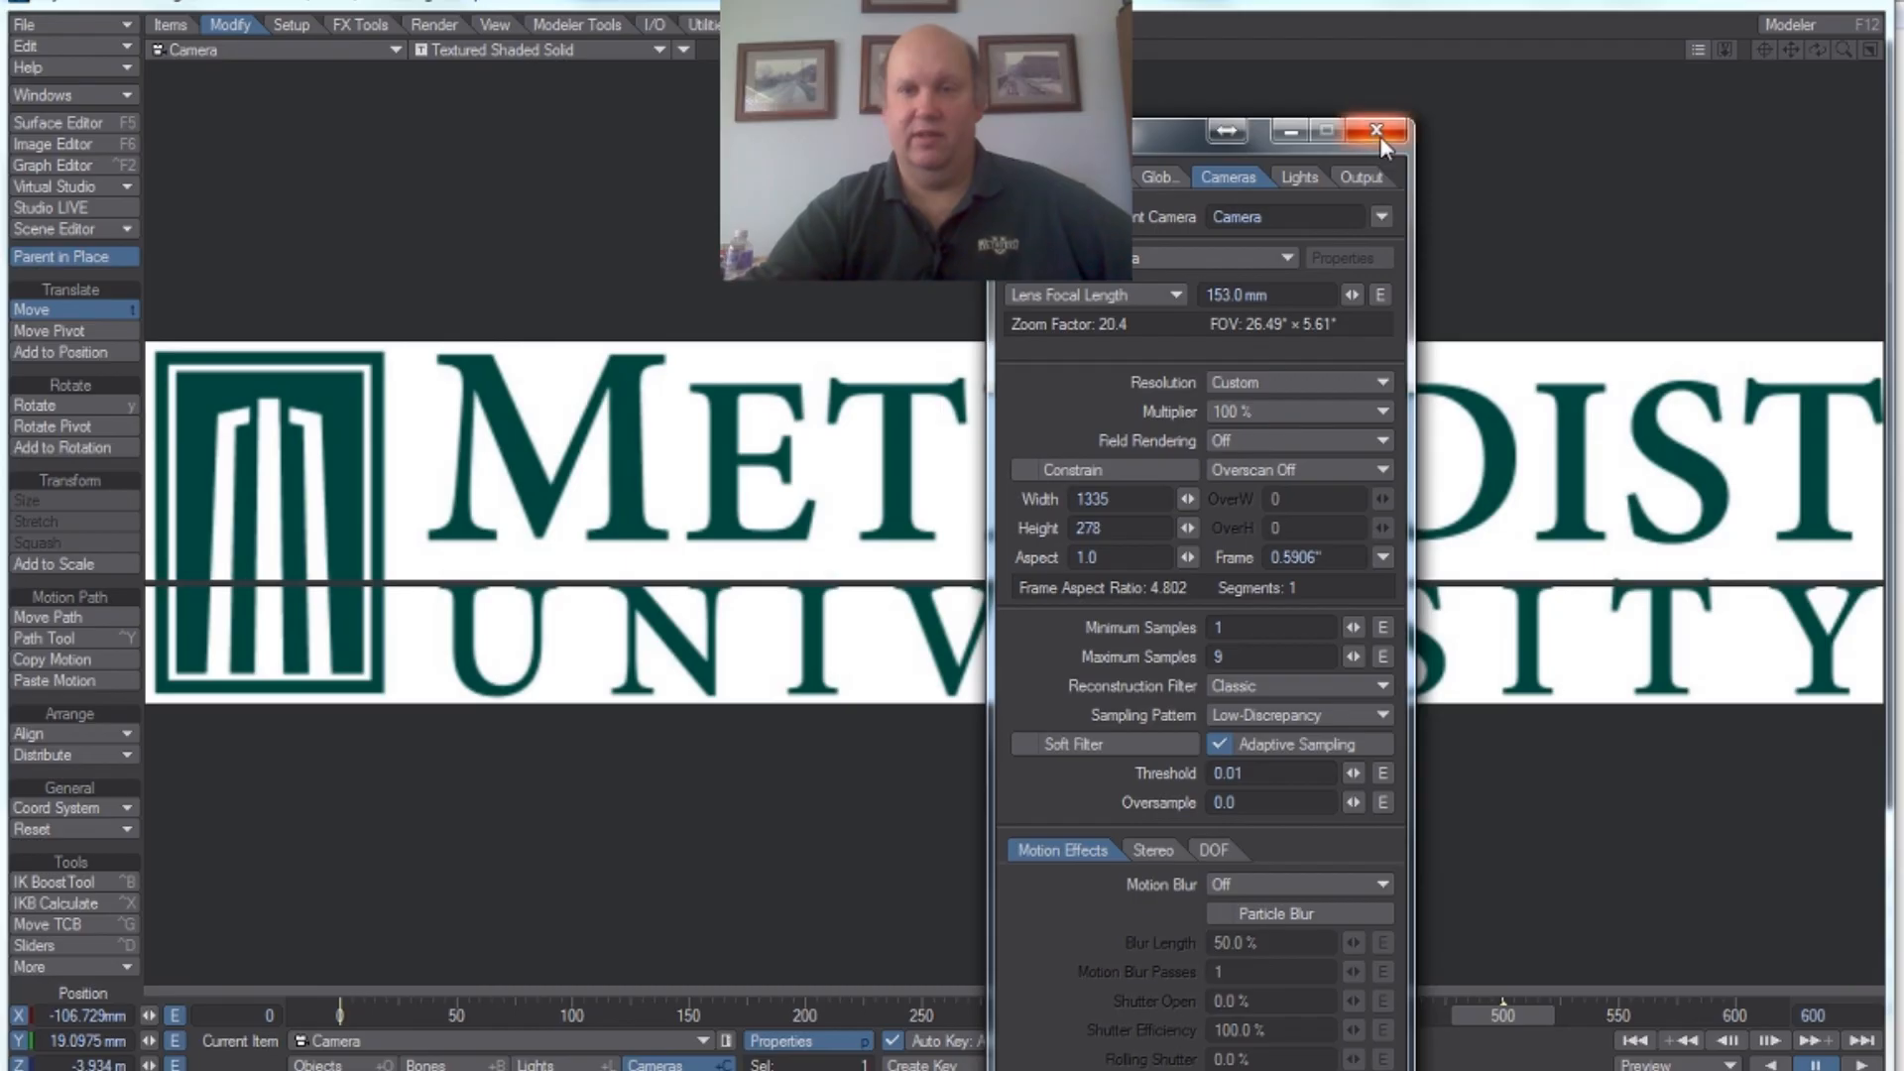
pyautogui.click(1379, 135)
# Step: Move the camera back to about X -76 mm and Z -30.9 m so the 3D logo matches the background logo's width
pyautogui.moveTo(818, 519); pyautogui.dragTo(839, 817)
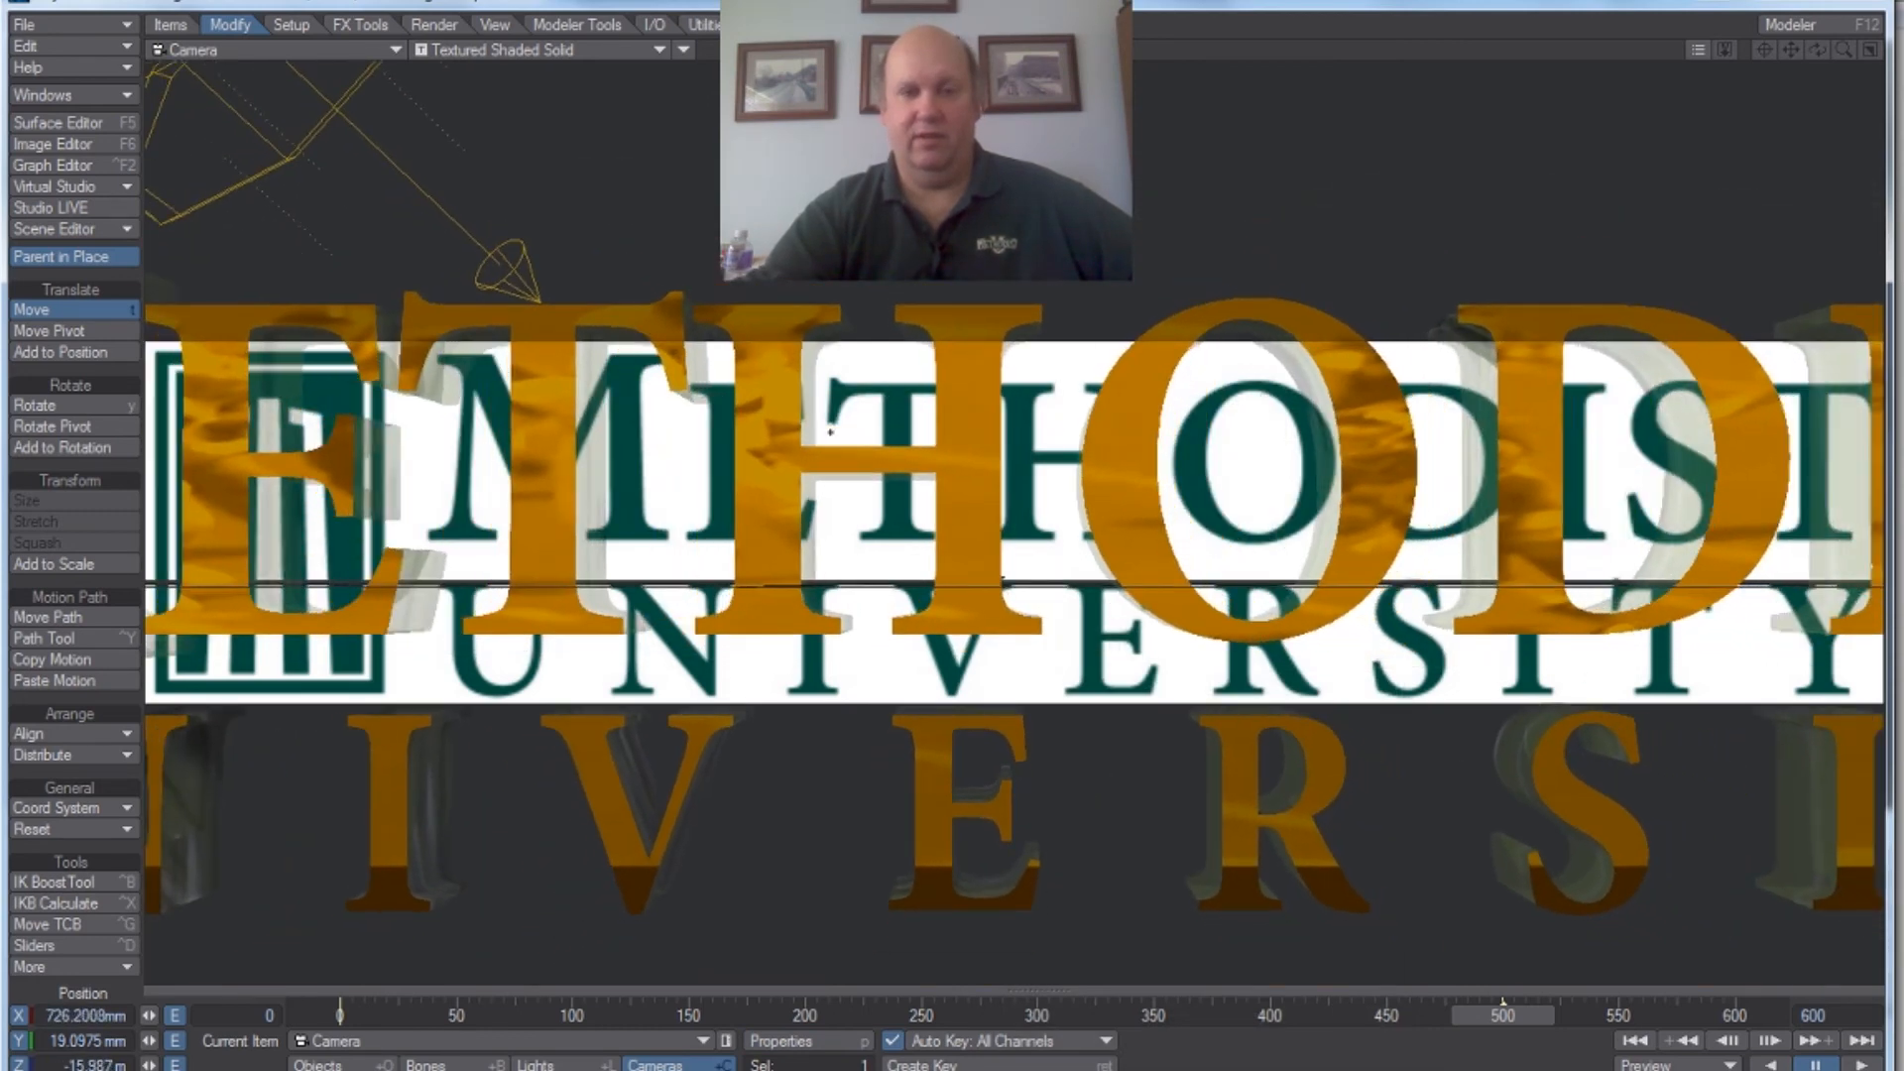
pyautogui.moveTo(830, 431); pyautogui.dragTo(982, 794)
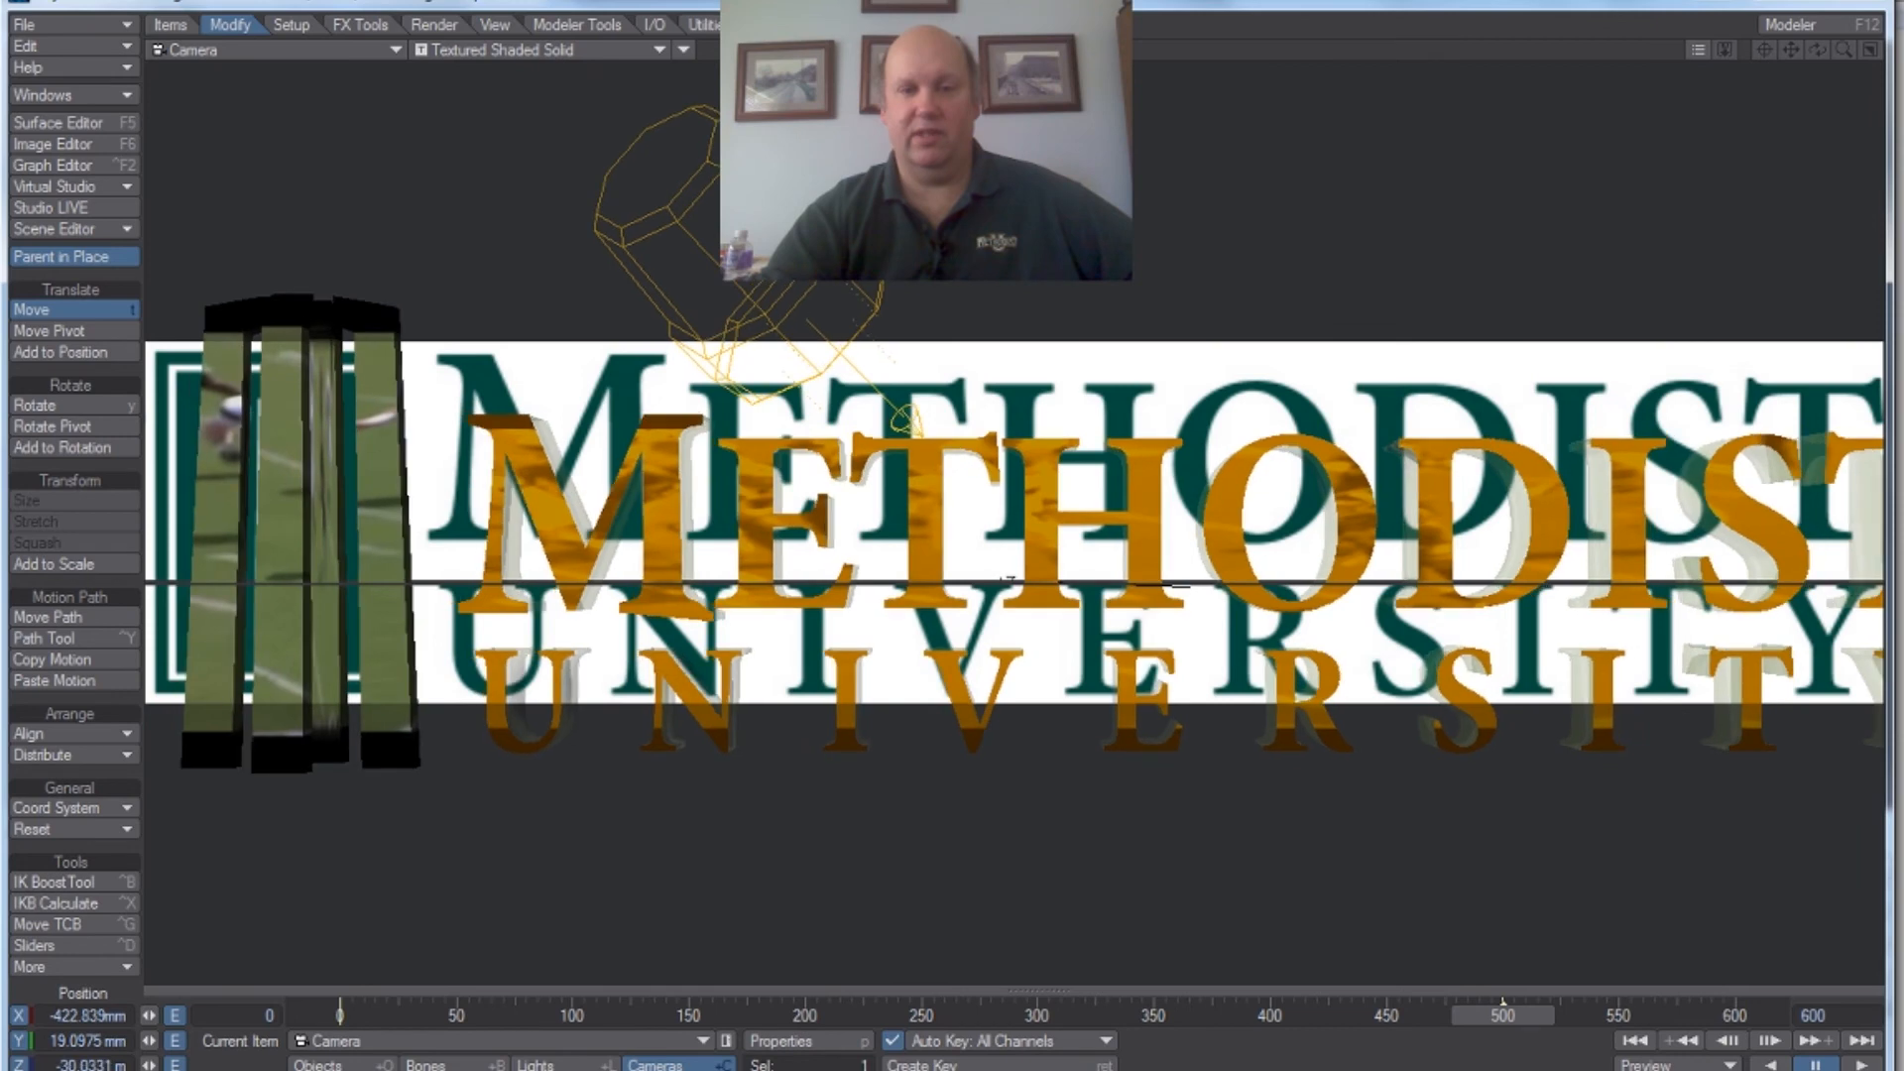
pyautogui.moveTo(1009, 579); pyautogui.dragTo(1021, 583)
pyautogui.moveTo(1057, 488); pyautogui.dragTo(1057, 485)
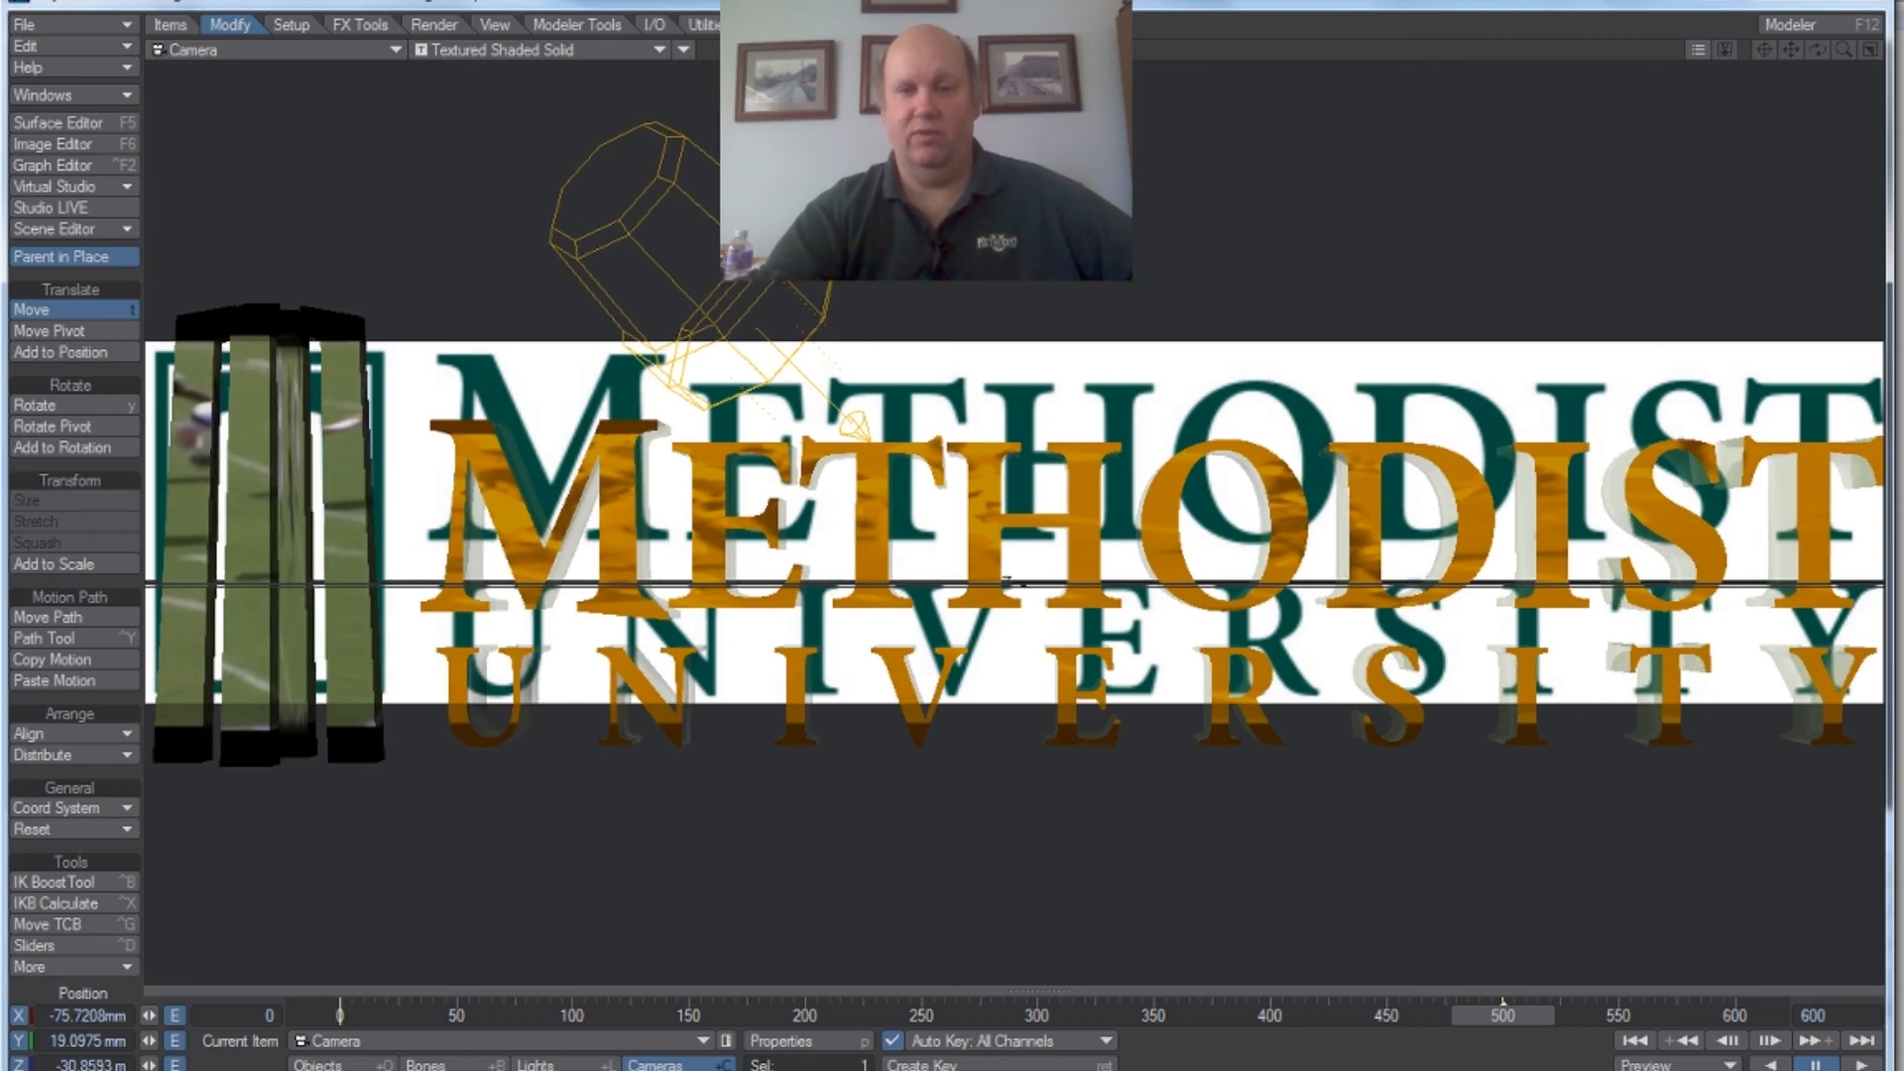
# Step: Lower and shift the camera to about X -227 mm, Y -556 mm and Z -31.3 m to align the lettering with the background logo
pyautogui.moveTo(1005, 582); pyautogui.dragTo(1004, 575, button='right')
pyautogui.moveTo(1059, 508)
pyautogui.mouseDown()
pyautogui.moveTo(1079, 513)
pyautogui.moveTo(1058, 517)
pyautogui.mouseUp()
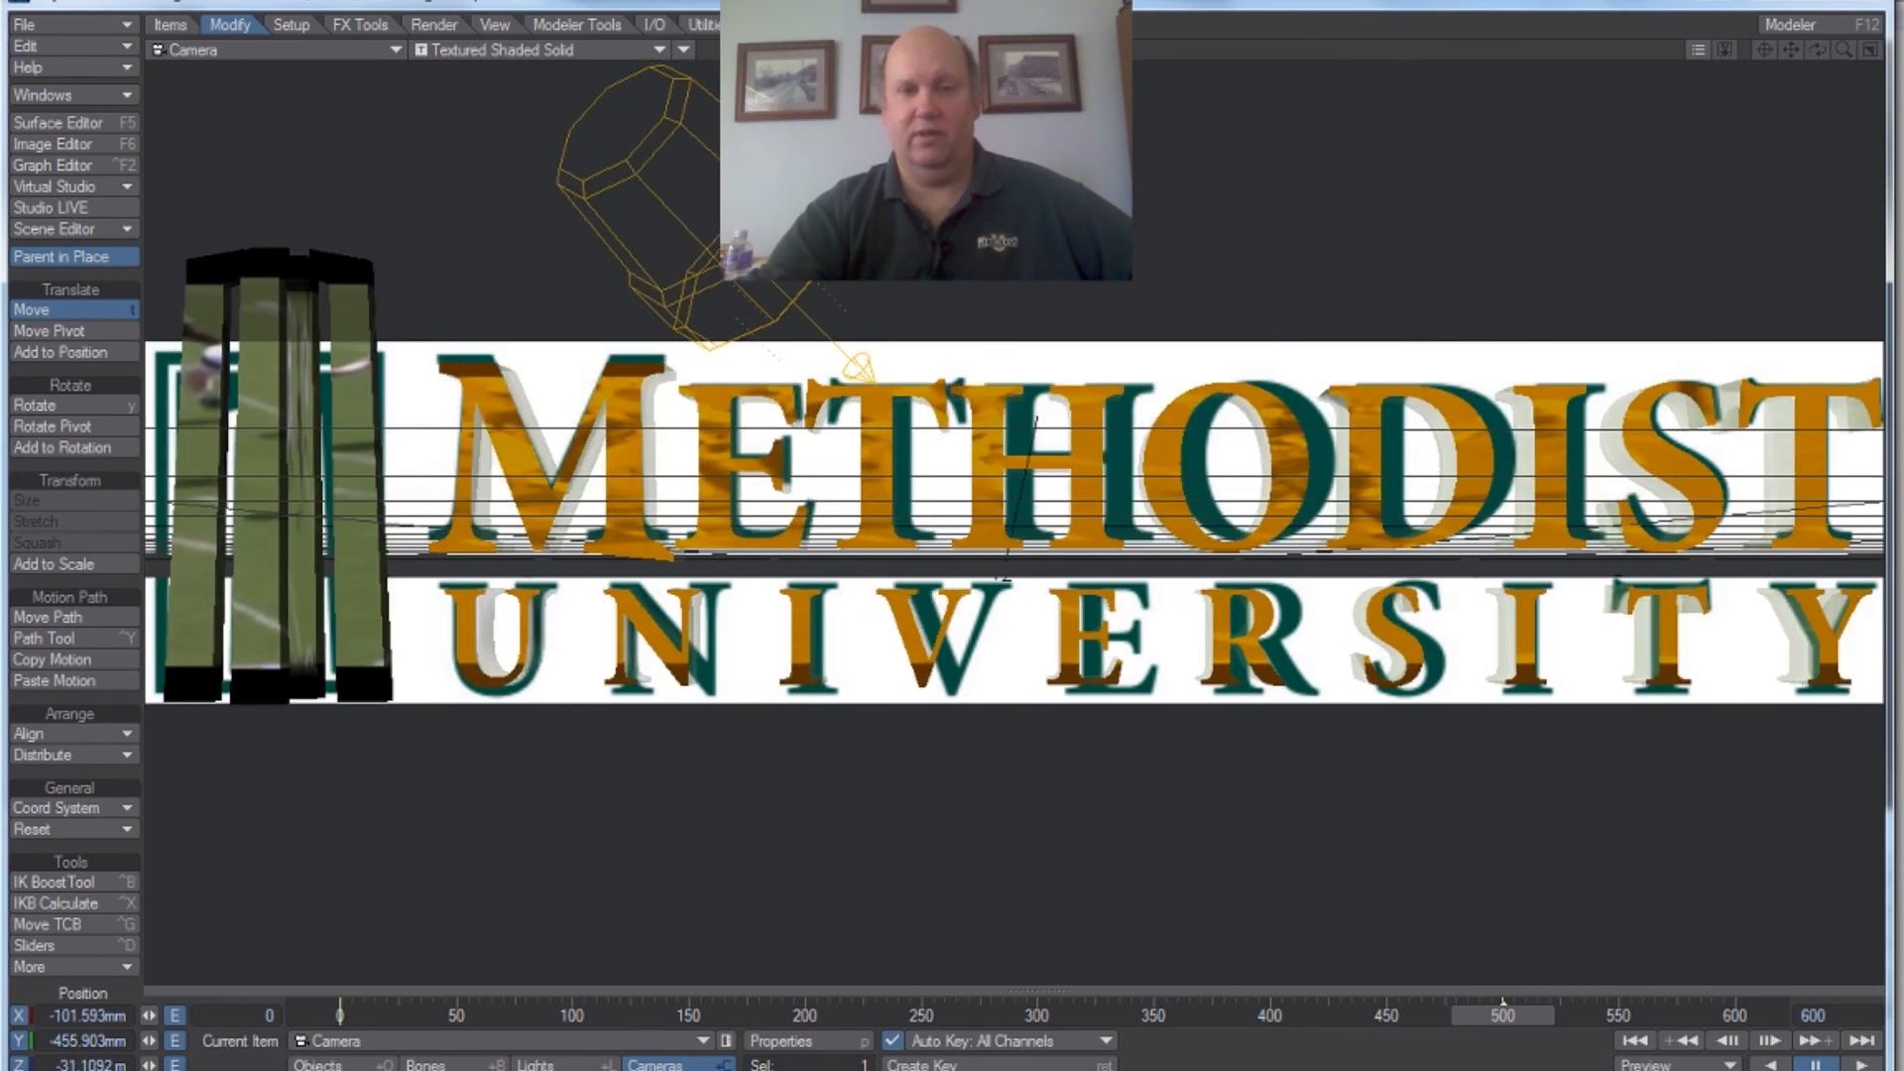
pyautogui.moveTo(1058, 517); pyautogui.dragTo(1057, 508, button='right')
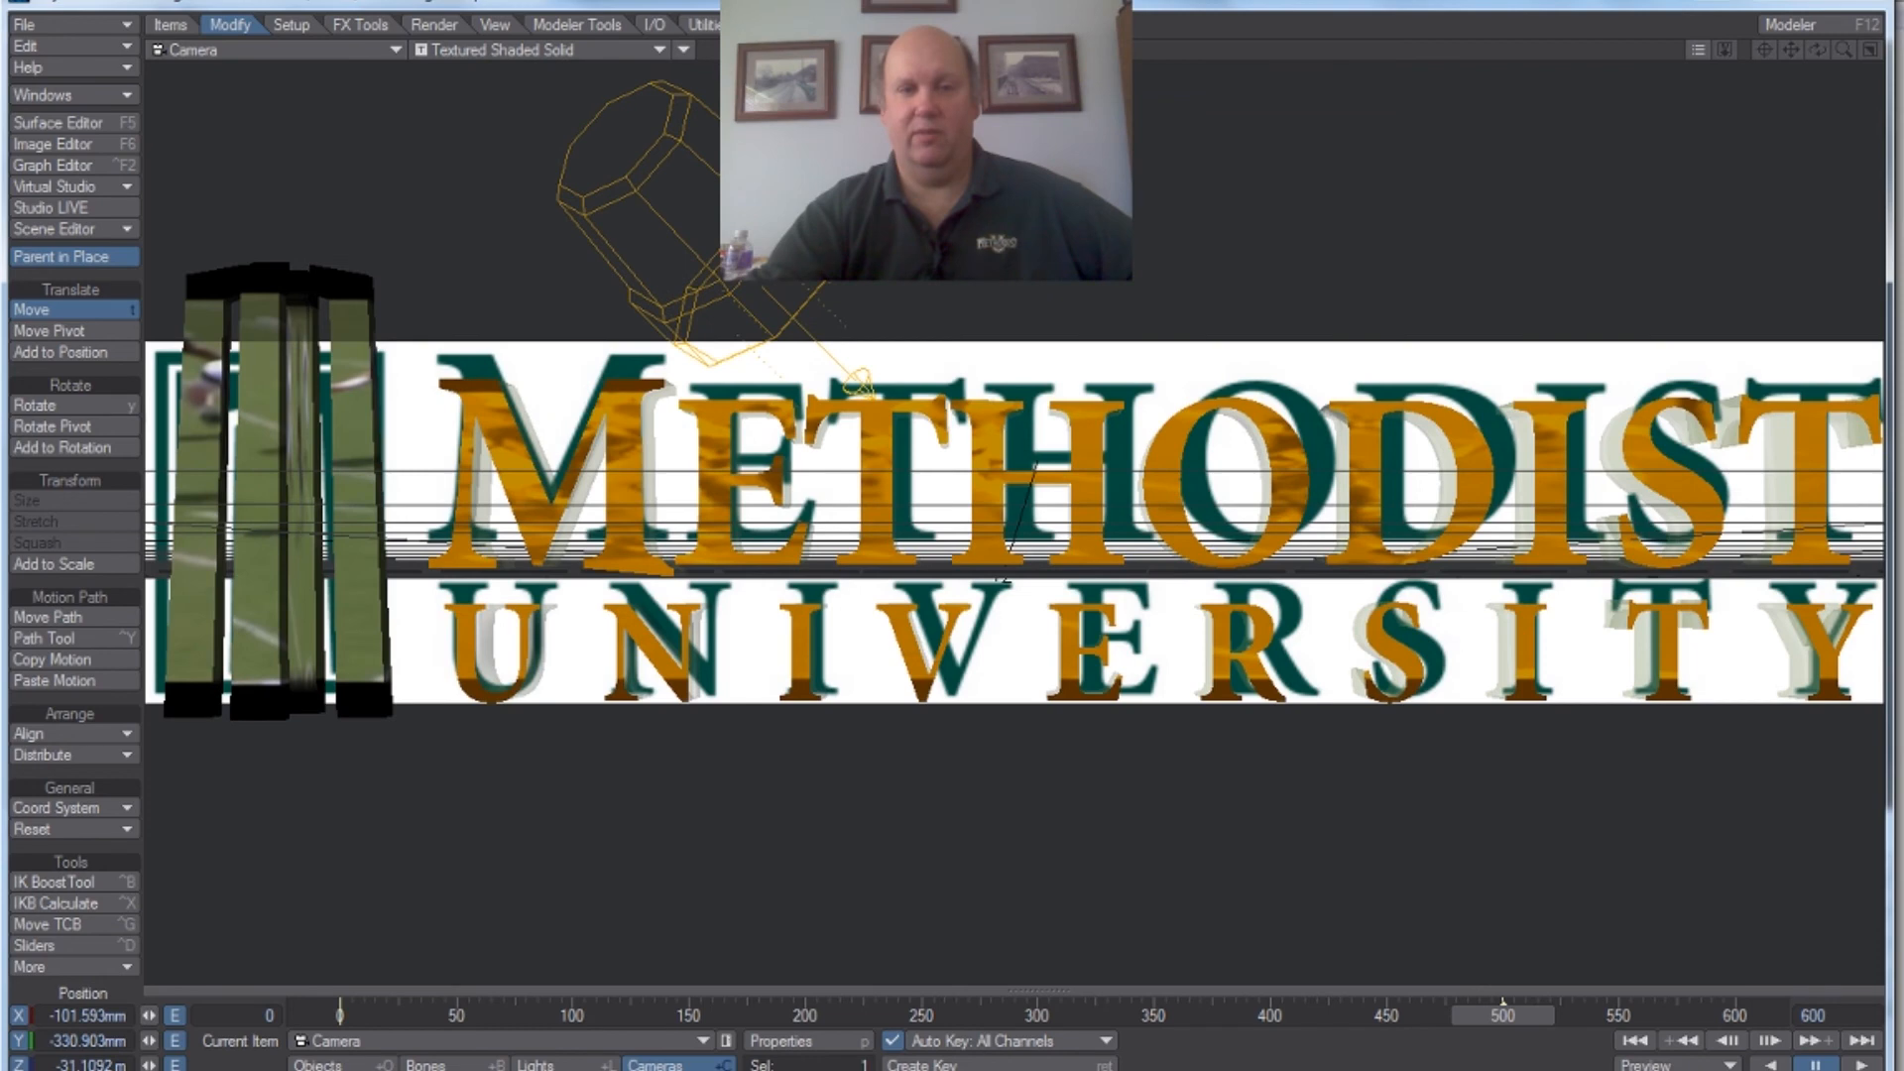
pyautogui.moveTo(1004, 579); pyautogui.dragTo(1001, 579, button='right')
pyautogui.moveTo(1004, 578); pyautogui.dragTo(977, 580)
pyautogui.moveTo(1117, 451); pyautogui.dragTo(1117, 455, button='right')
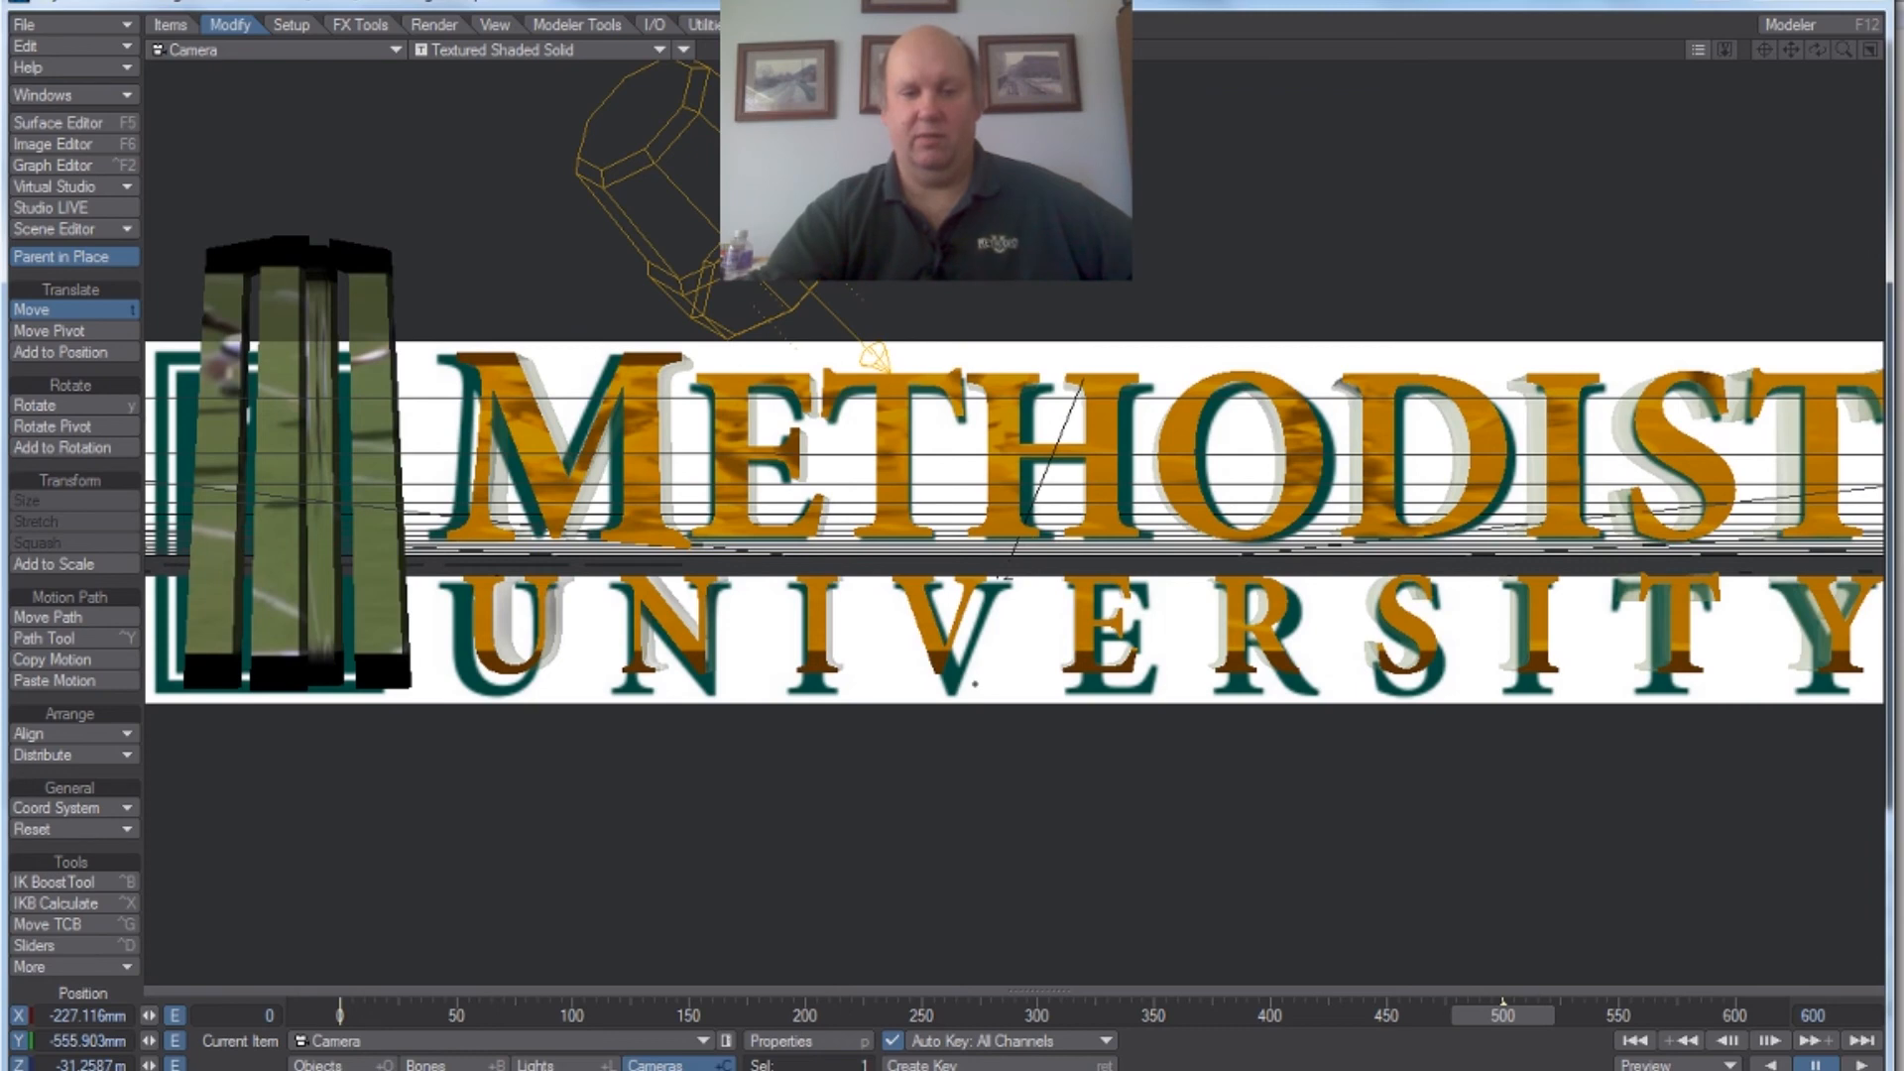
# Step: Increase the camera's lens focal length to about 258 mm to flatten the perspective further
pyautogui.click(803, 1052)
pyautogui.moveTo(1353, 298); pyautogui.dragTo(1458, 298)
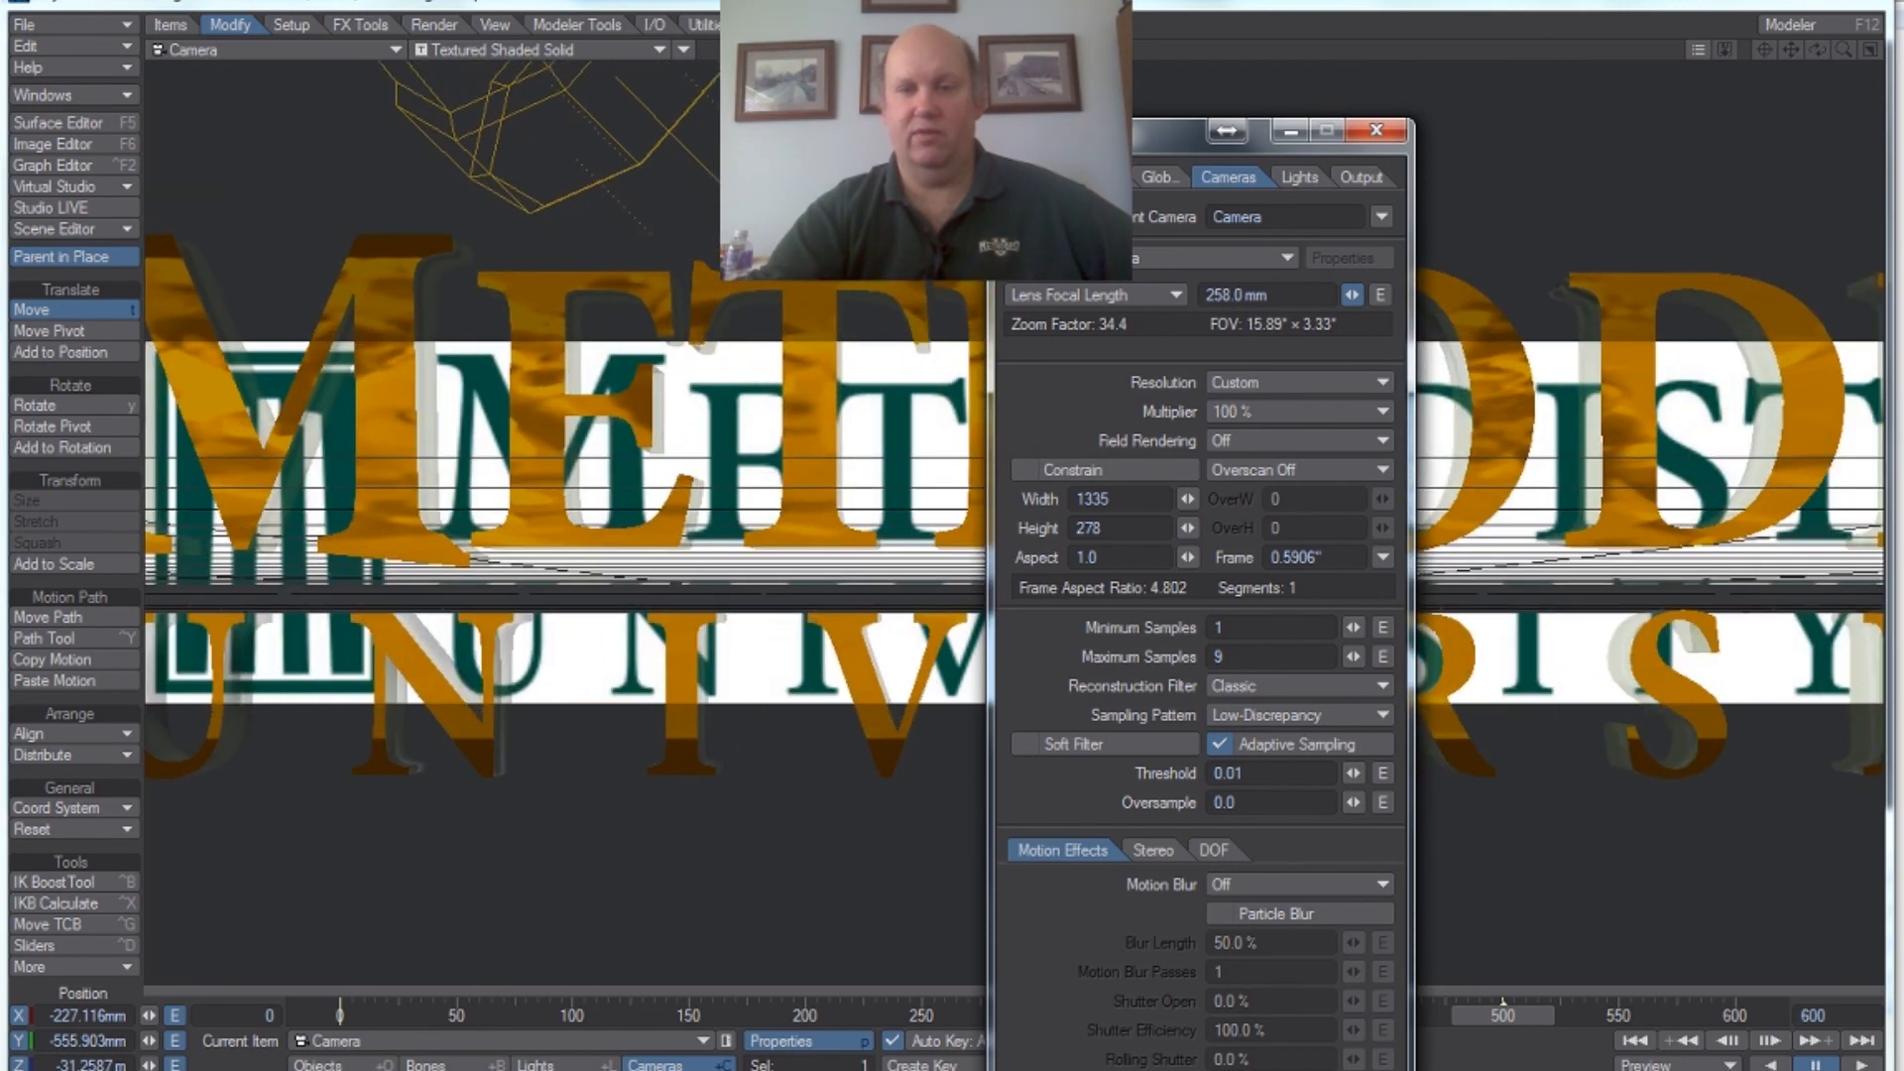
pyautogui.click(1379, 131)
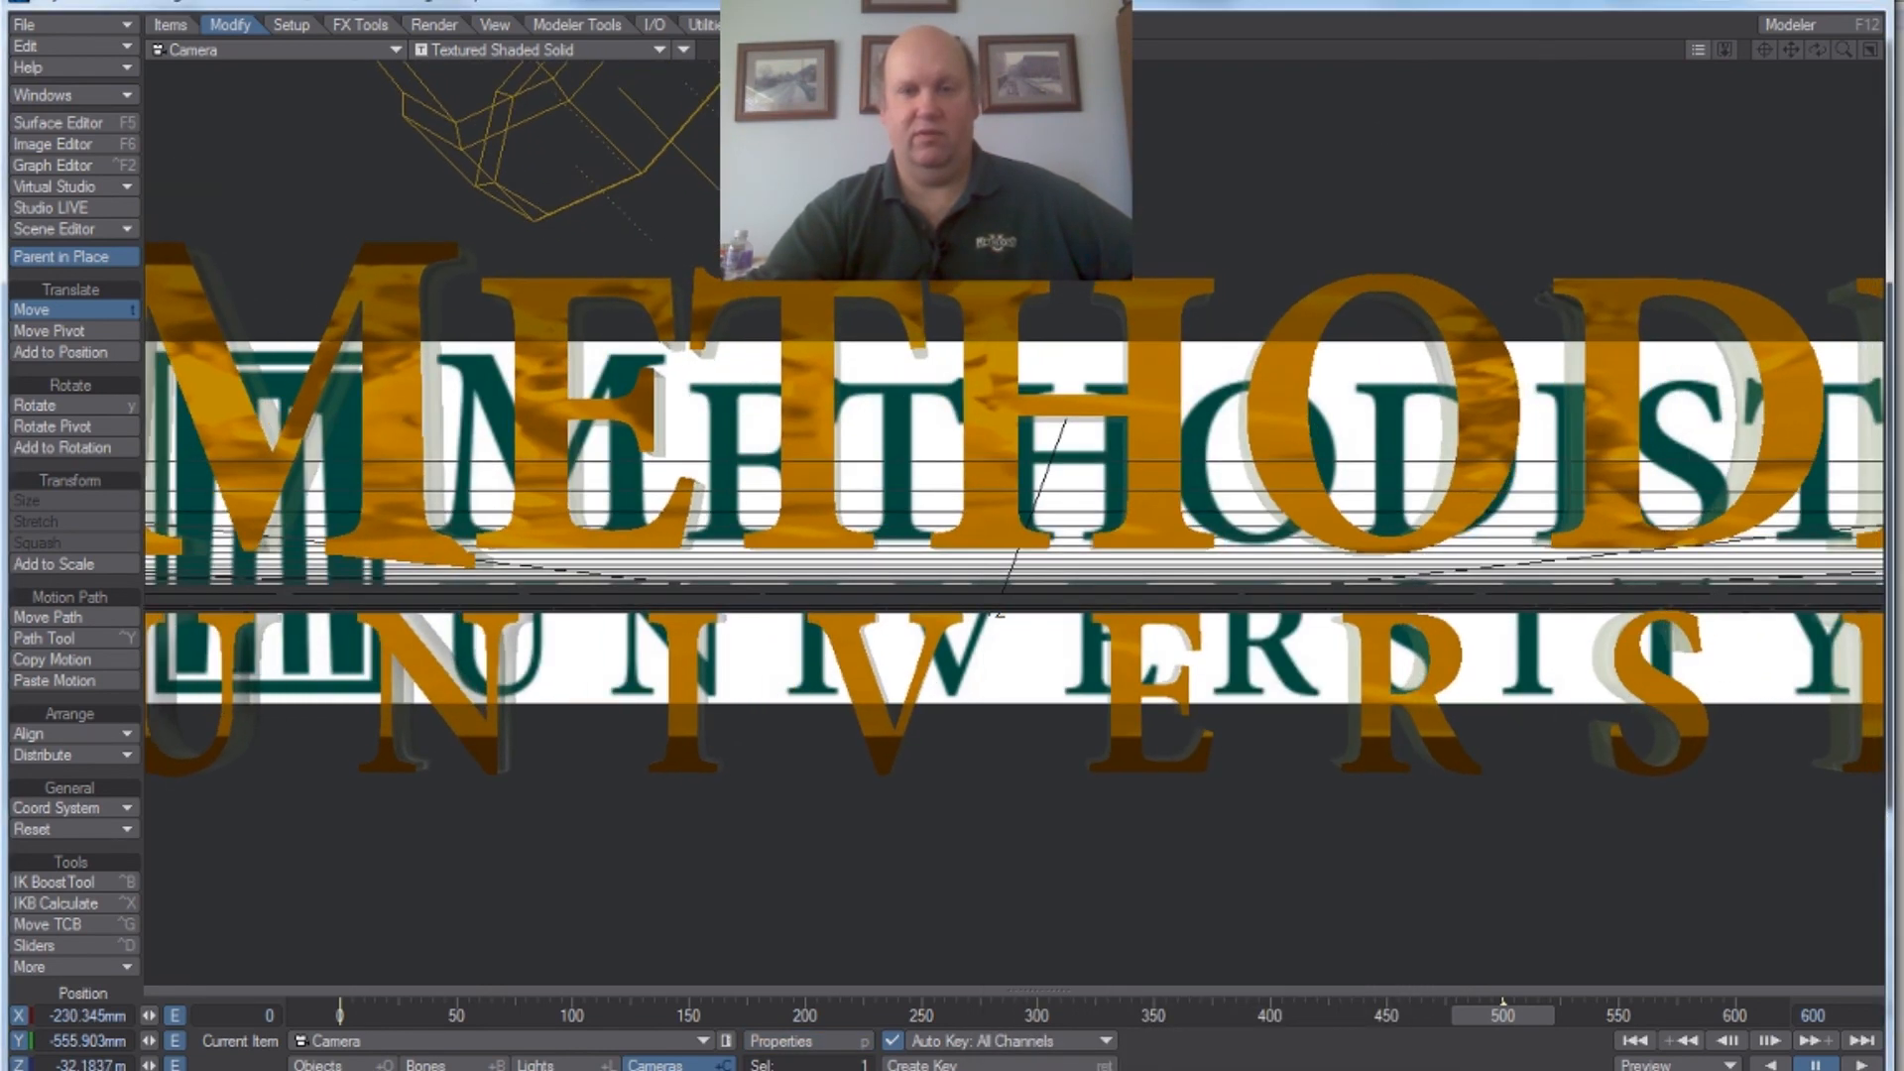
# Step: Move the camera back and down to about X -321 mm, Y -756 mm and Z -51.1 m to realign the lettering with the background logo
pyautogui.moveTo(1091, 496); pyautogui.dragTo(1124, 721)
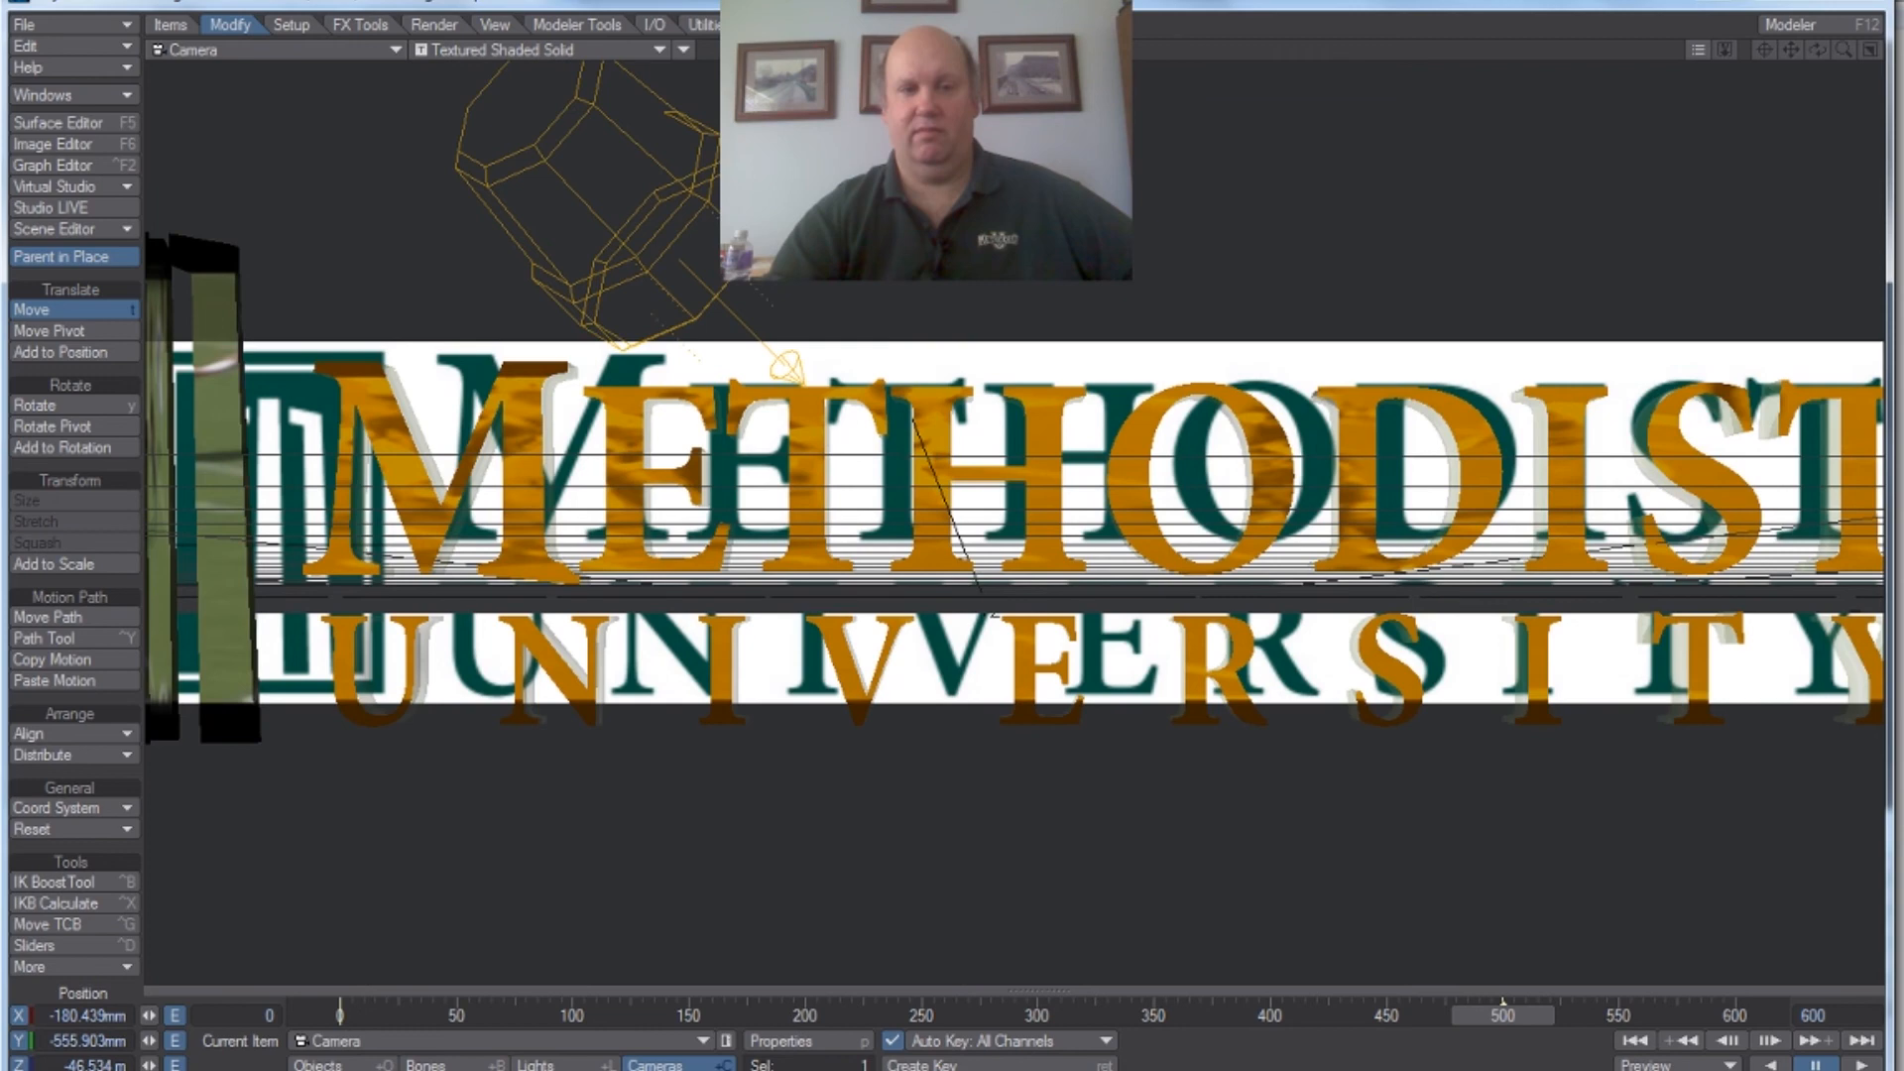
pyautogui.moveTo(1124, 721); pyautogui.dragTo(1116, 751)
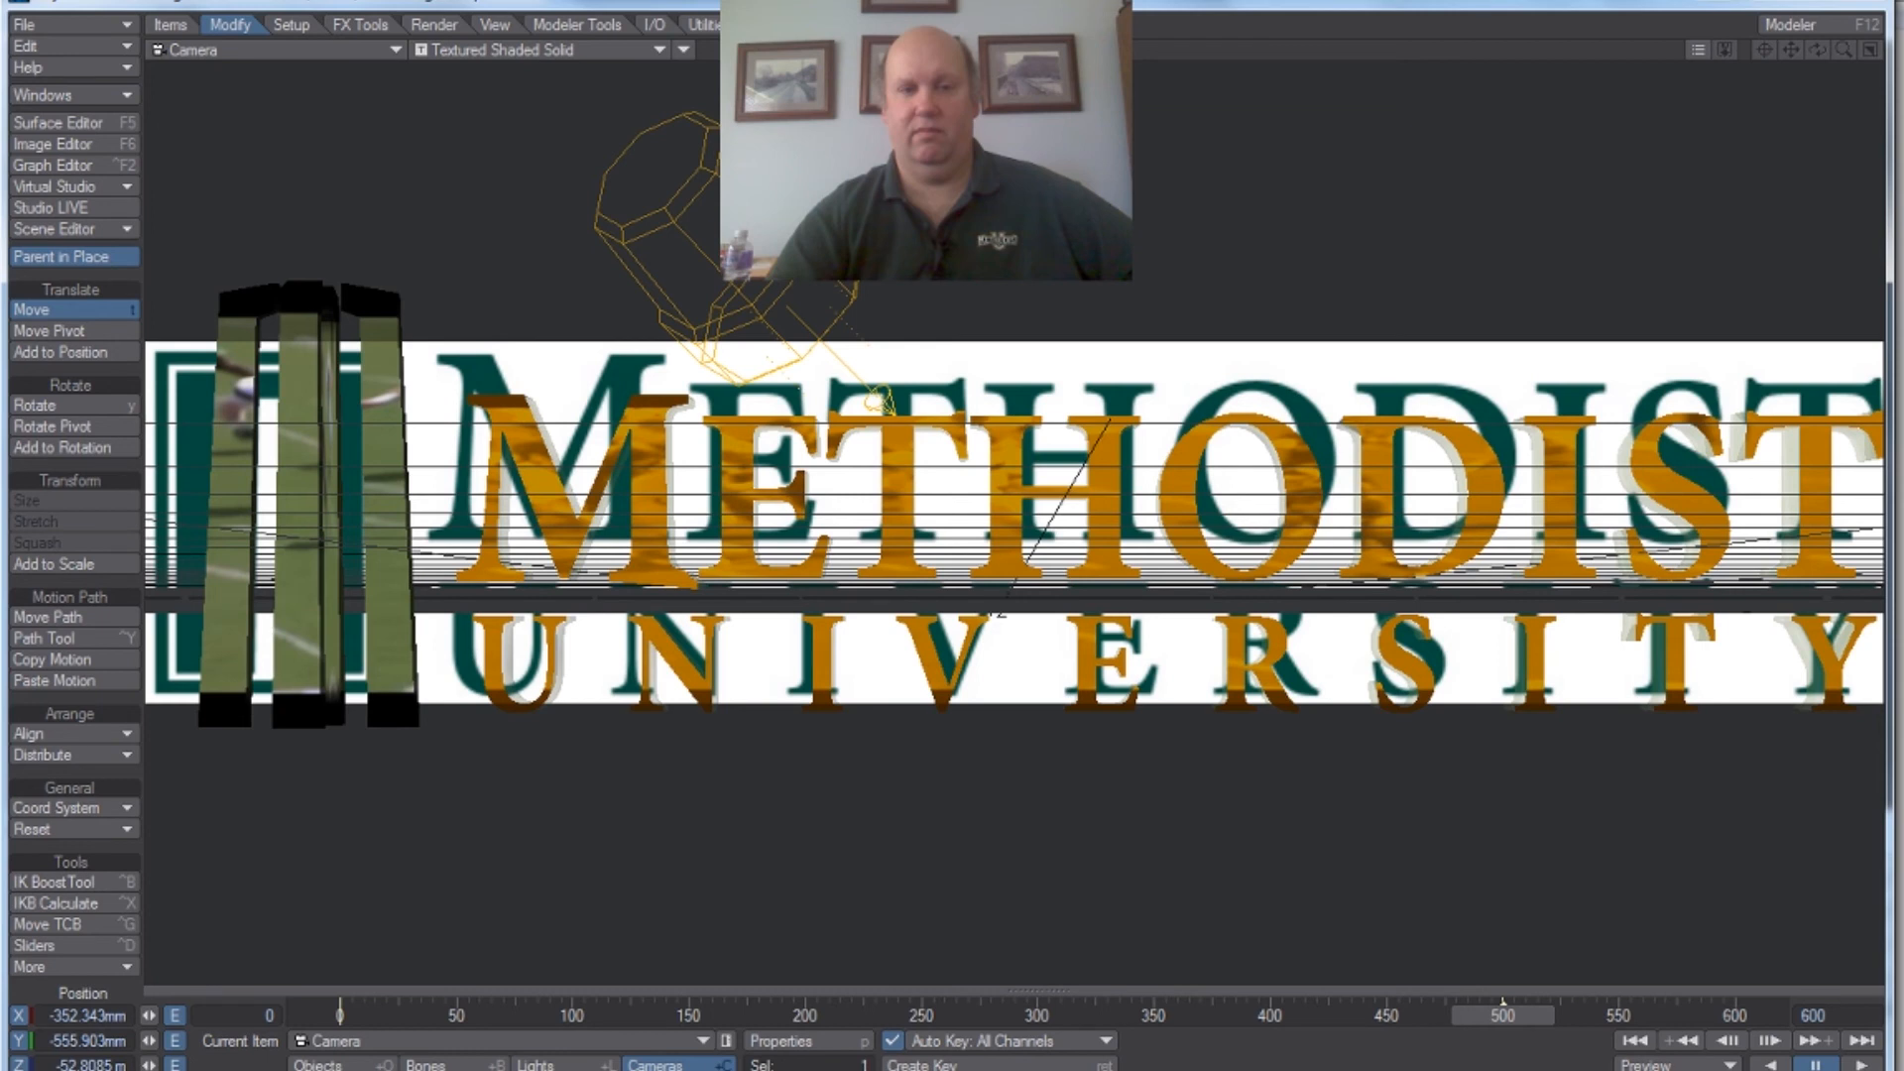
pyautogui.moveTo(1116, 752); pyautogui.dragTo(1121, 746)
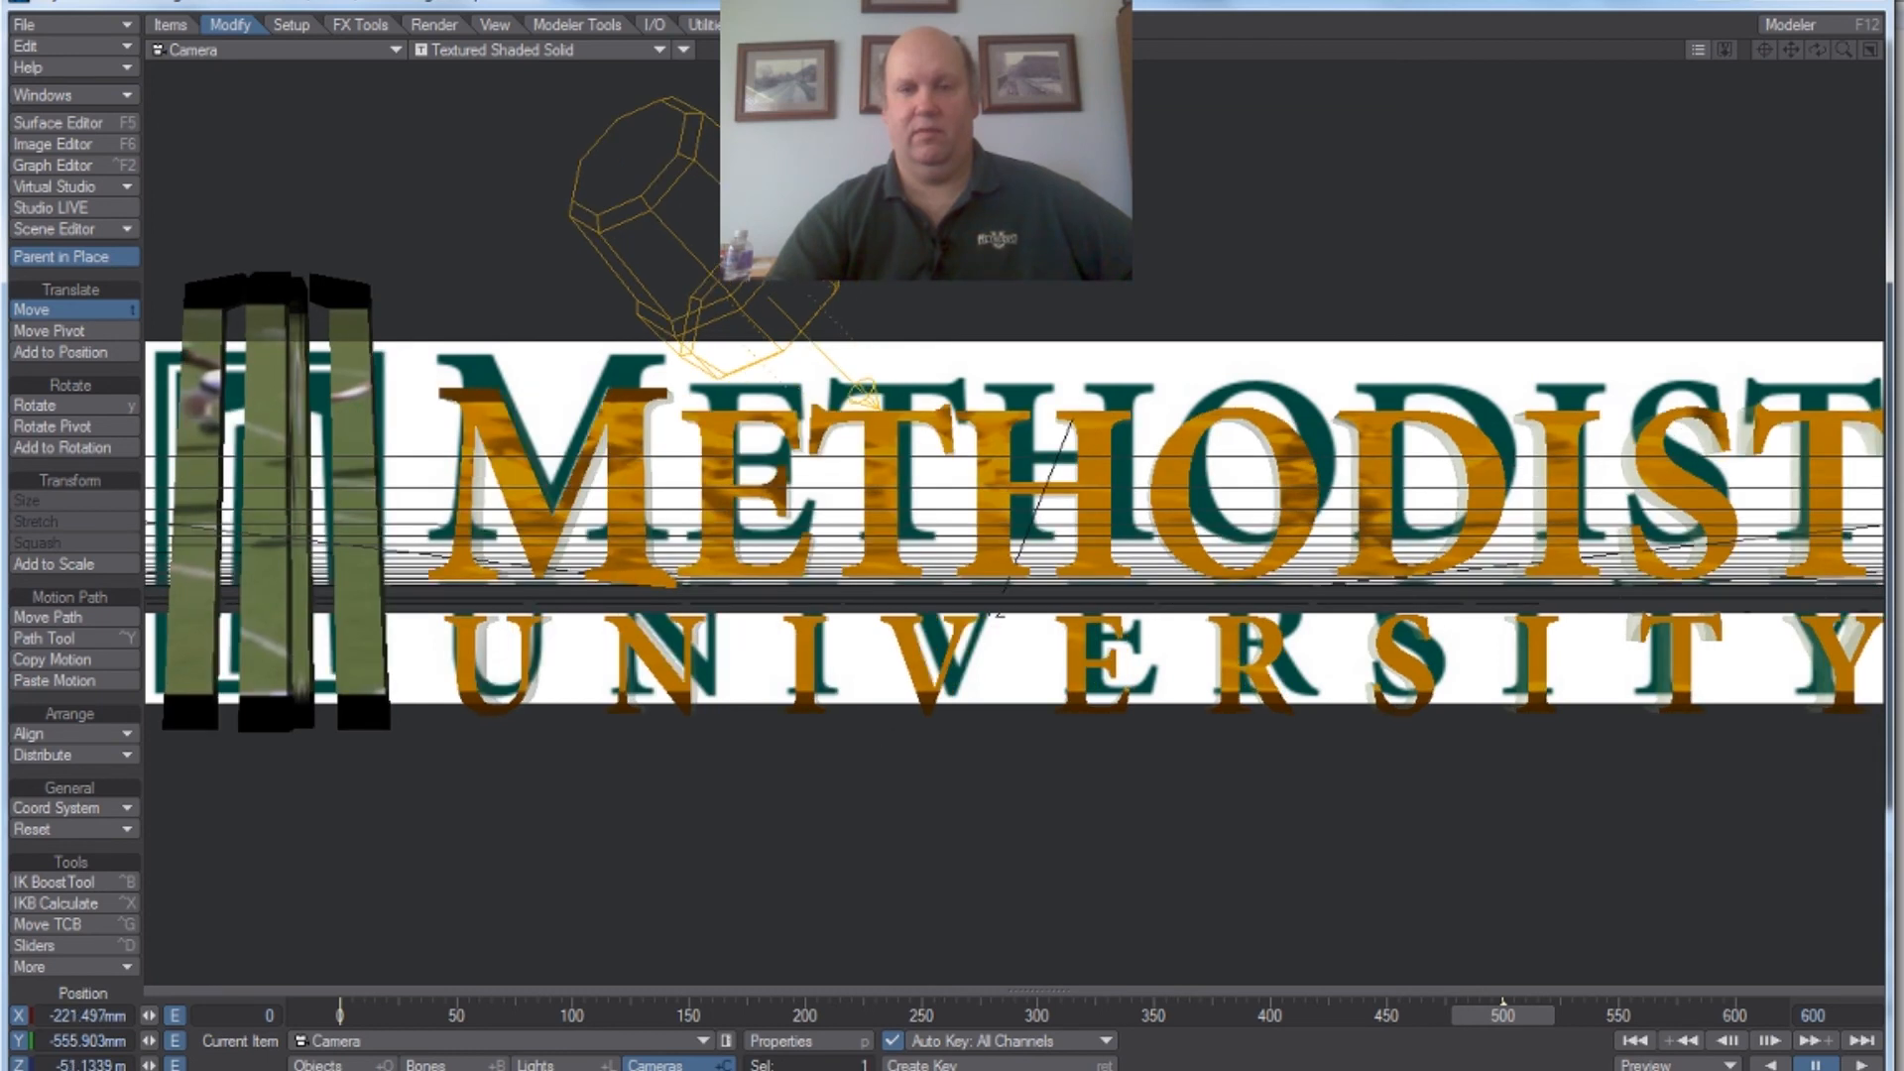
pyautogui.moveTo(1121, 746); pyautogui.dragTo(1121, 749, button='right')
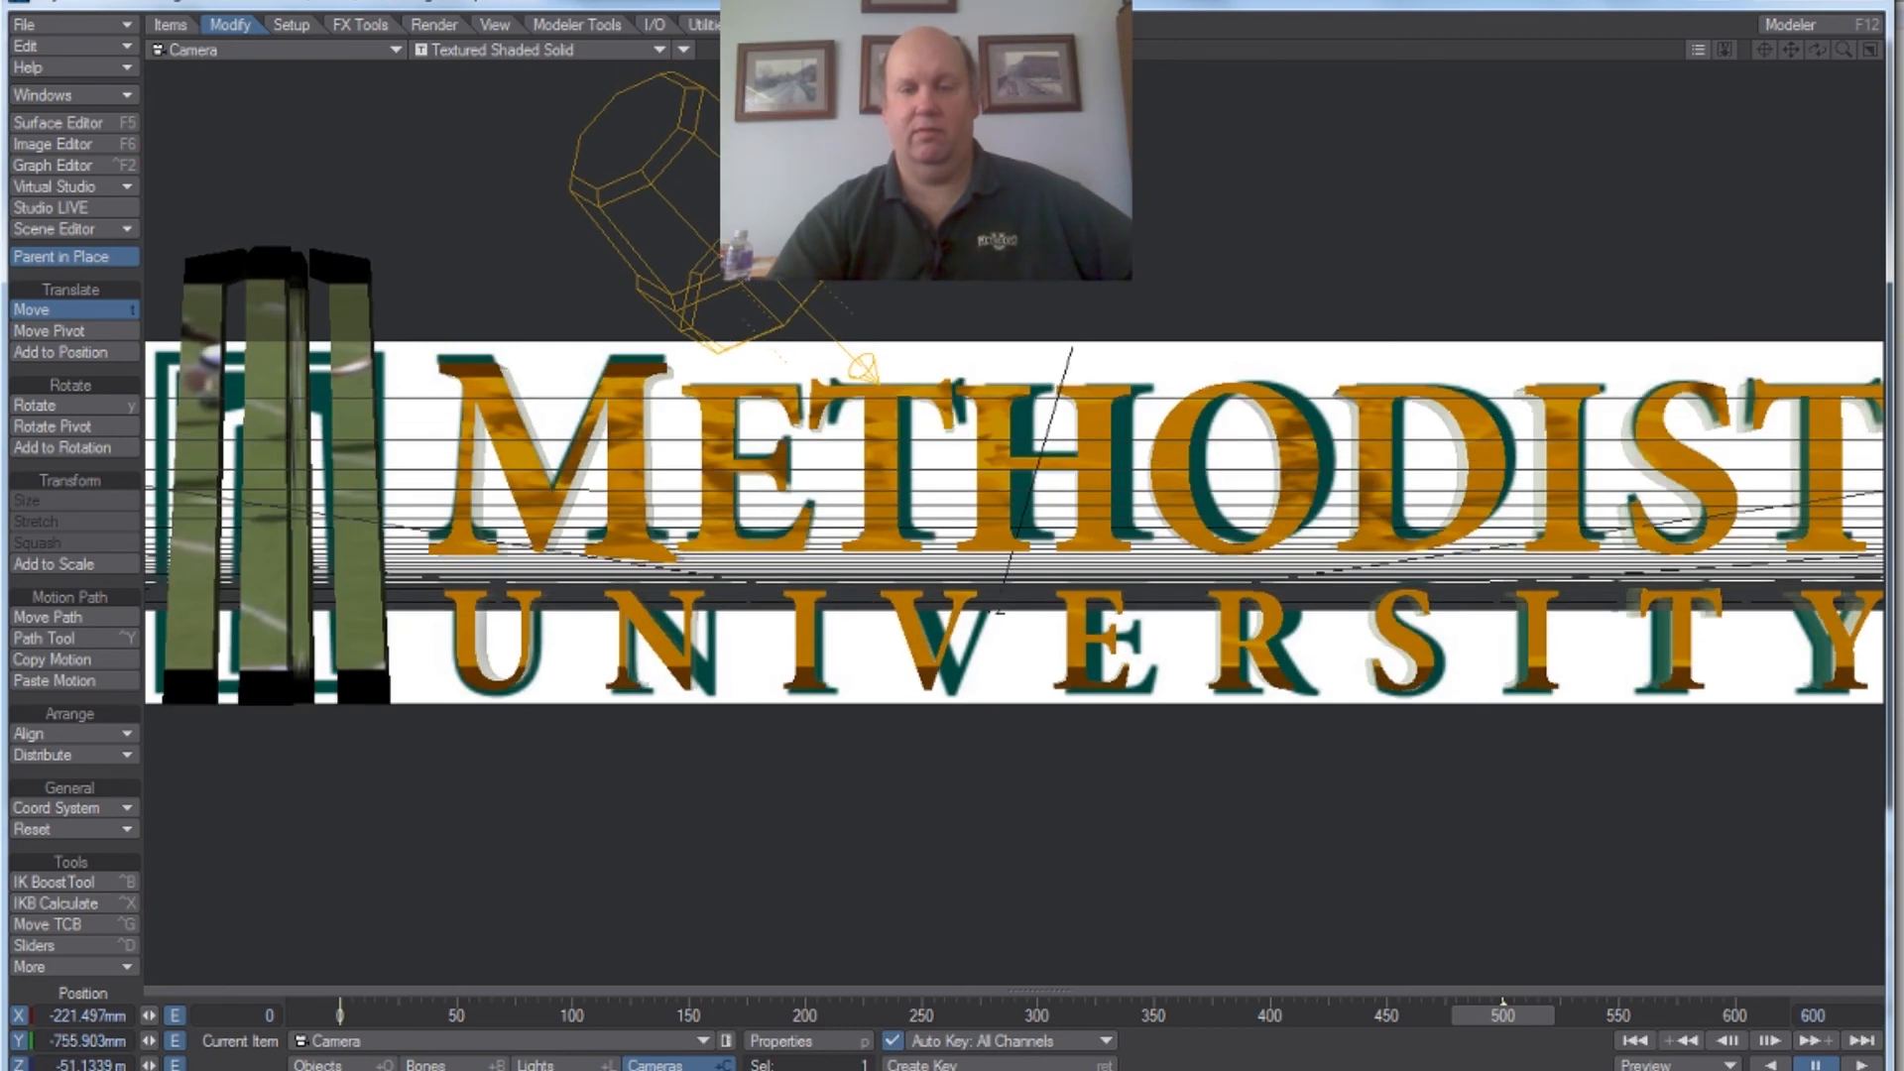
pyautogui.moveTo(1121, 750); pyautogui.dragTo(1119, 750)
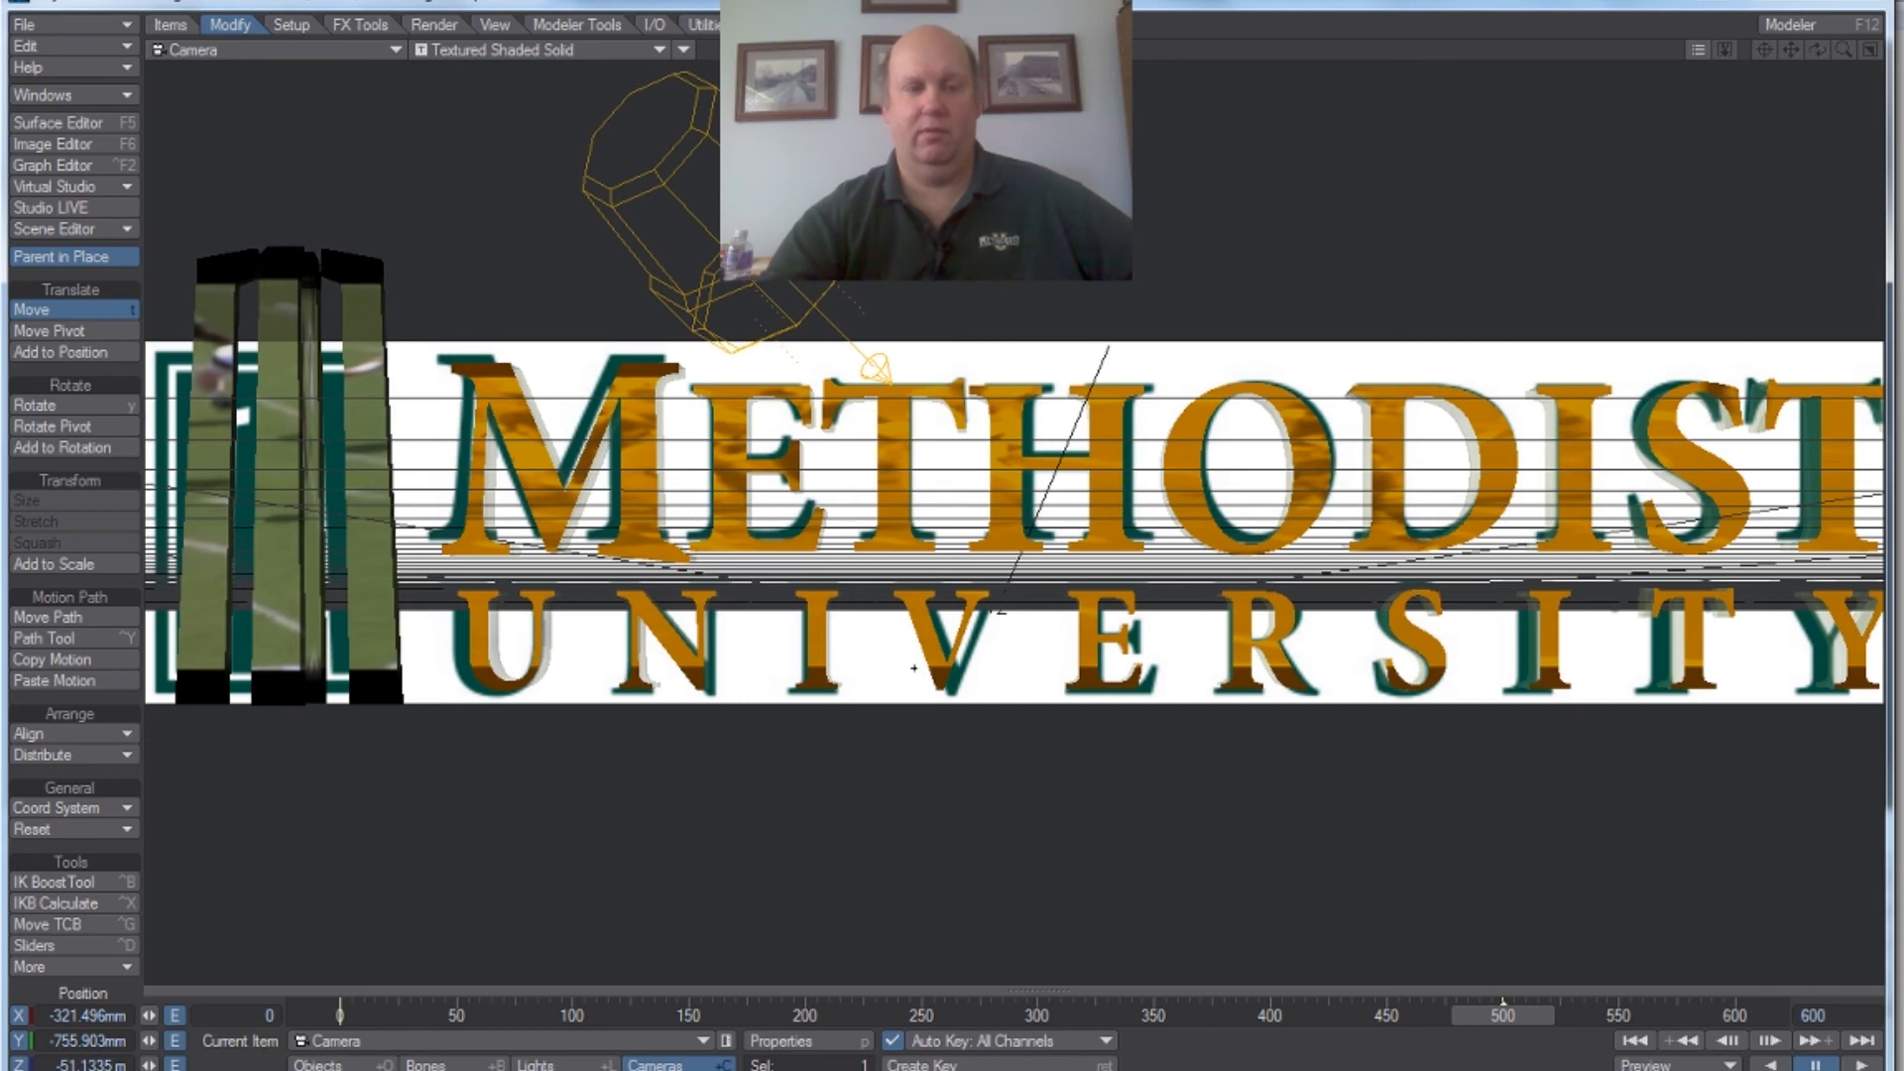
# Step: Rotate the camera to heading 2.00° and pitch -0.80°, and shift it to about X -1.9 m to recentre the logo
pyautogui.click(63, 403)
pyautogui.moveTo(734, 754); pyautogui.dragTo(758, 754)
pyautogui.moveTo(542, 390); pyautogui.dragTo(545, 391)
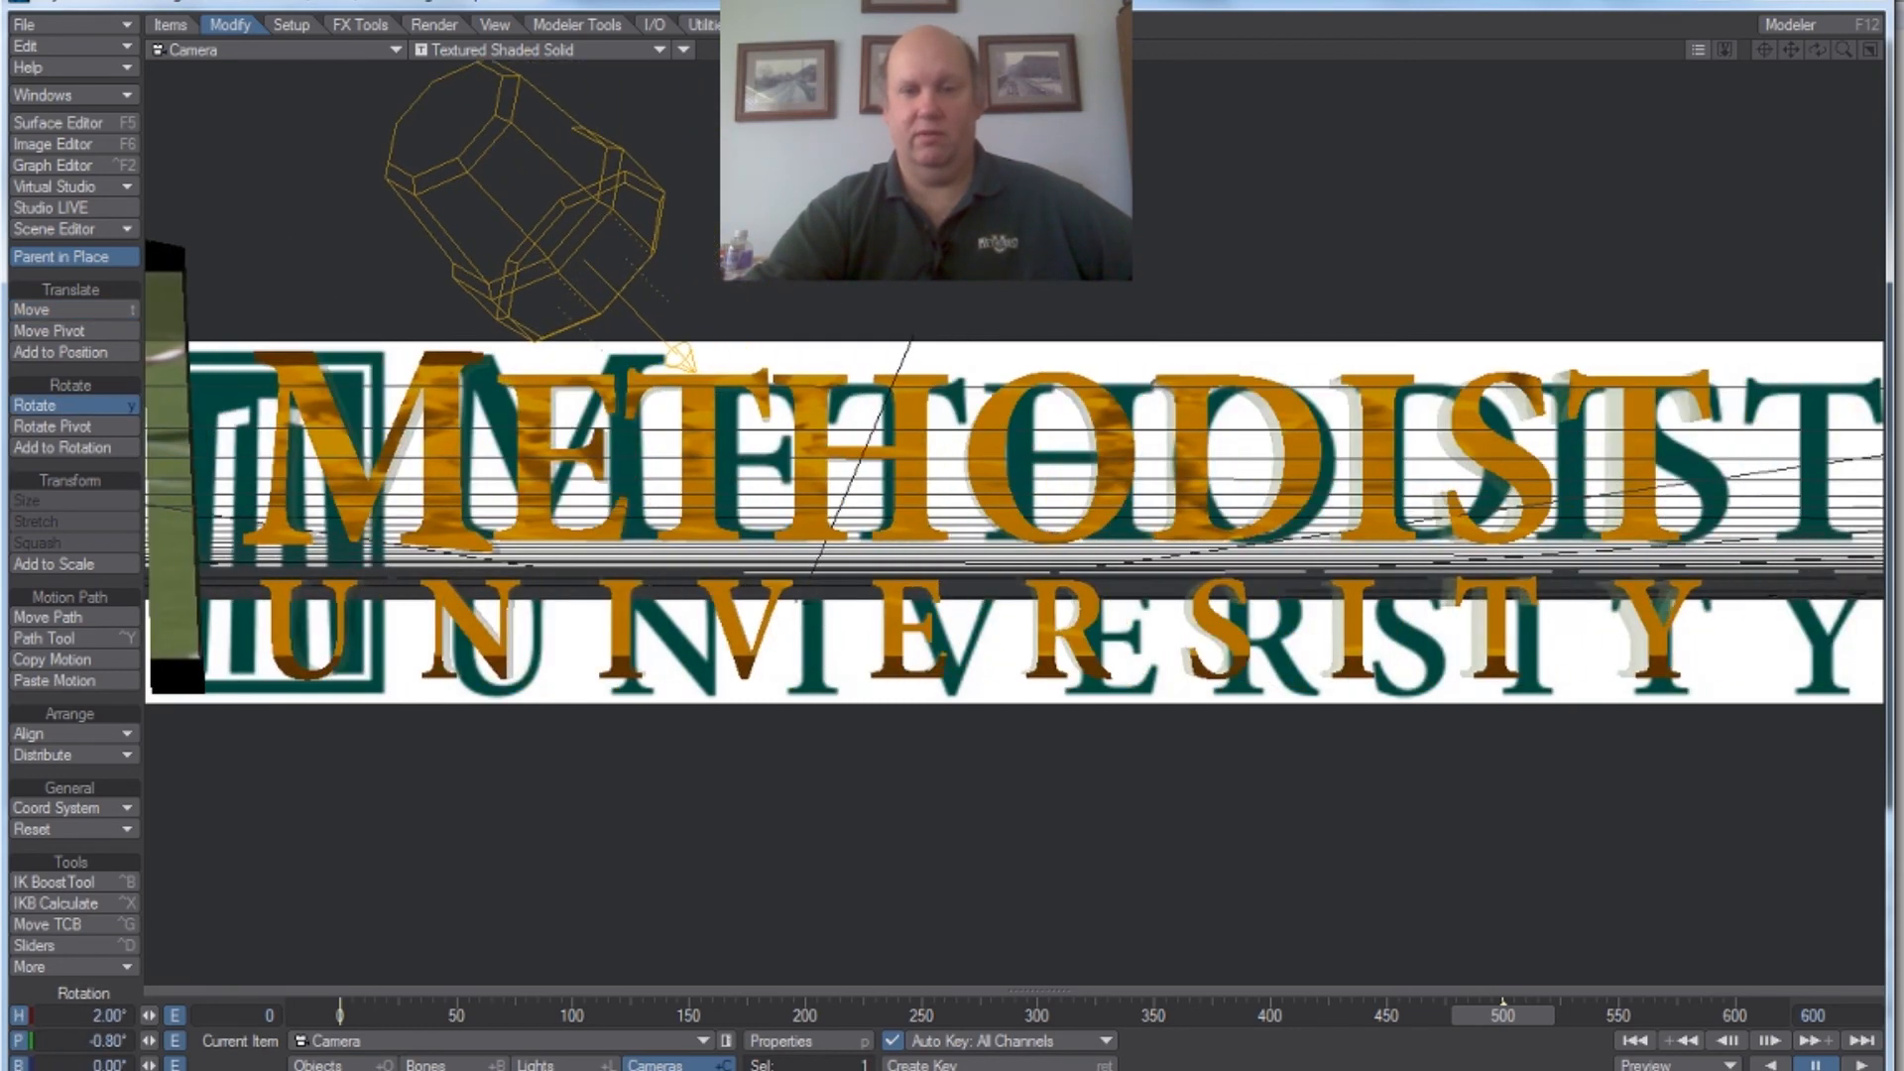
pyautogui.click(126, 307)
pyautogui.moveTo(556, 426); pyautogui.dragTo(434, 427)
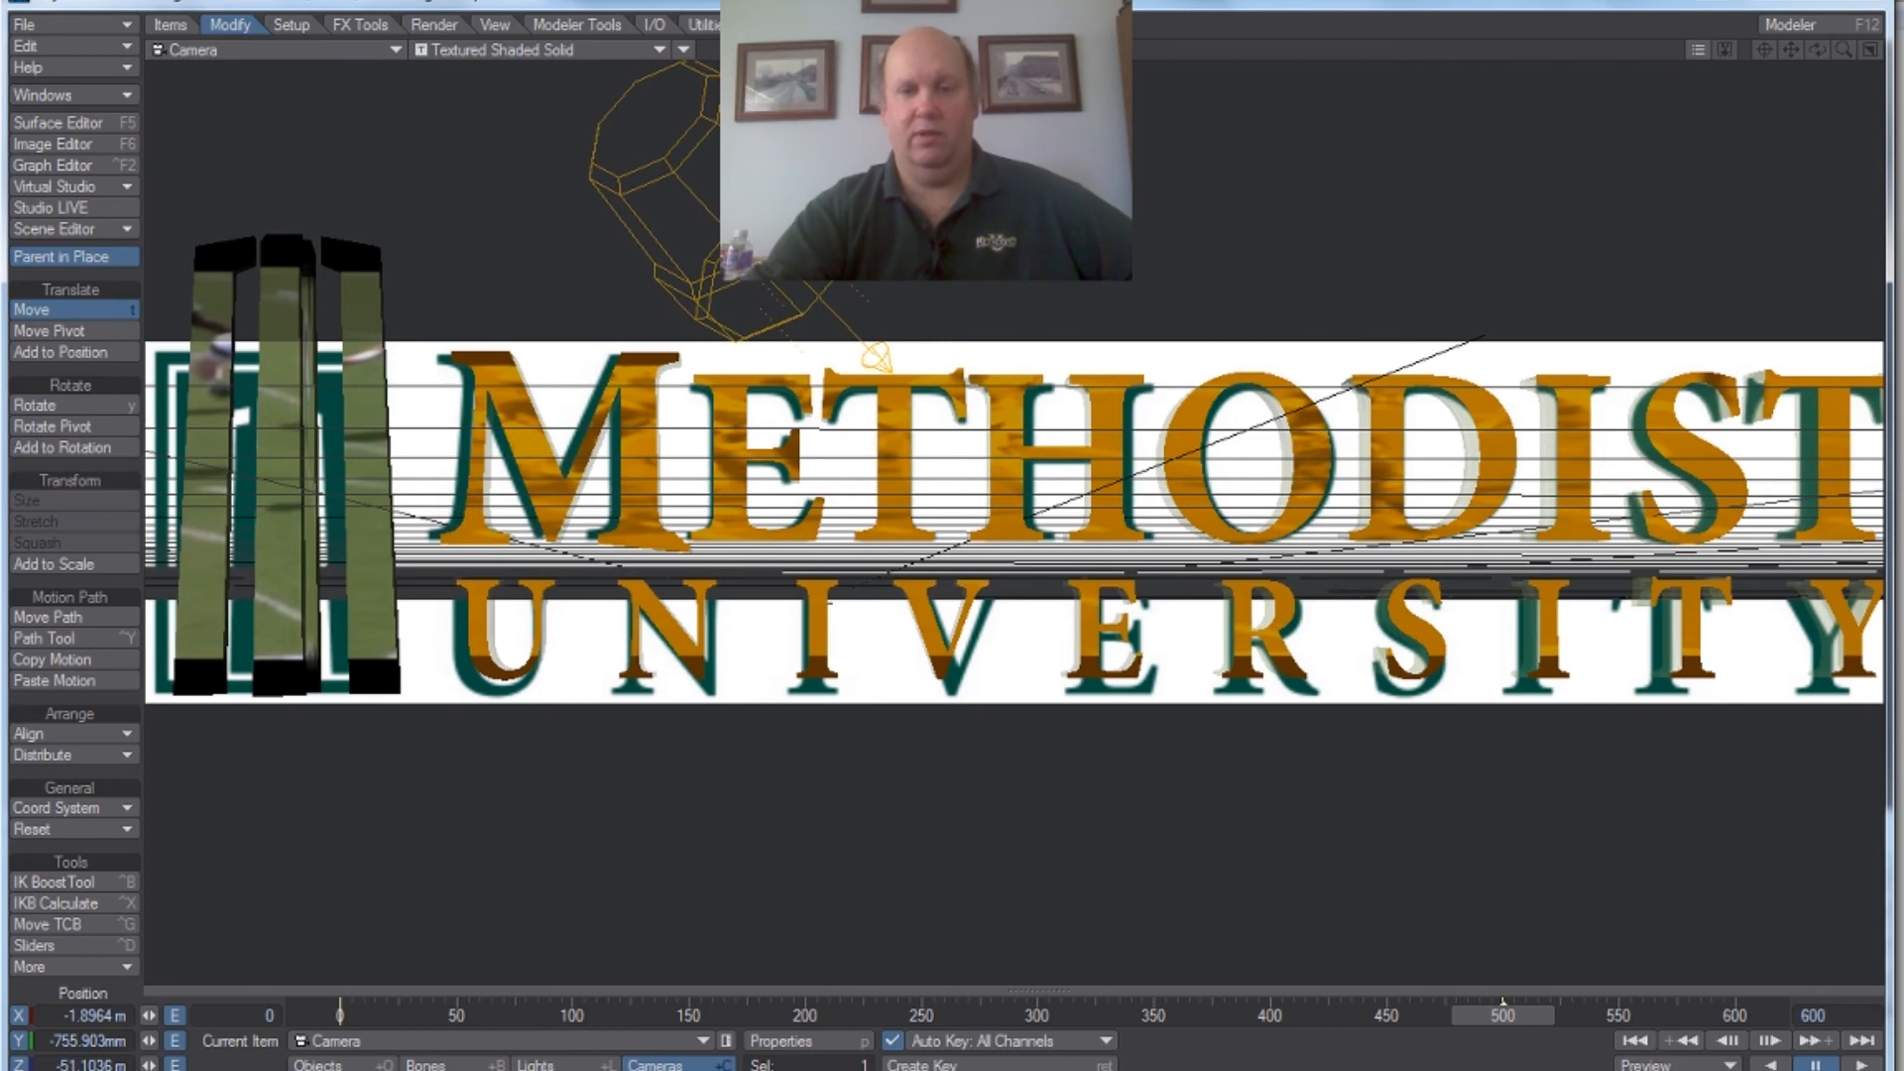
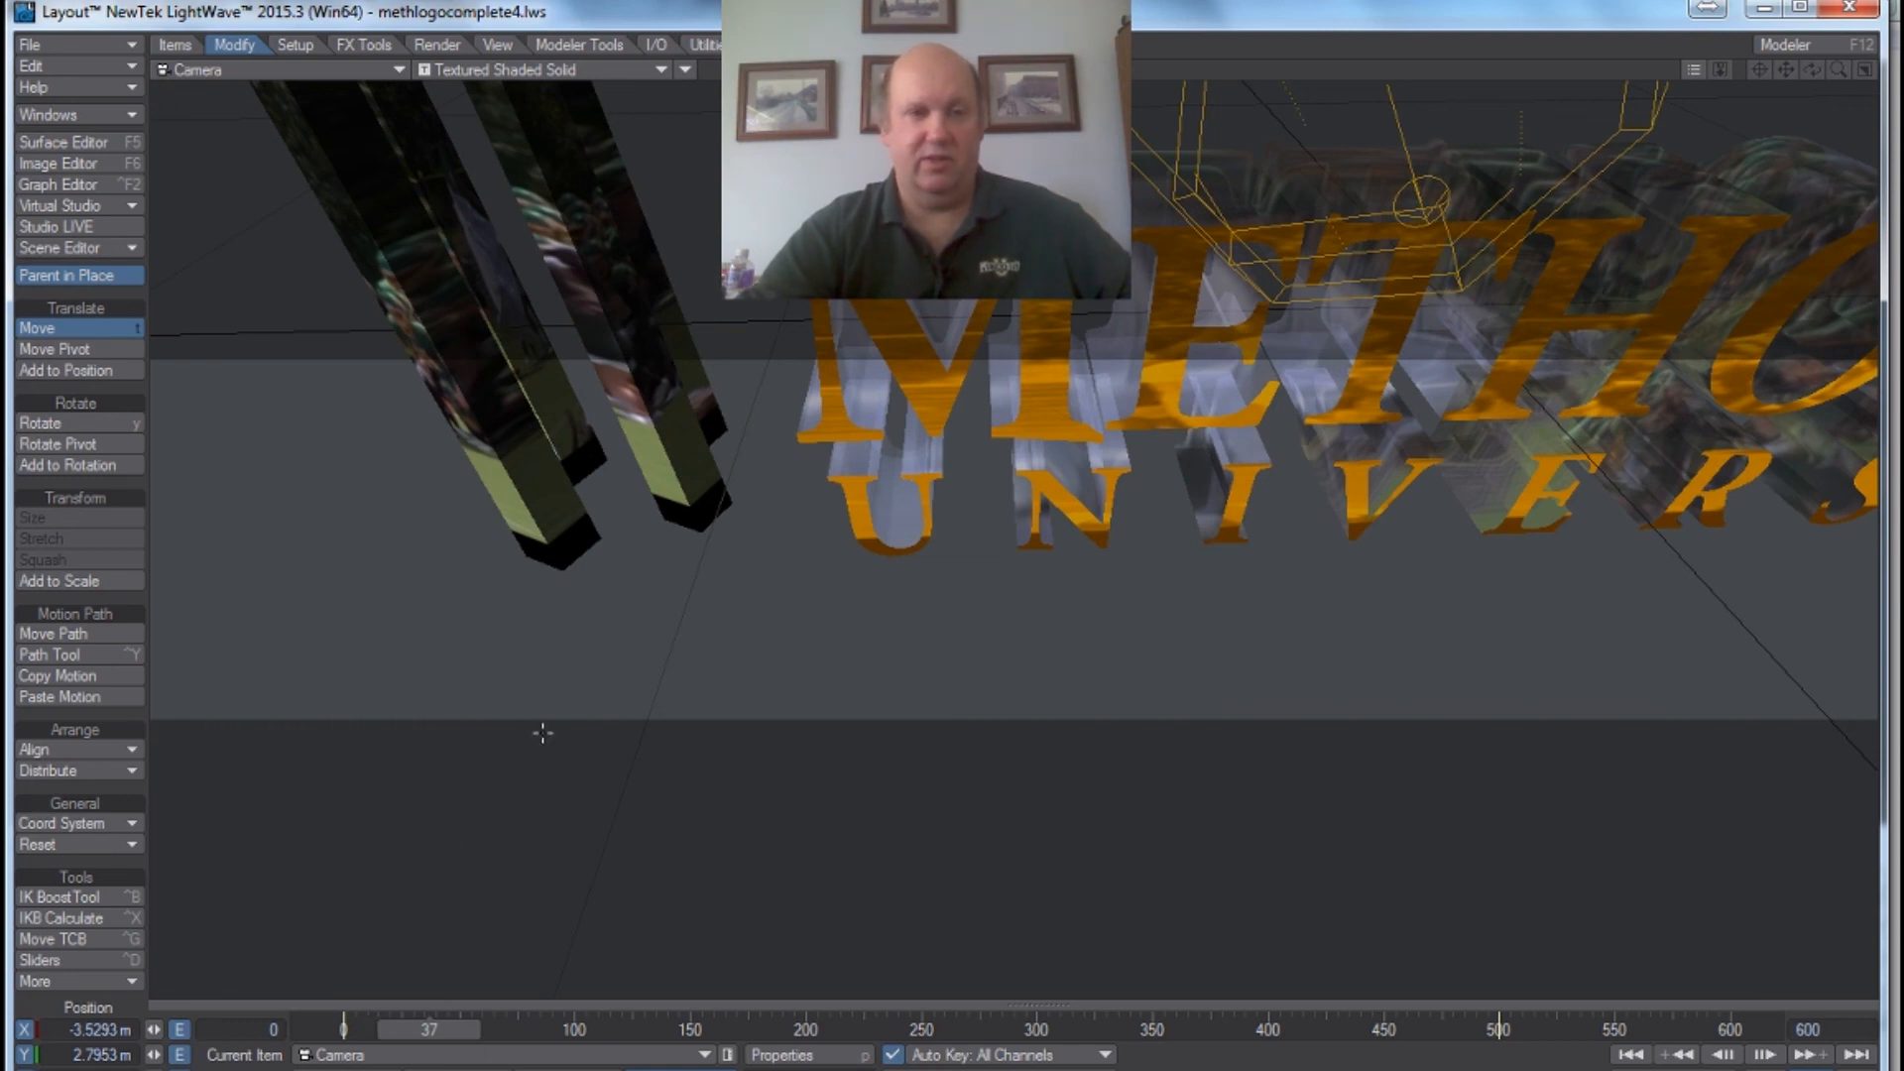
# Step: At frame 37, move the camera to about X -2.84 m and rotate it to about heading -16.5° and pitch 37.9°
pyautogui.moveTo(546, 732); pyautogui.dragTo(614, 598)
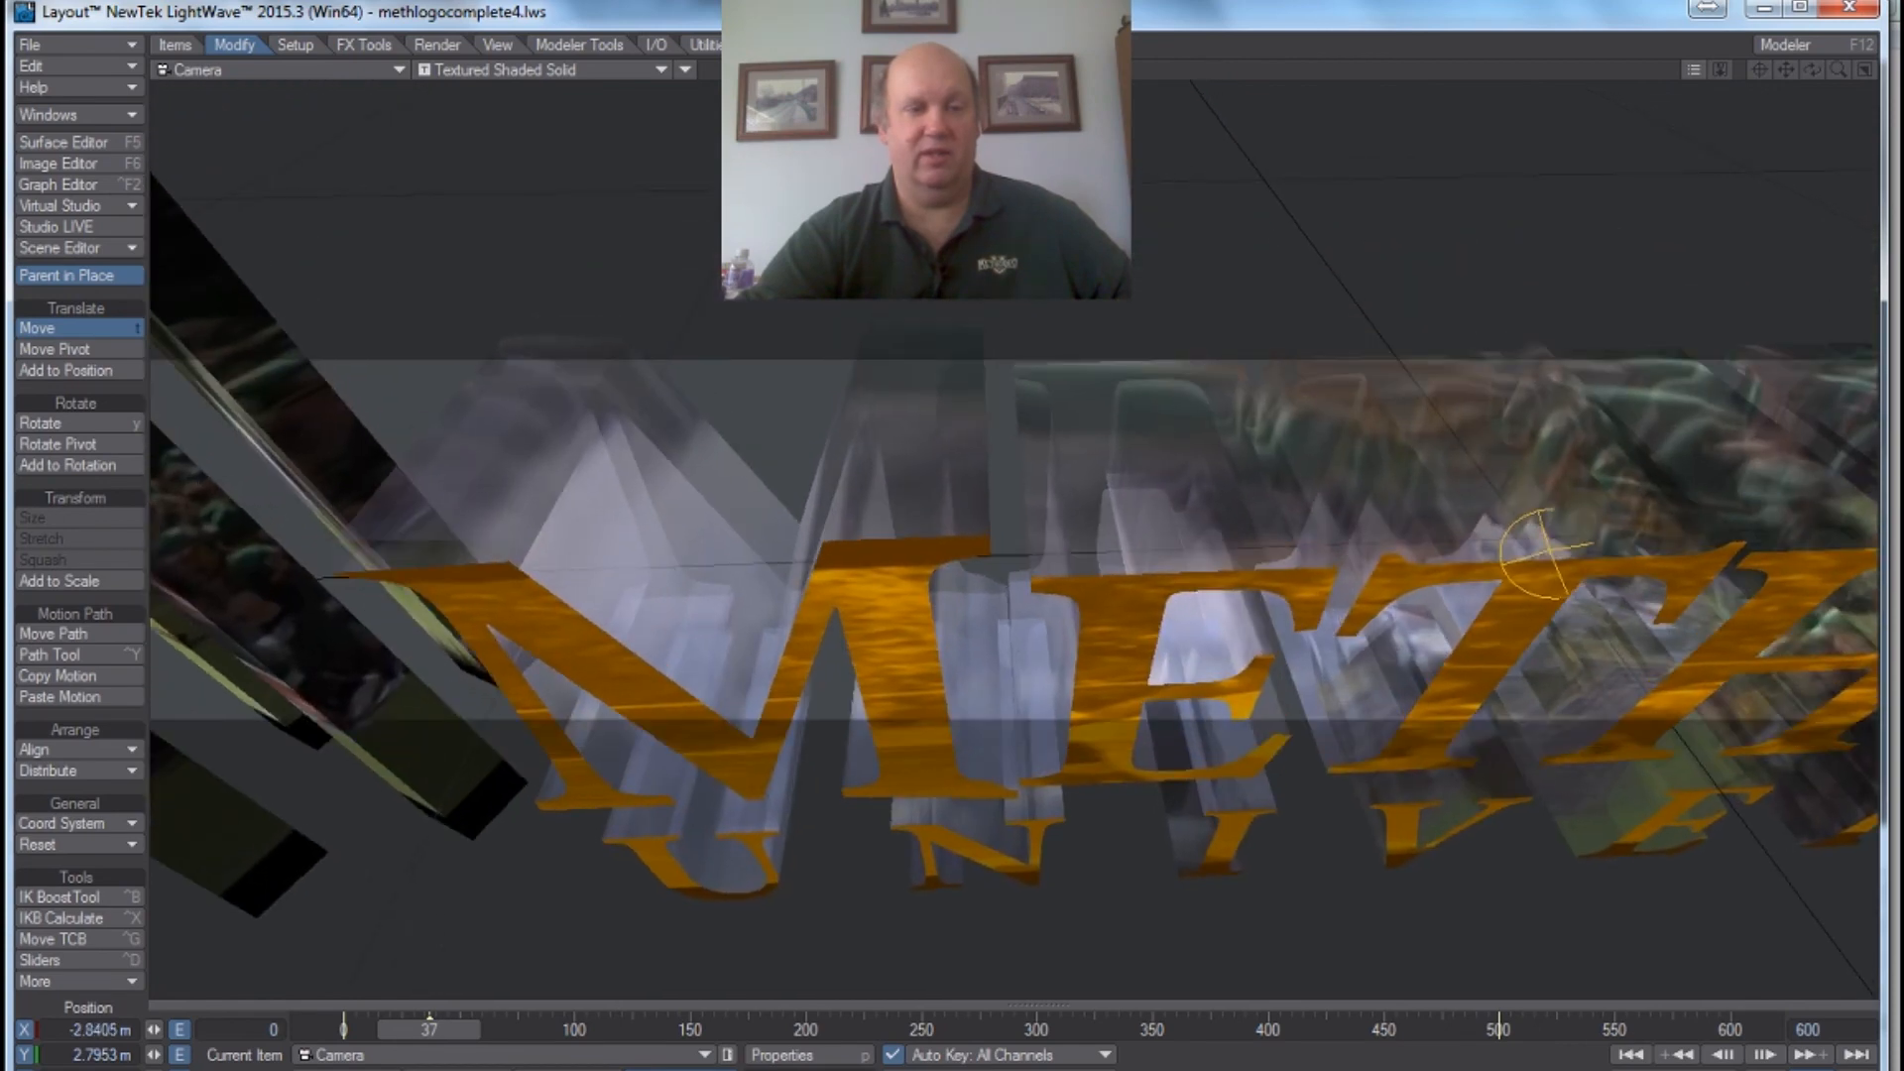
pyautogui.click(60, 421)
pyautogui.moveTo(315, 500); pyautogui.dragTo(263, 475)
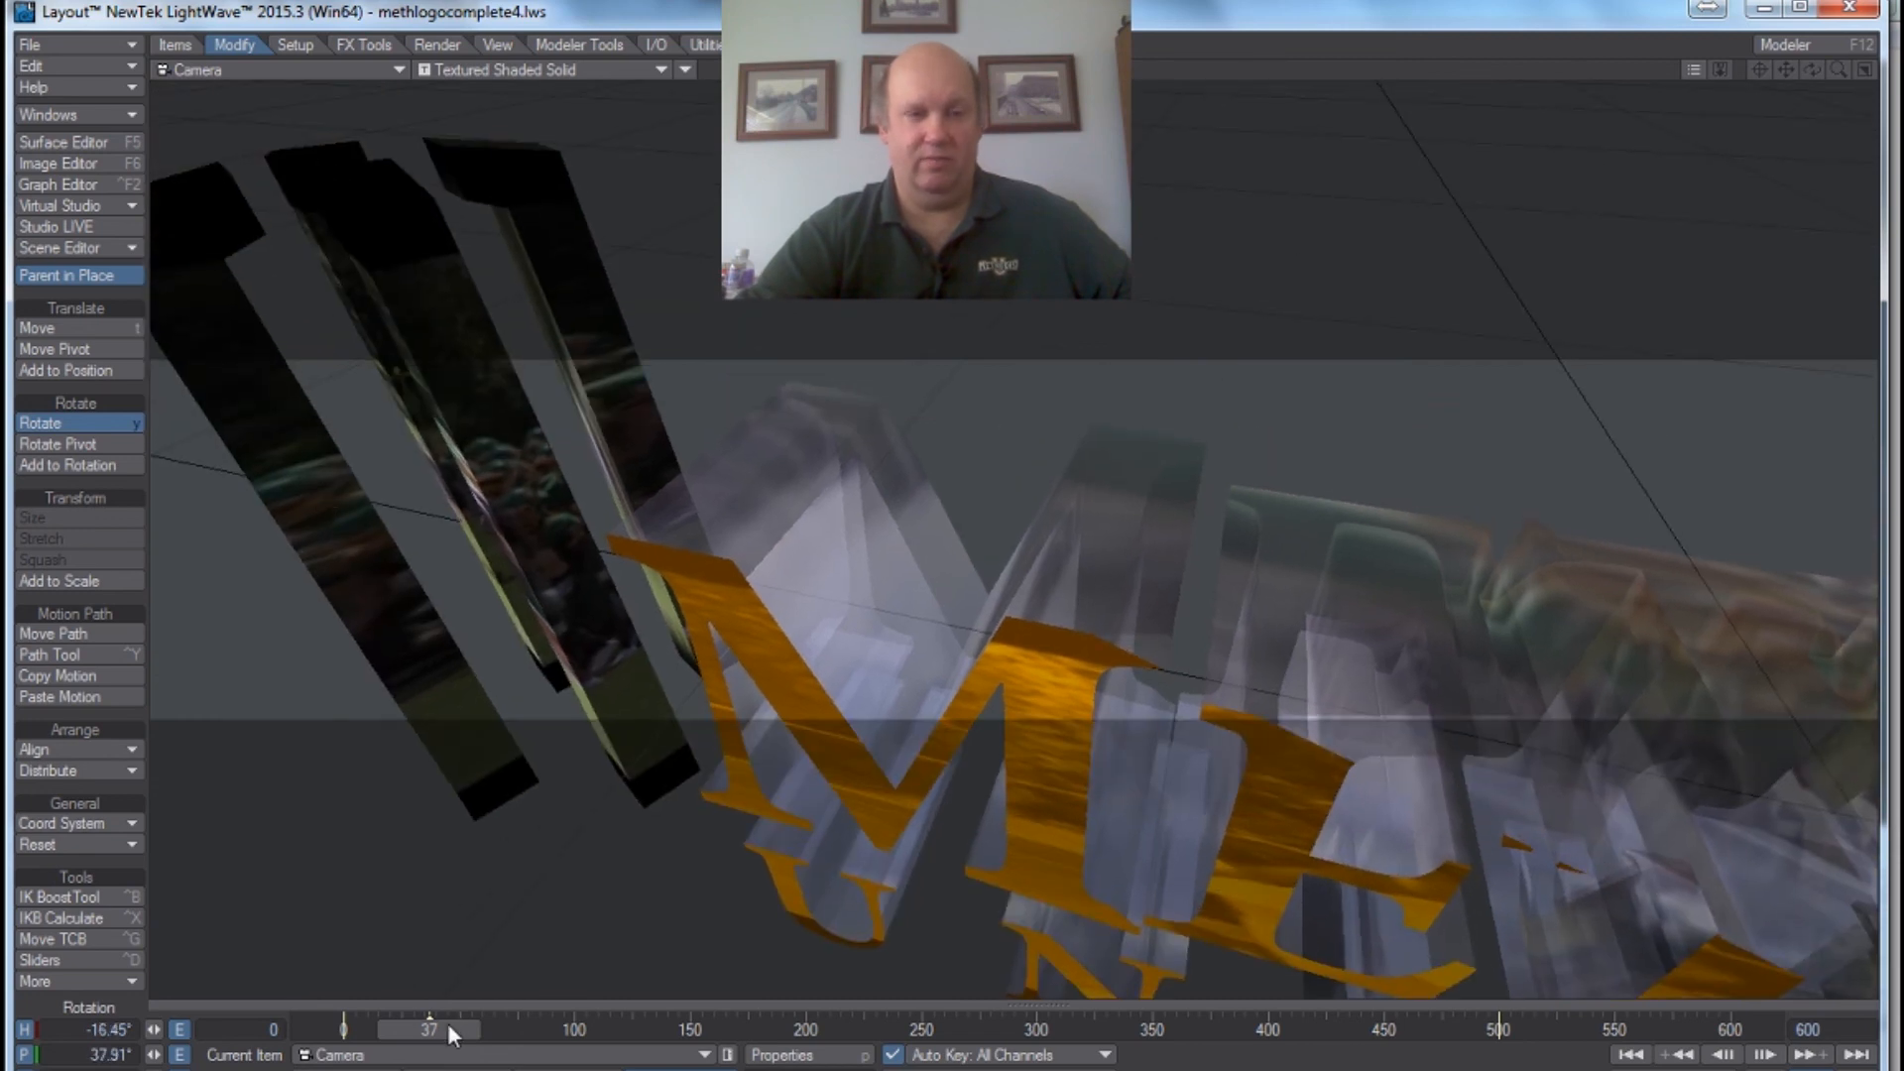
# Step: At frame 140, level the camera's pitch and move it in to about X -2.51 m and Y 2.03 m
pyautogui.moveTo(448, 1021); pyautogui.dragTo(521, 1030)
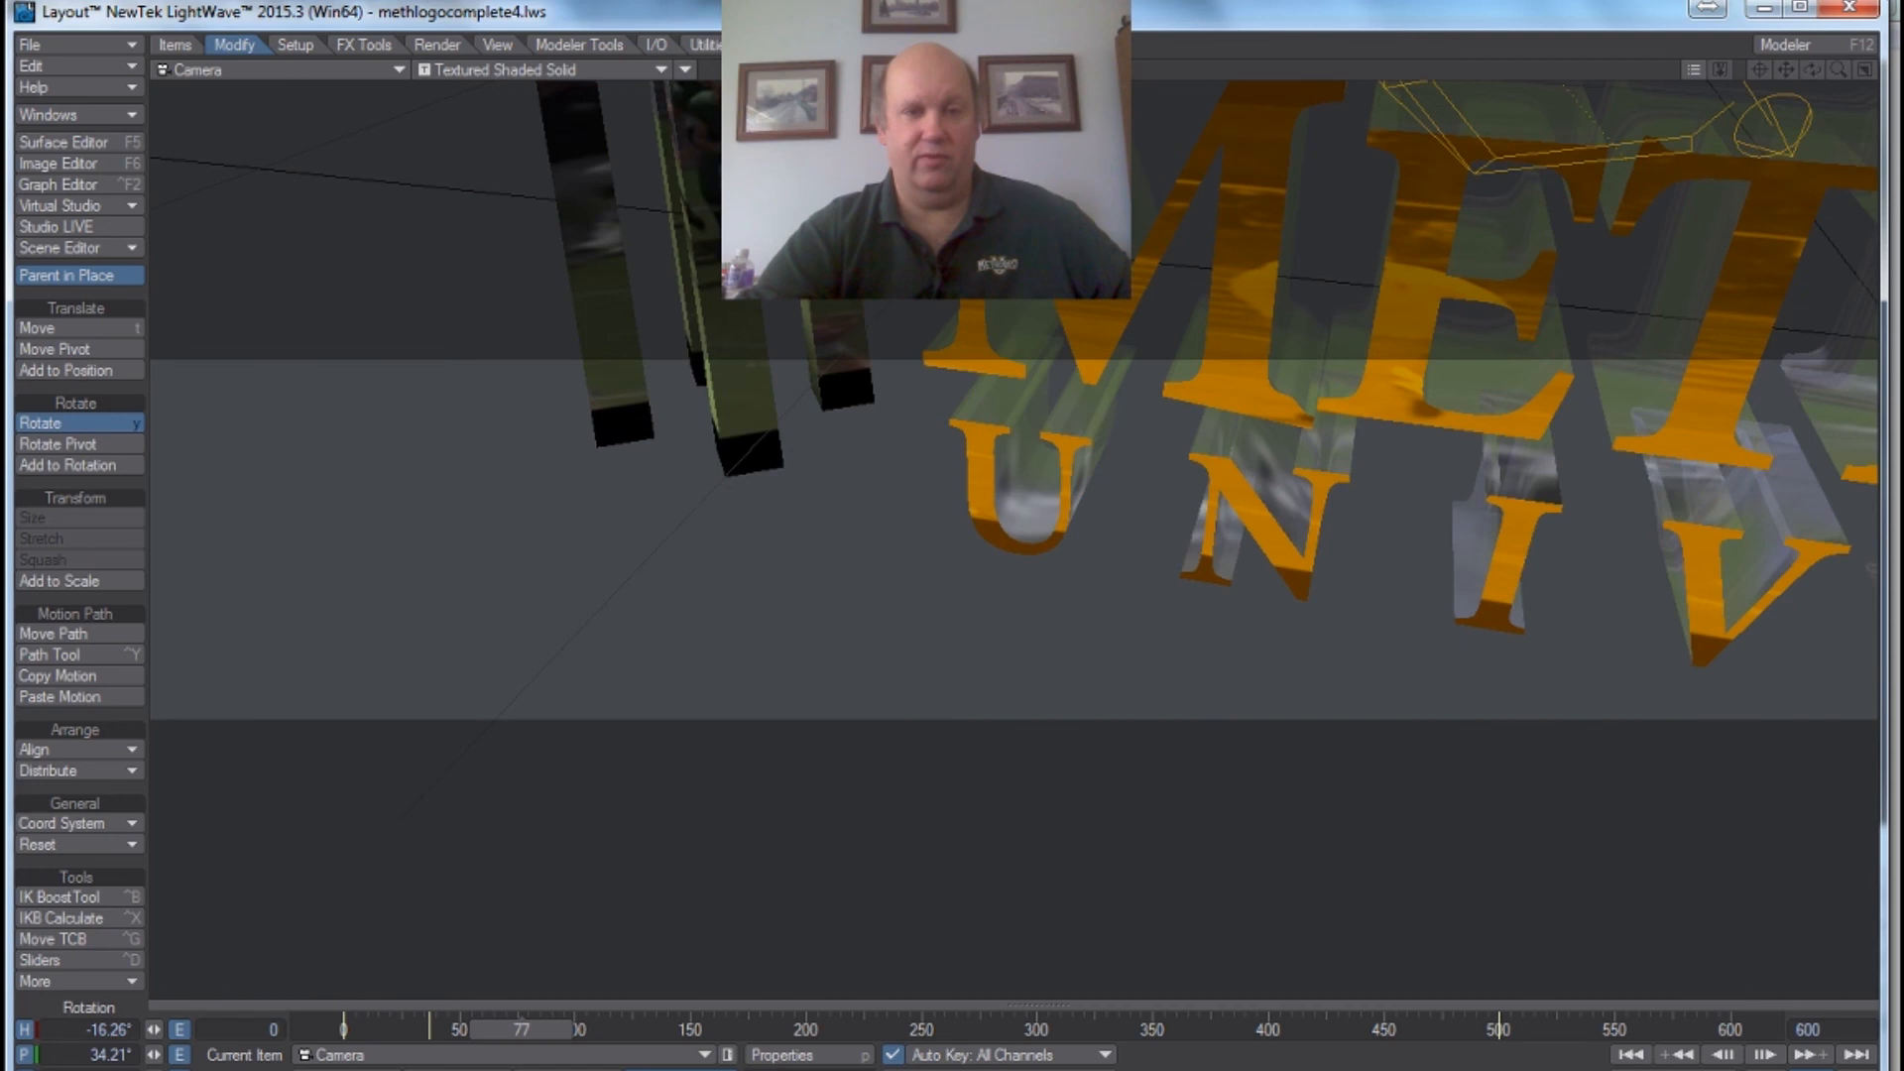
pyautogui.moveTo(521, 1030); pyautogui.dragTo(668, 1029)
pyautogui.moveTo(635, 555); pyautogui.dragTo(634, 537)
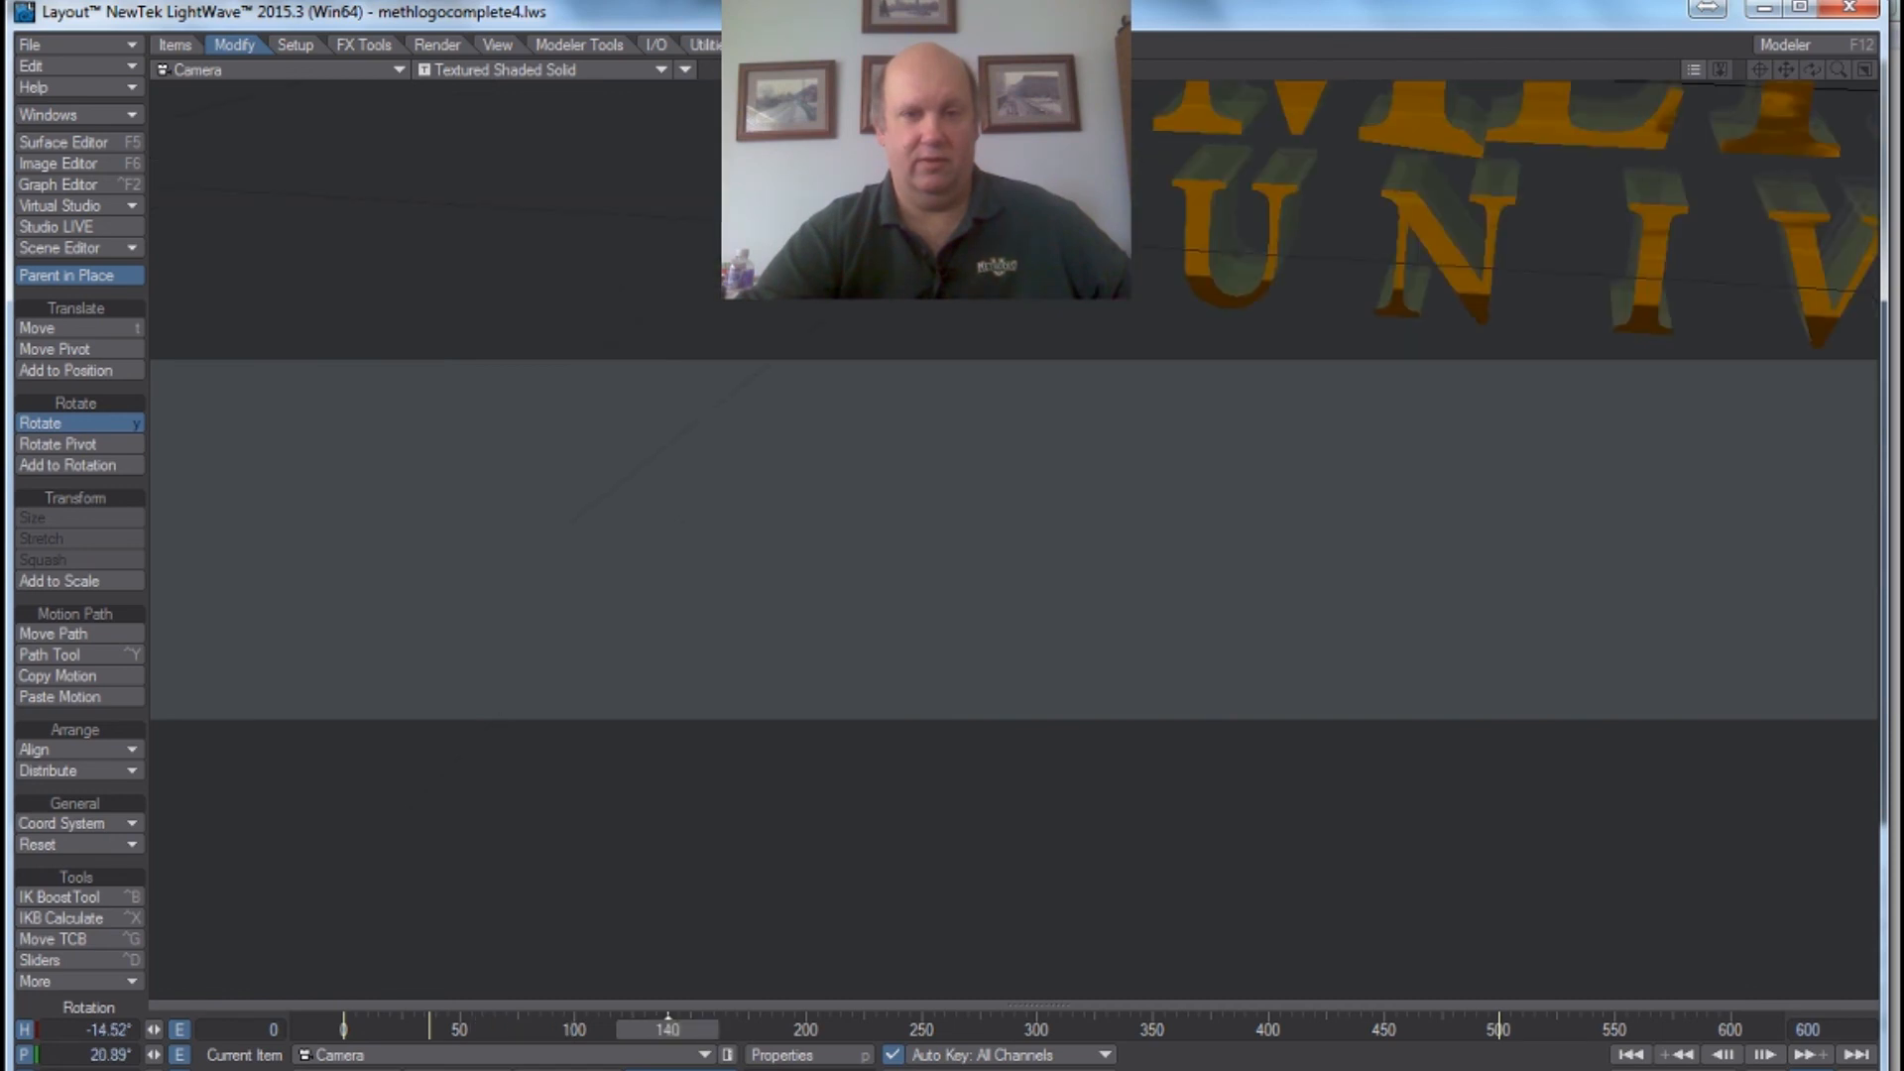
pyautogui.click(90, 328)
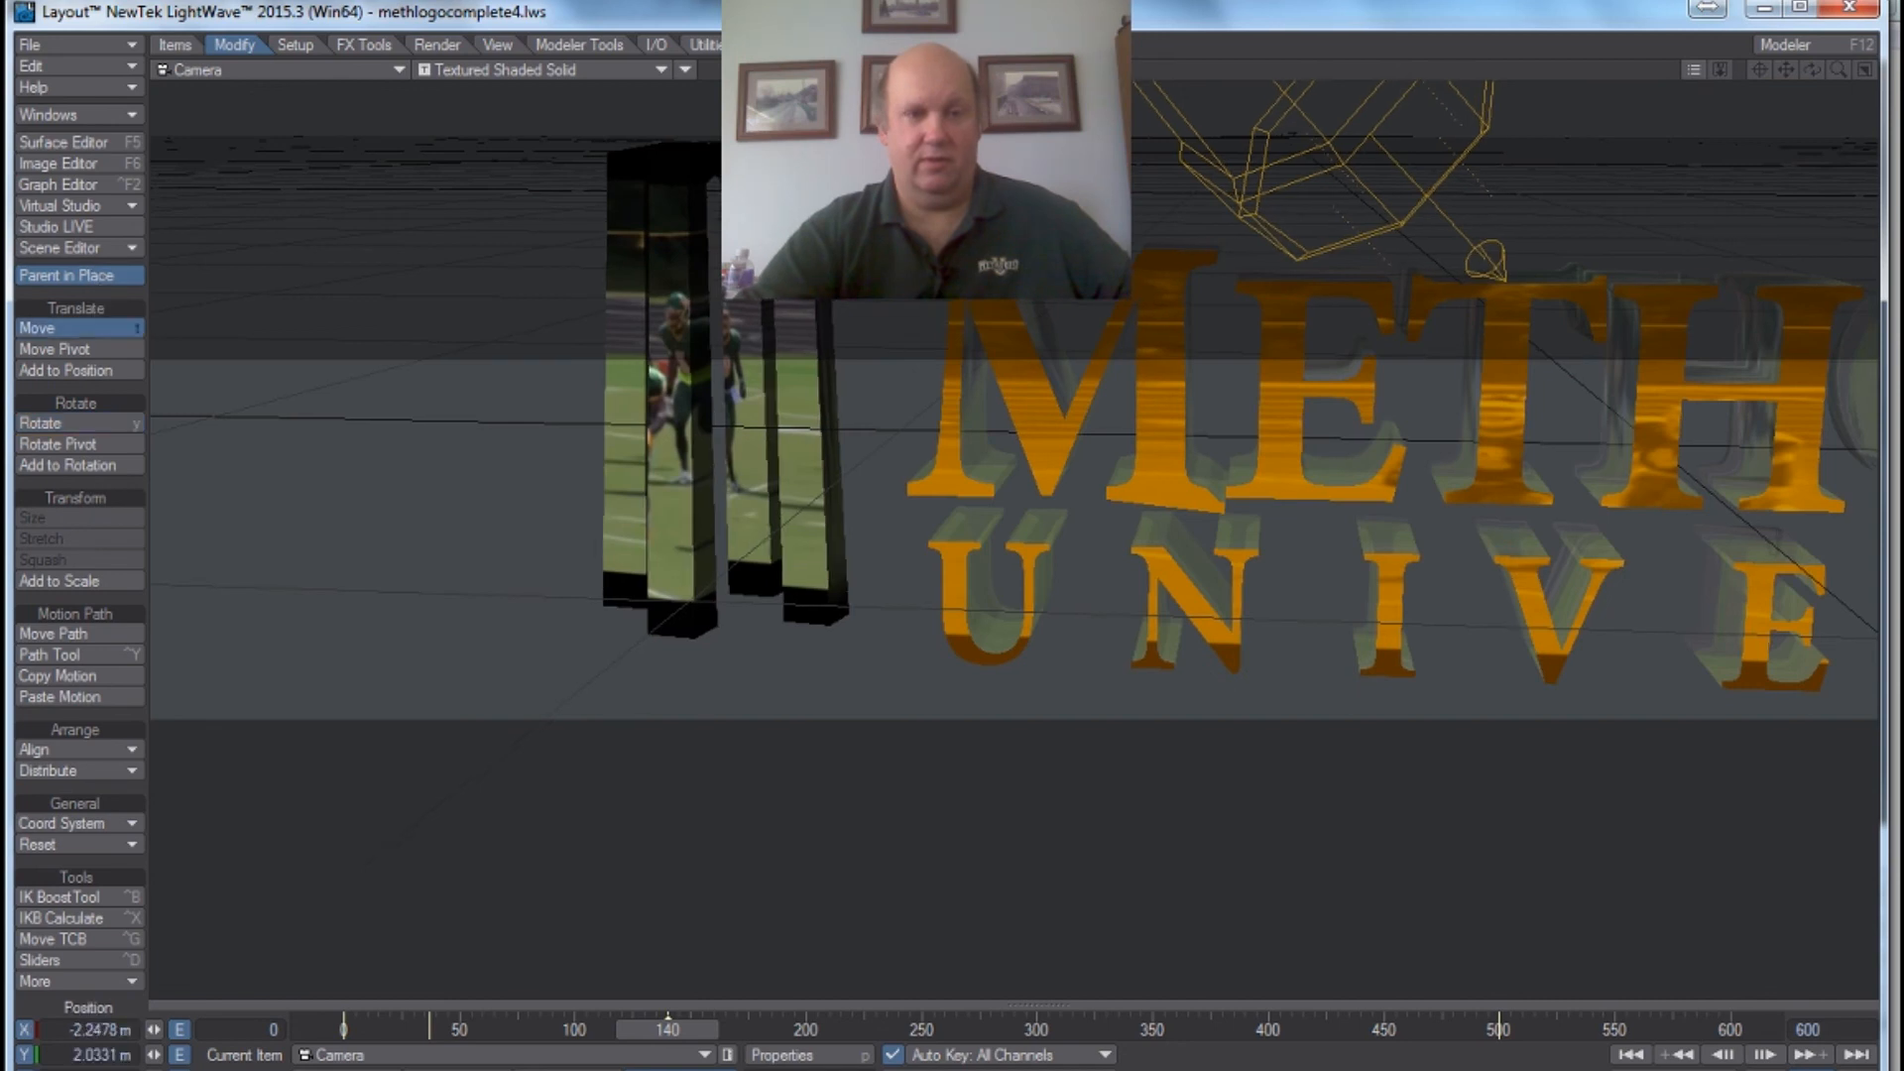
pyautogui.moveTo(635, 555); pyautogui.dragTo(625, 464)
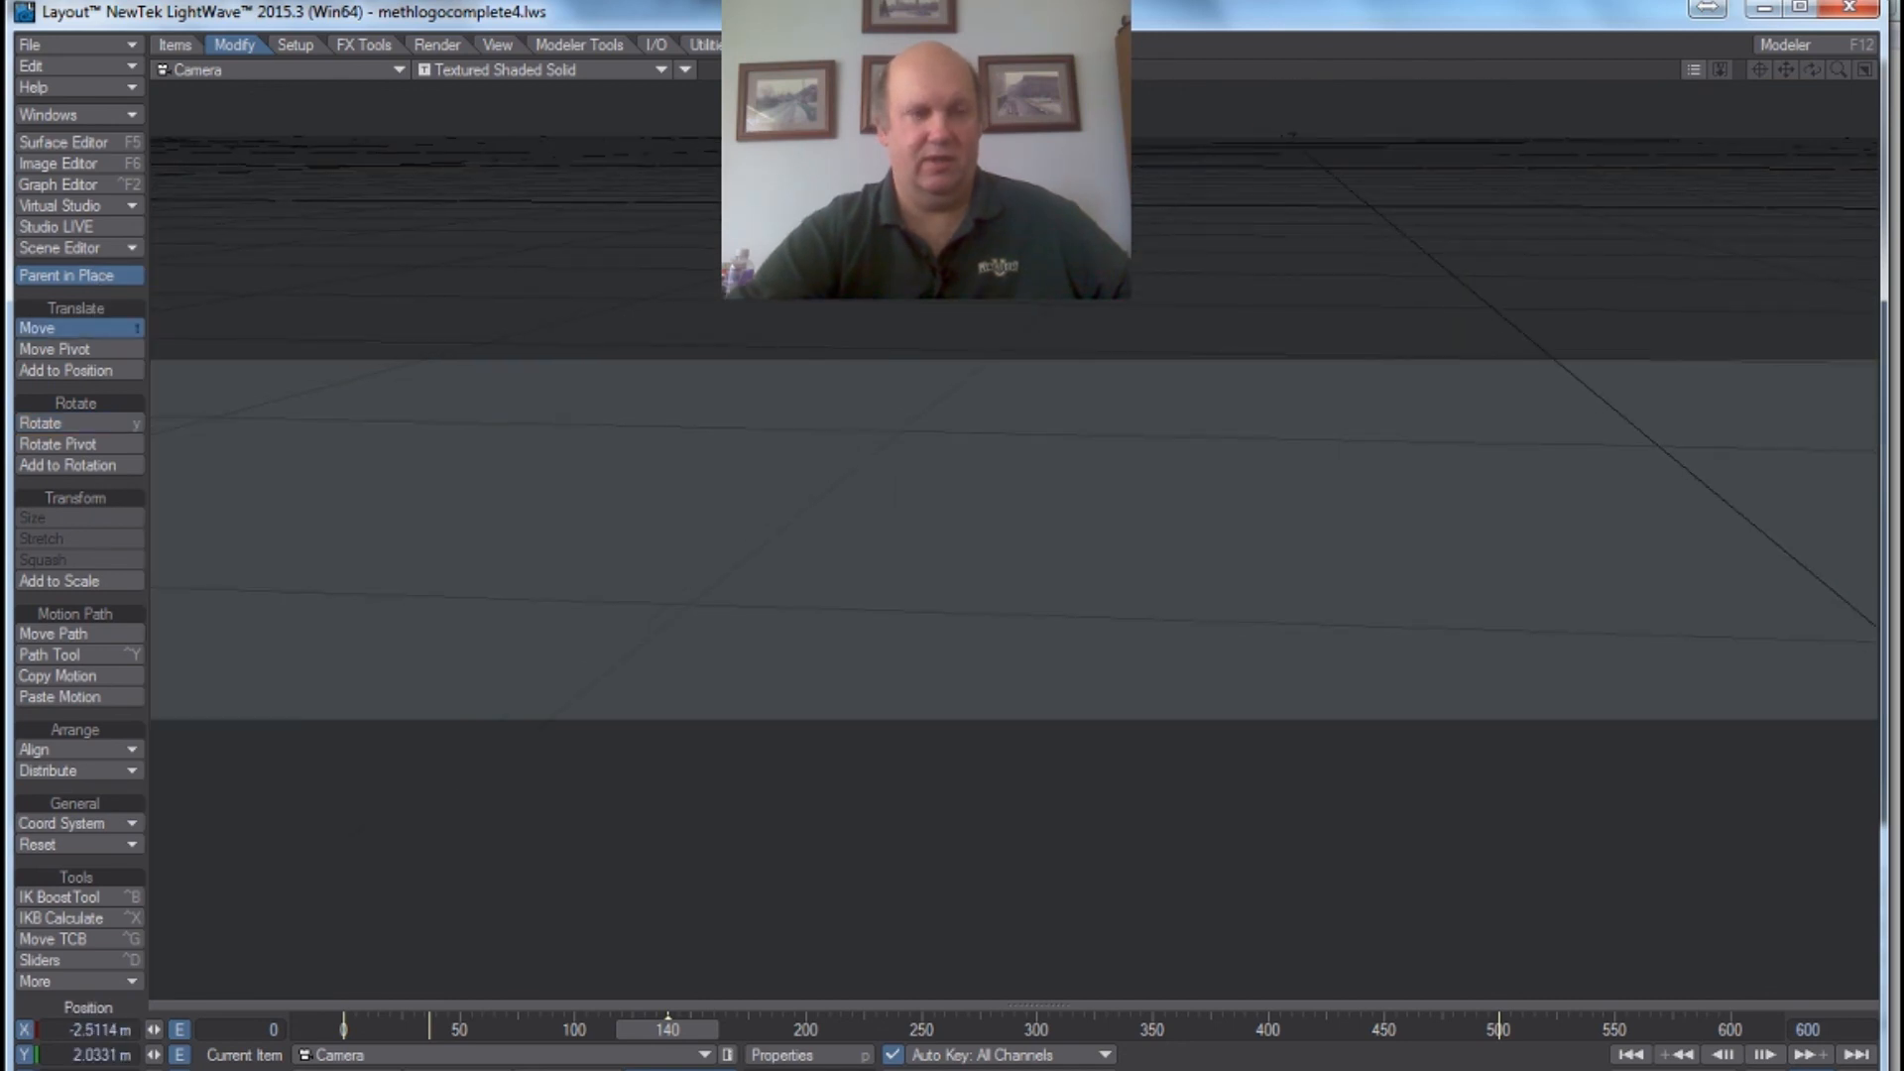
# Step: Keep rotating and moving the camera at frame 140 until it faces the logo's pillars from behind the lettering
pyautogui.click(68, 426)
pyautogui.moveTo(204, 552); pyautogui.dragTo(519, 659)
pyautogui.click(63, 331)
pyautogui.moveTo(397, 556); pyautogui.dragTo(596, 647)
pyautogui.moveTo(220, 368); pyautogui.dragTo(873, 671)
pyautogui.click(39, 422)
pyautogui.moveTo(307, 500); pyautogui.dragTo(198, 505)
pyautogui.moveTo(343, 386); pyautogui.dragTo(268, 434)
pyautogui.click(51, 331)
pyautogui.moveTo(648, 542); pyautogui.dragTo(727, 716)
# Step: At frame 201, turn the camera around the logo to about heading -285° and pitch 6.8°
pyautogui.click(705, 999)
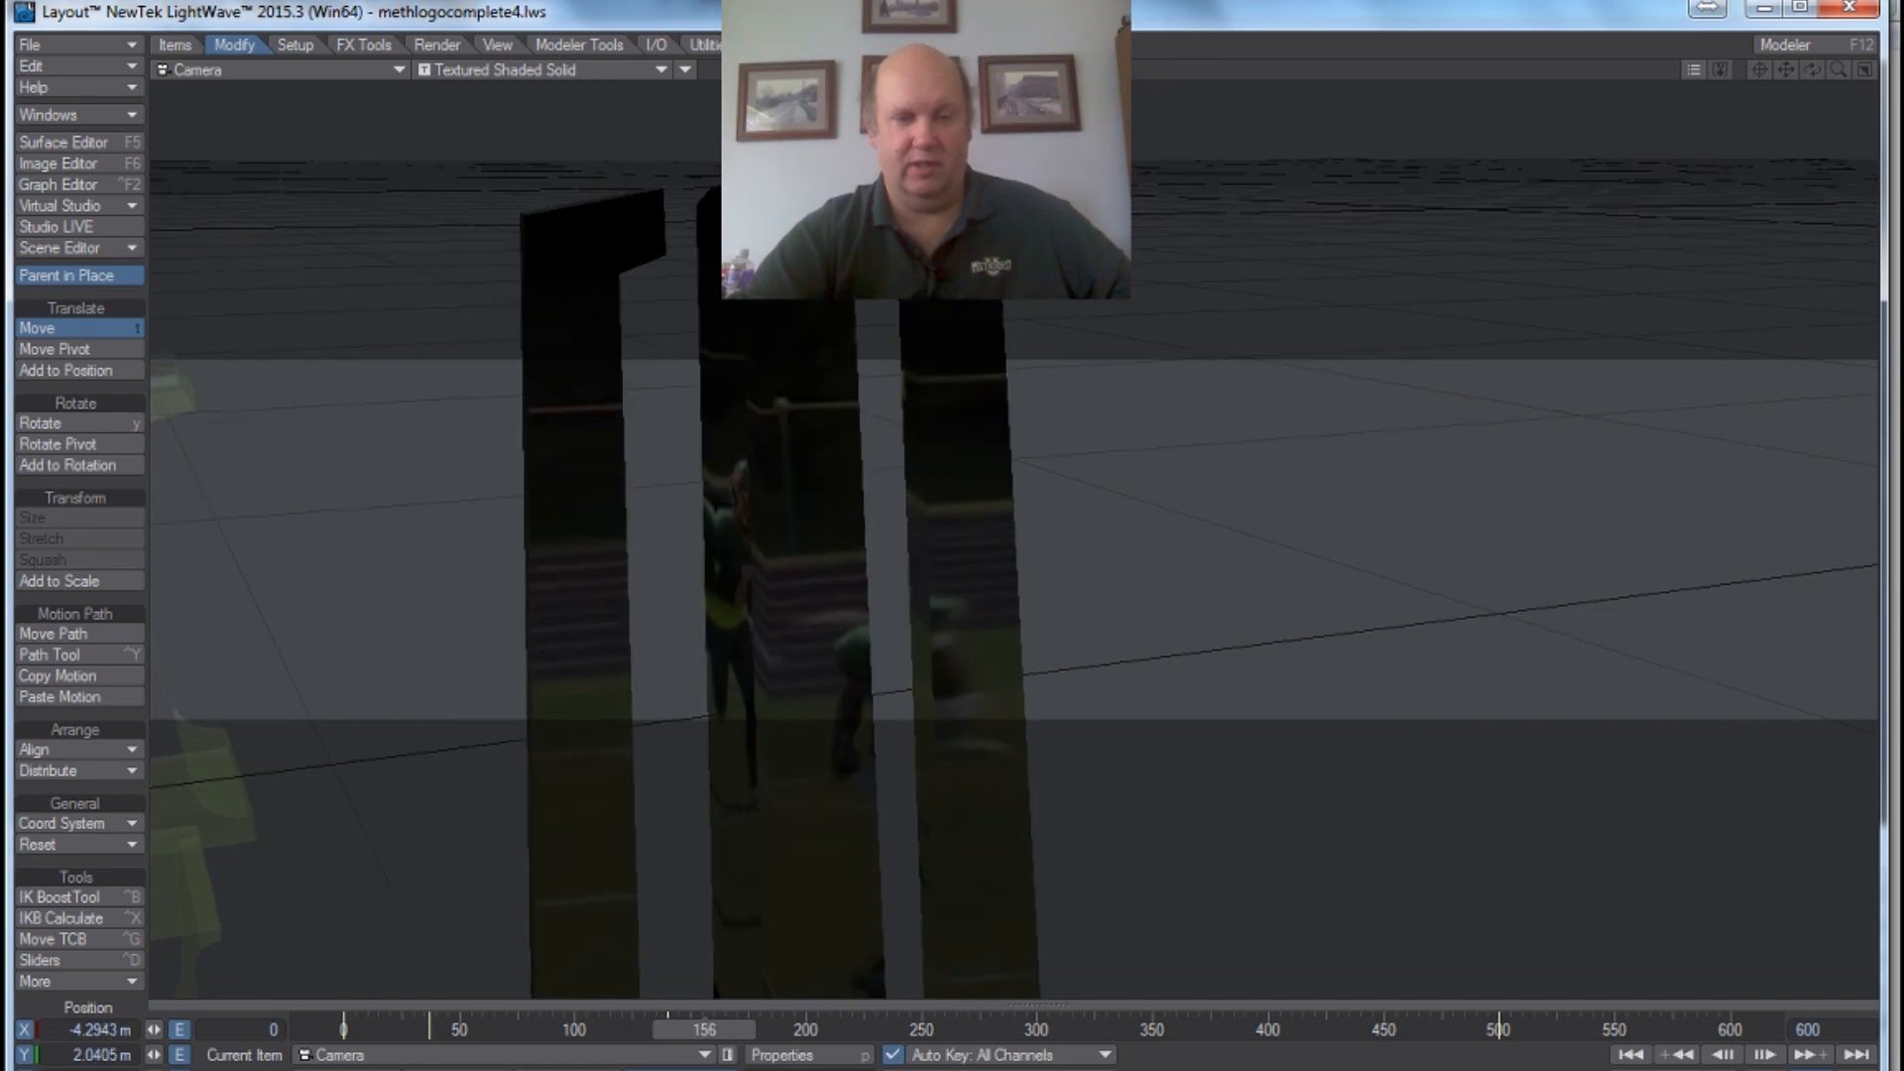
pyautogui.moveTo(705, 1030); pyautogui.dragTo(808, 1029)
pyautogui.click(125, 427)
pyautogui.moveTo(694, 578); pyautogui.dragTo(1897, 574)
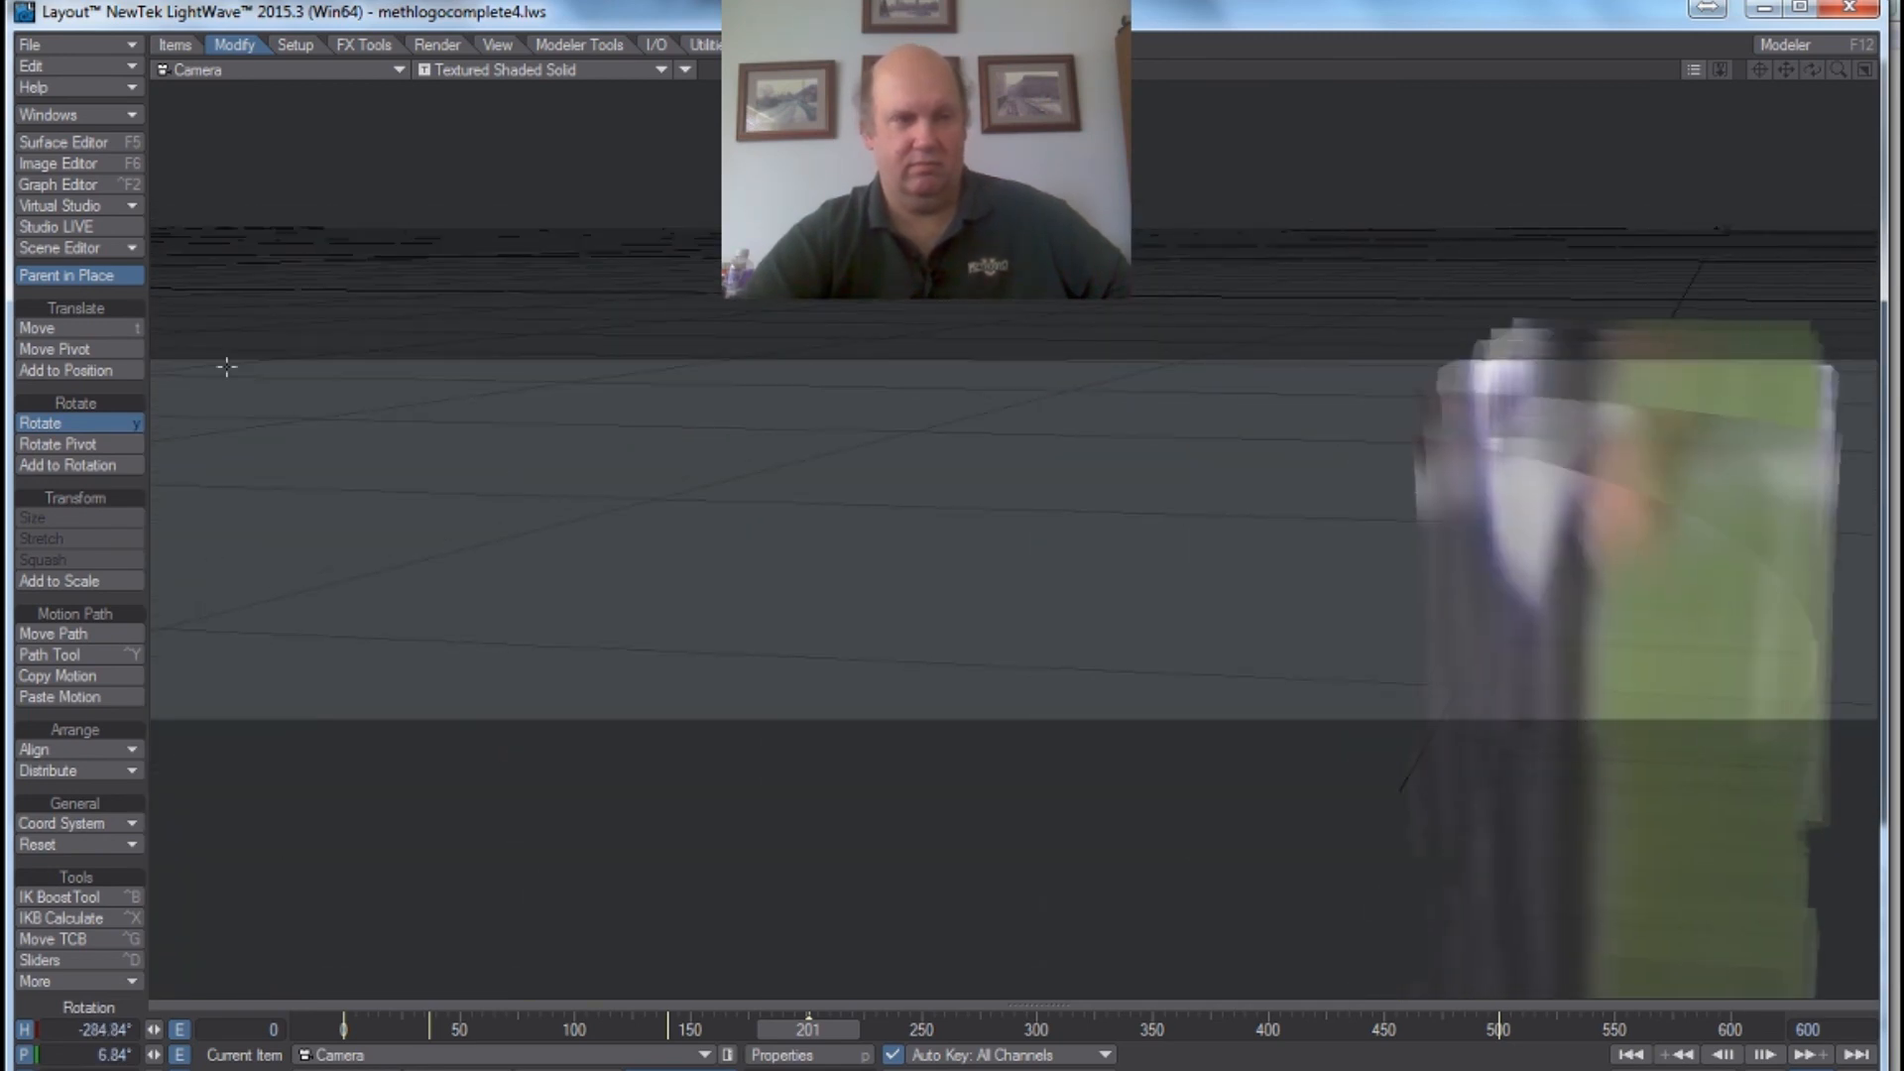
# Step: Move the camera to about X -17.04 m and Y 1.58 m at frame 201, and to about X -15.95 m at frame 221
pyautogui.click(127, 329)
pyautogui.moveTo(635, 535); pyautogui.dragTo(377, 635)
pyautogui.moveTo(595, 327); pyautogui.dragTo(413, 311)
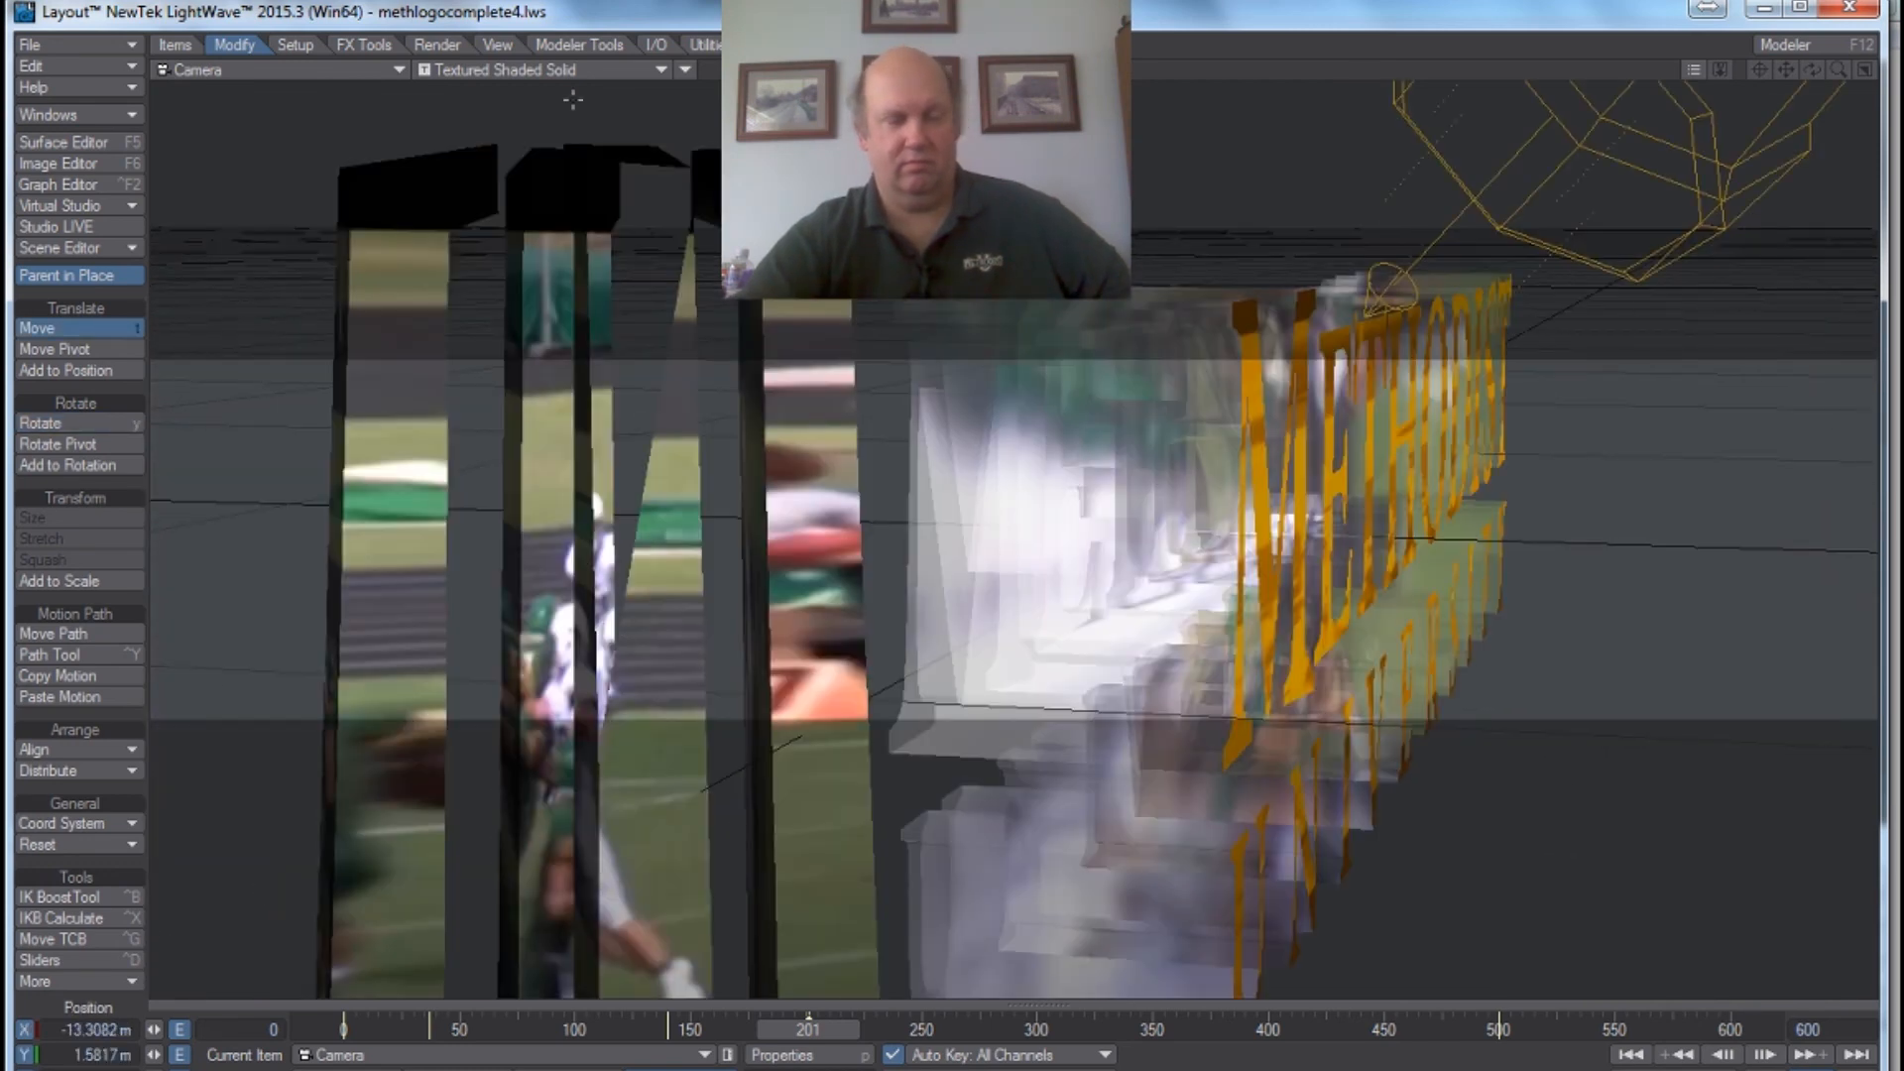
pyautogui.moveTo(574, 99); pyautogui.dragTo(427, 367)
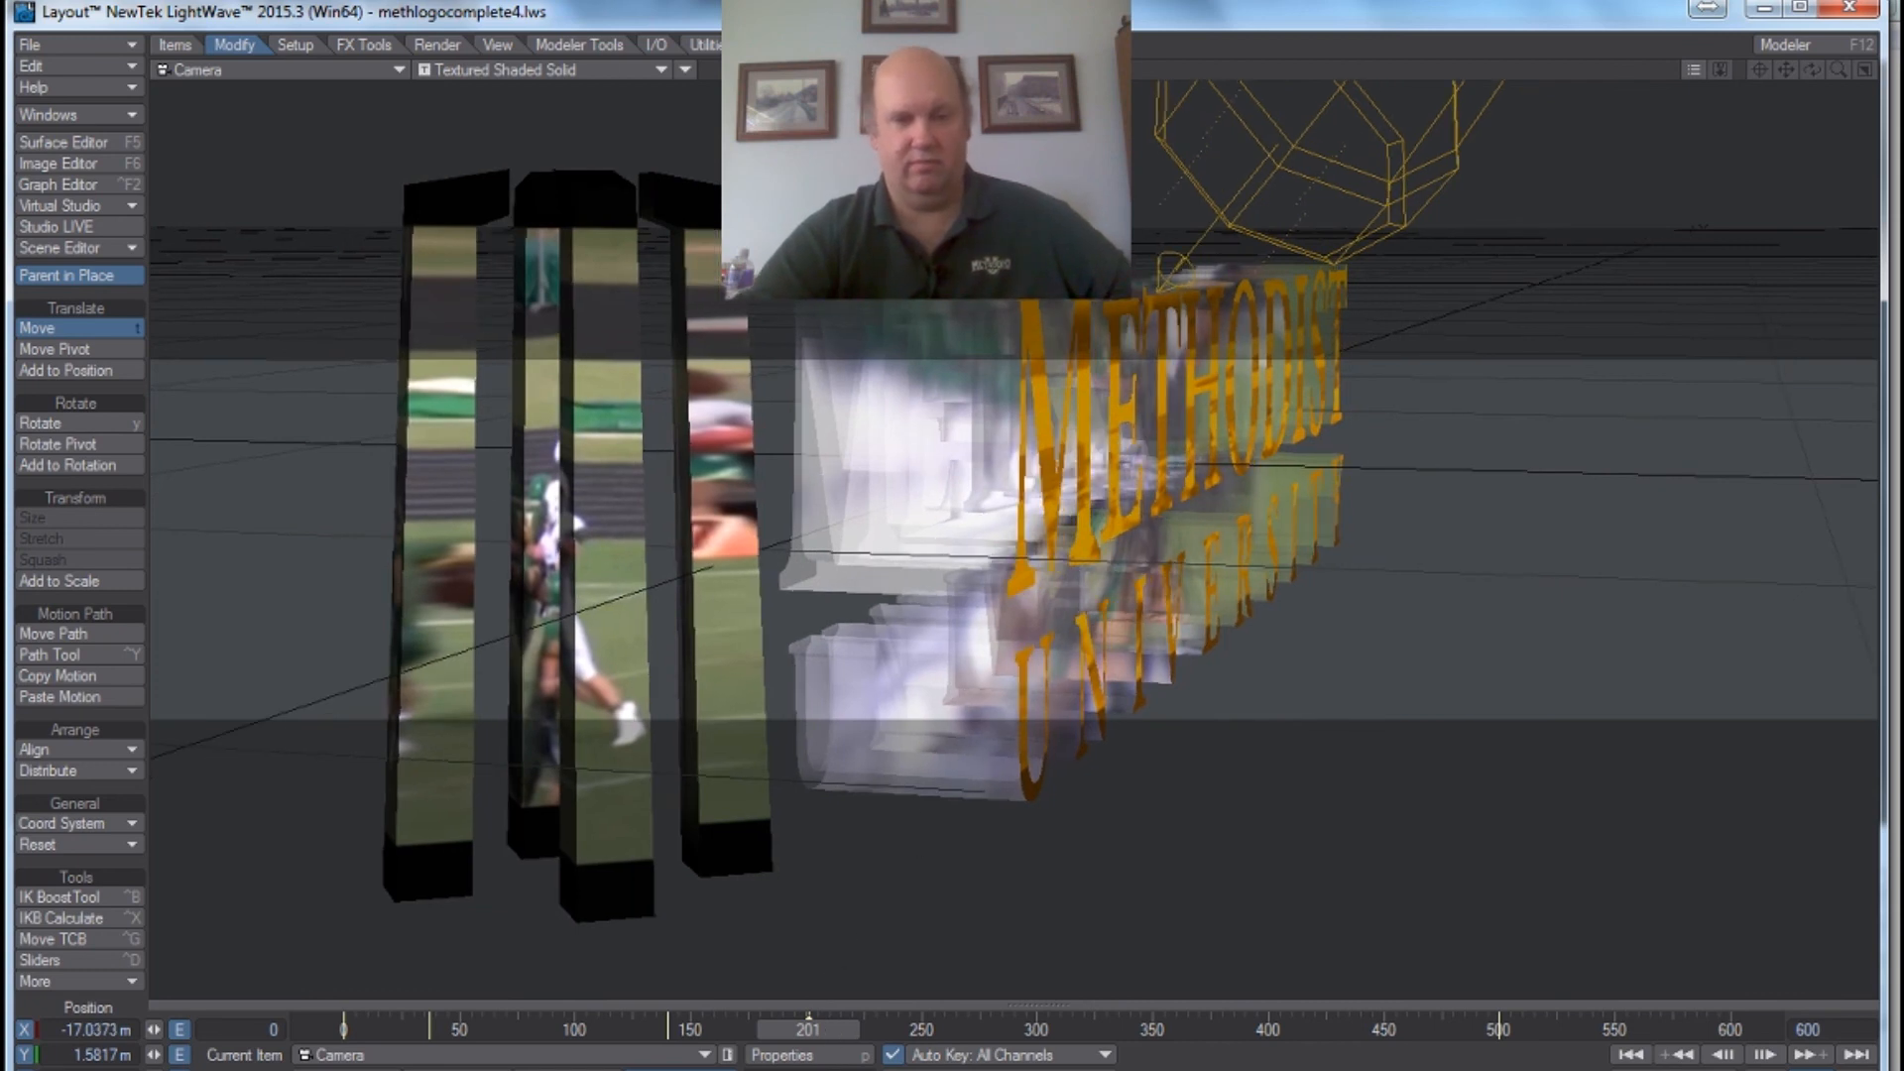
pyautogui.moveTo(811, 1030); pyautogui.dragTo(852, 1029)
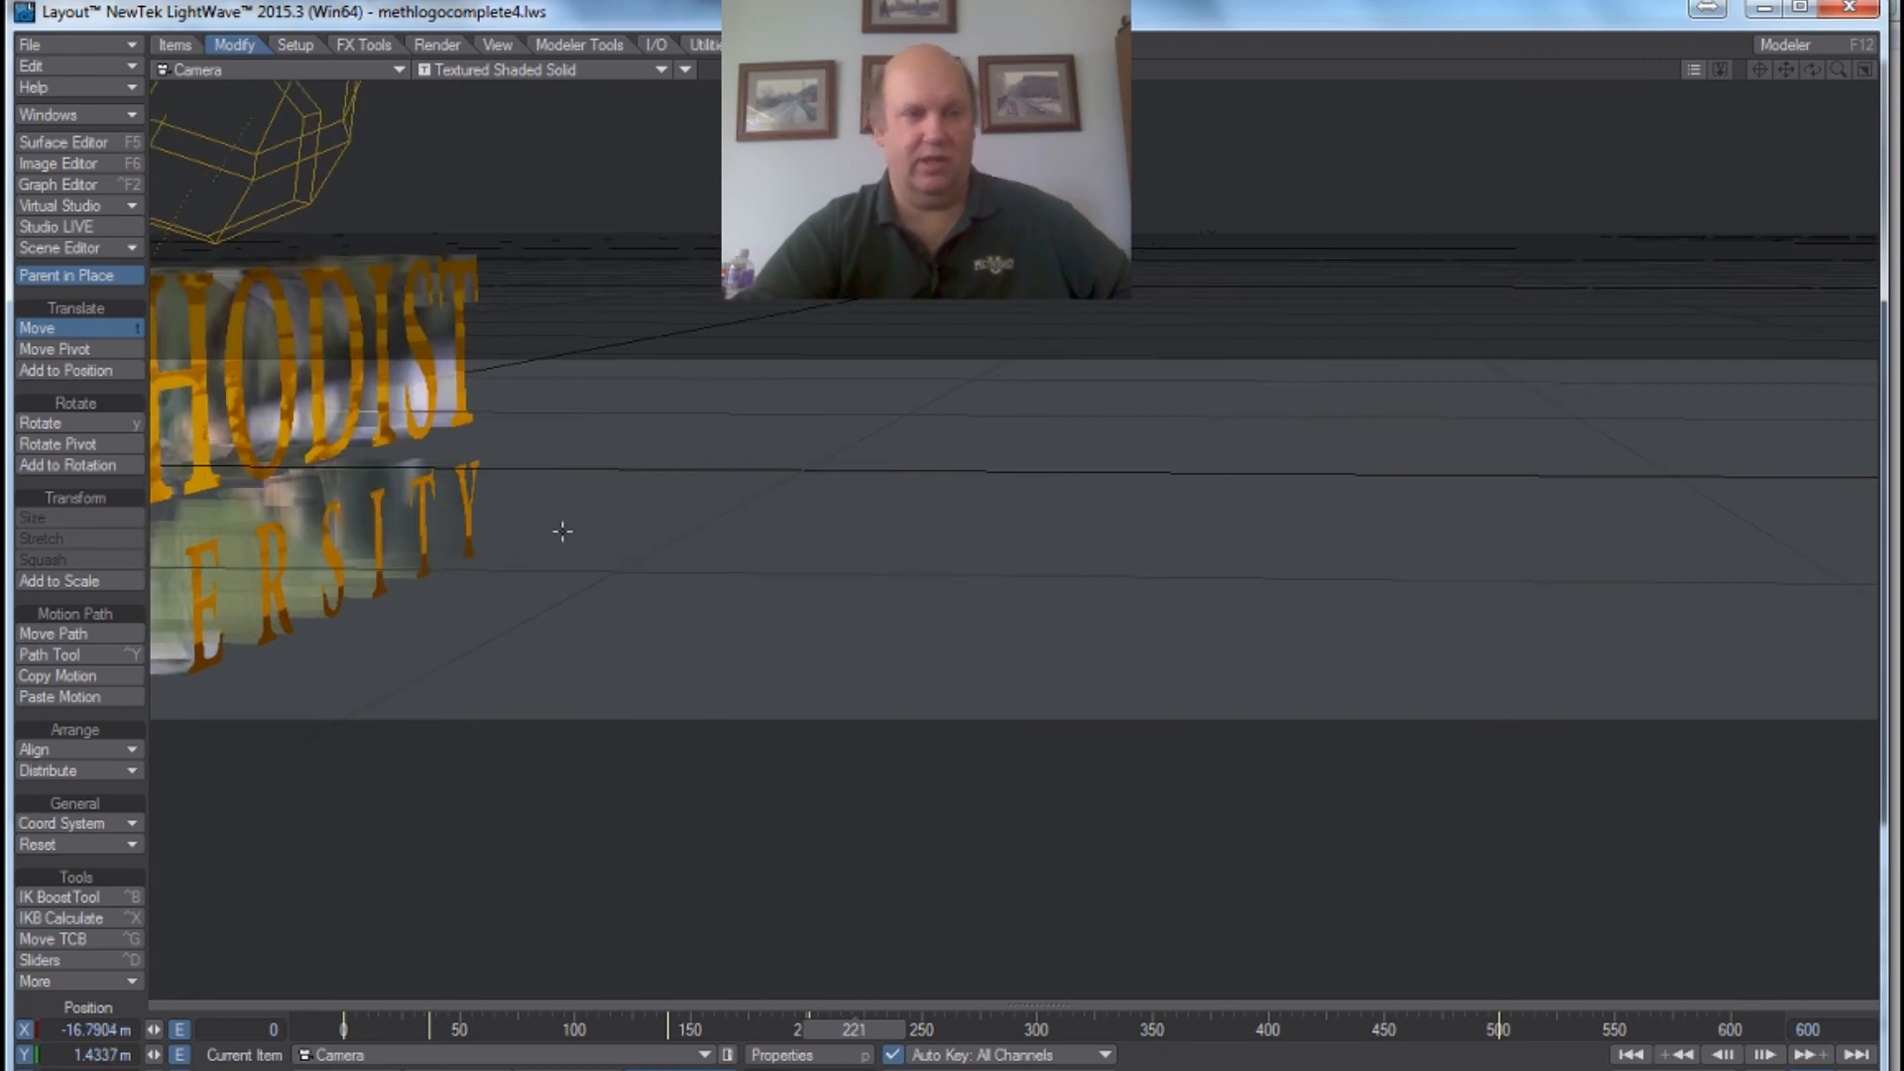
pyautogui.moveTo(1176, 633); pyautogui.dragTo(1300, 632)
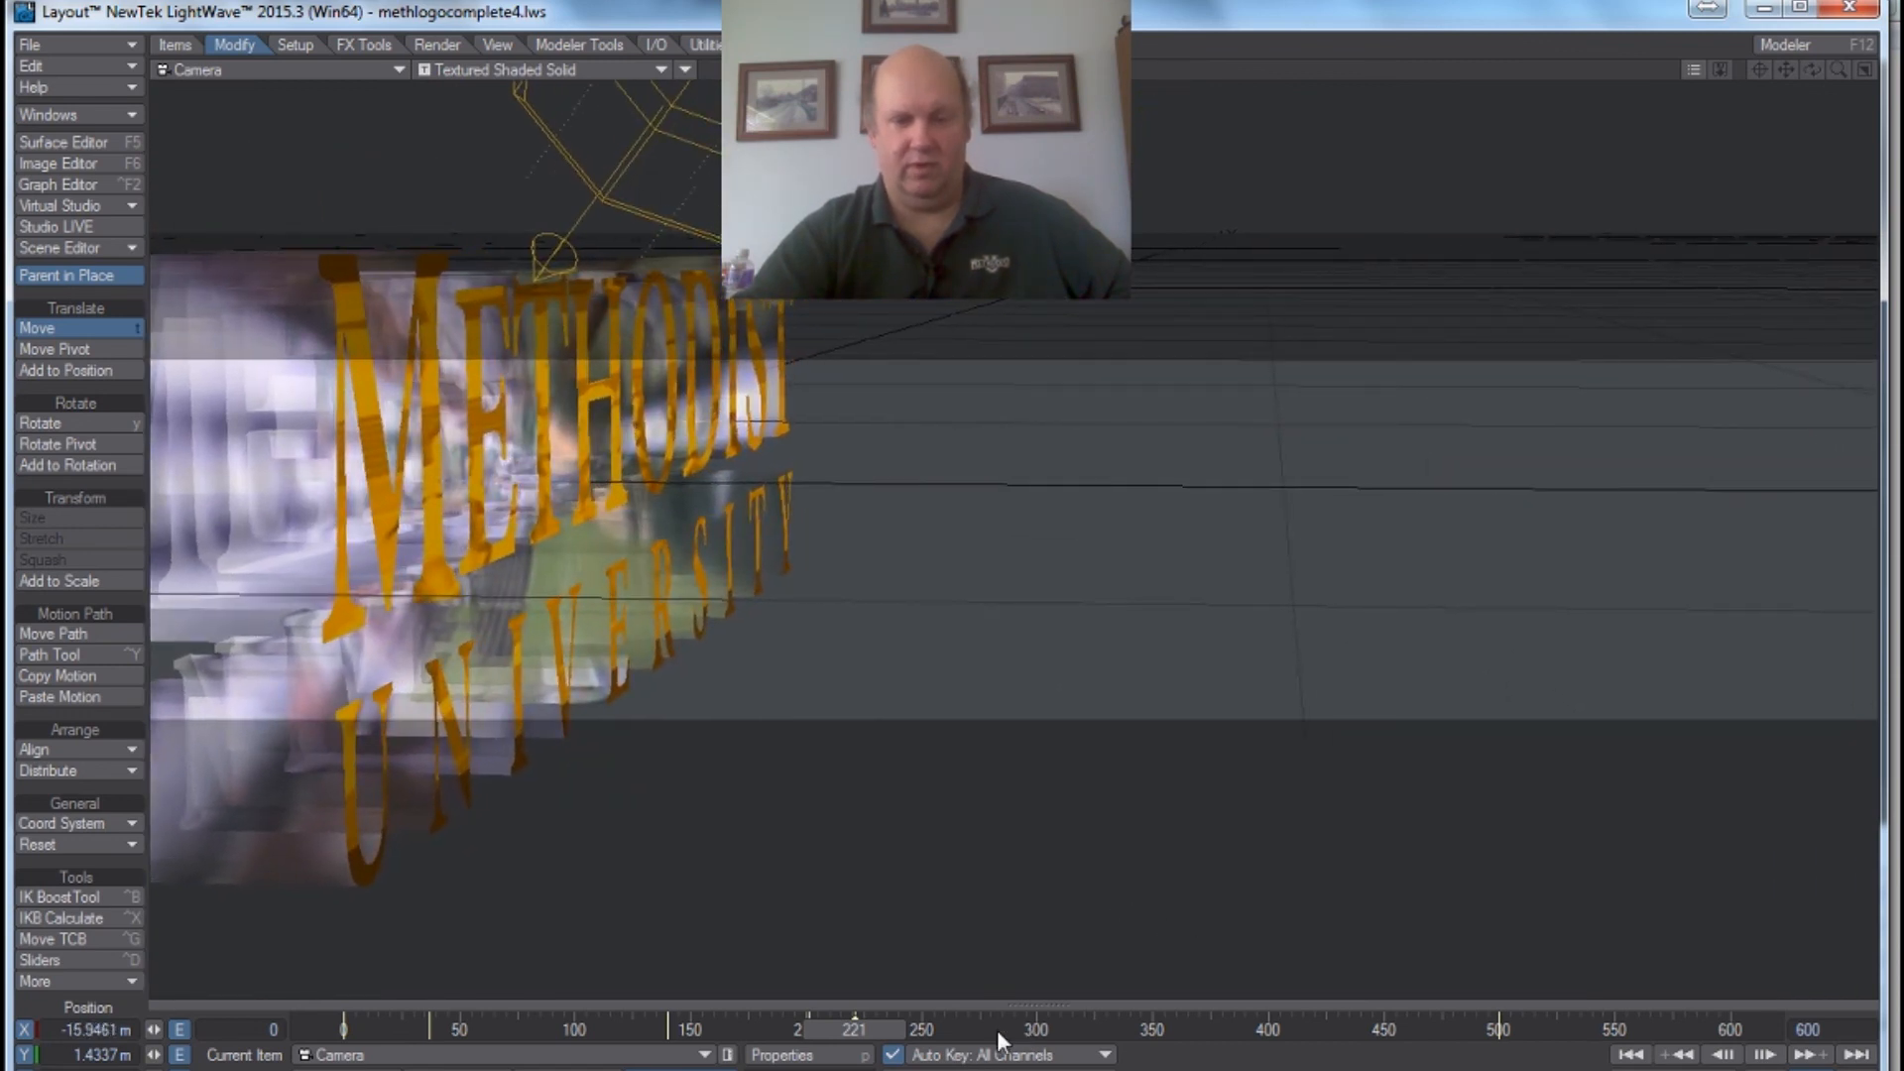
# Step: At frame 256, rotate the camera to about heading -297° and pitch 3.5°, and move it past the lettering to about X -691 mm
pyautogui.moveTo(812, 1038); pyautogui.dragTo(890, 1038)
pyautogui.press('y')
pyautogui.moveTo(321, 480); pyautogui.dragTo(231, 470)
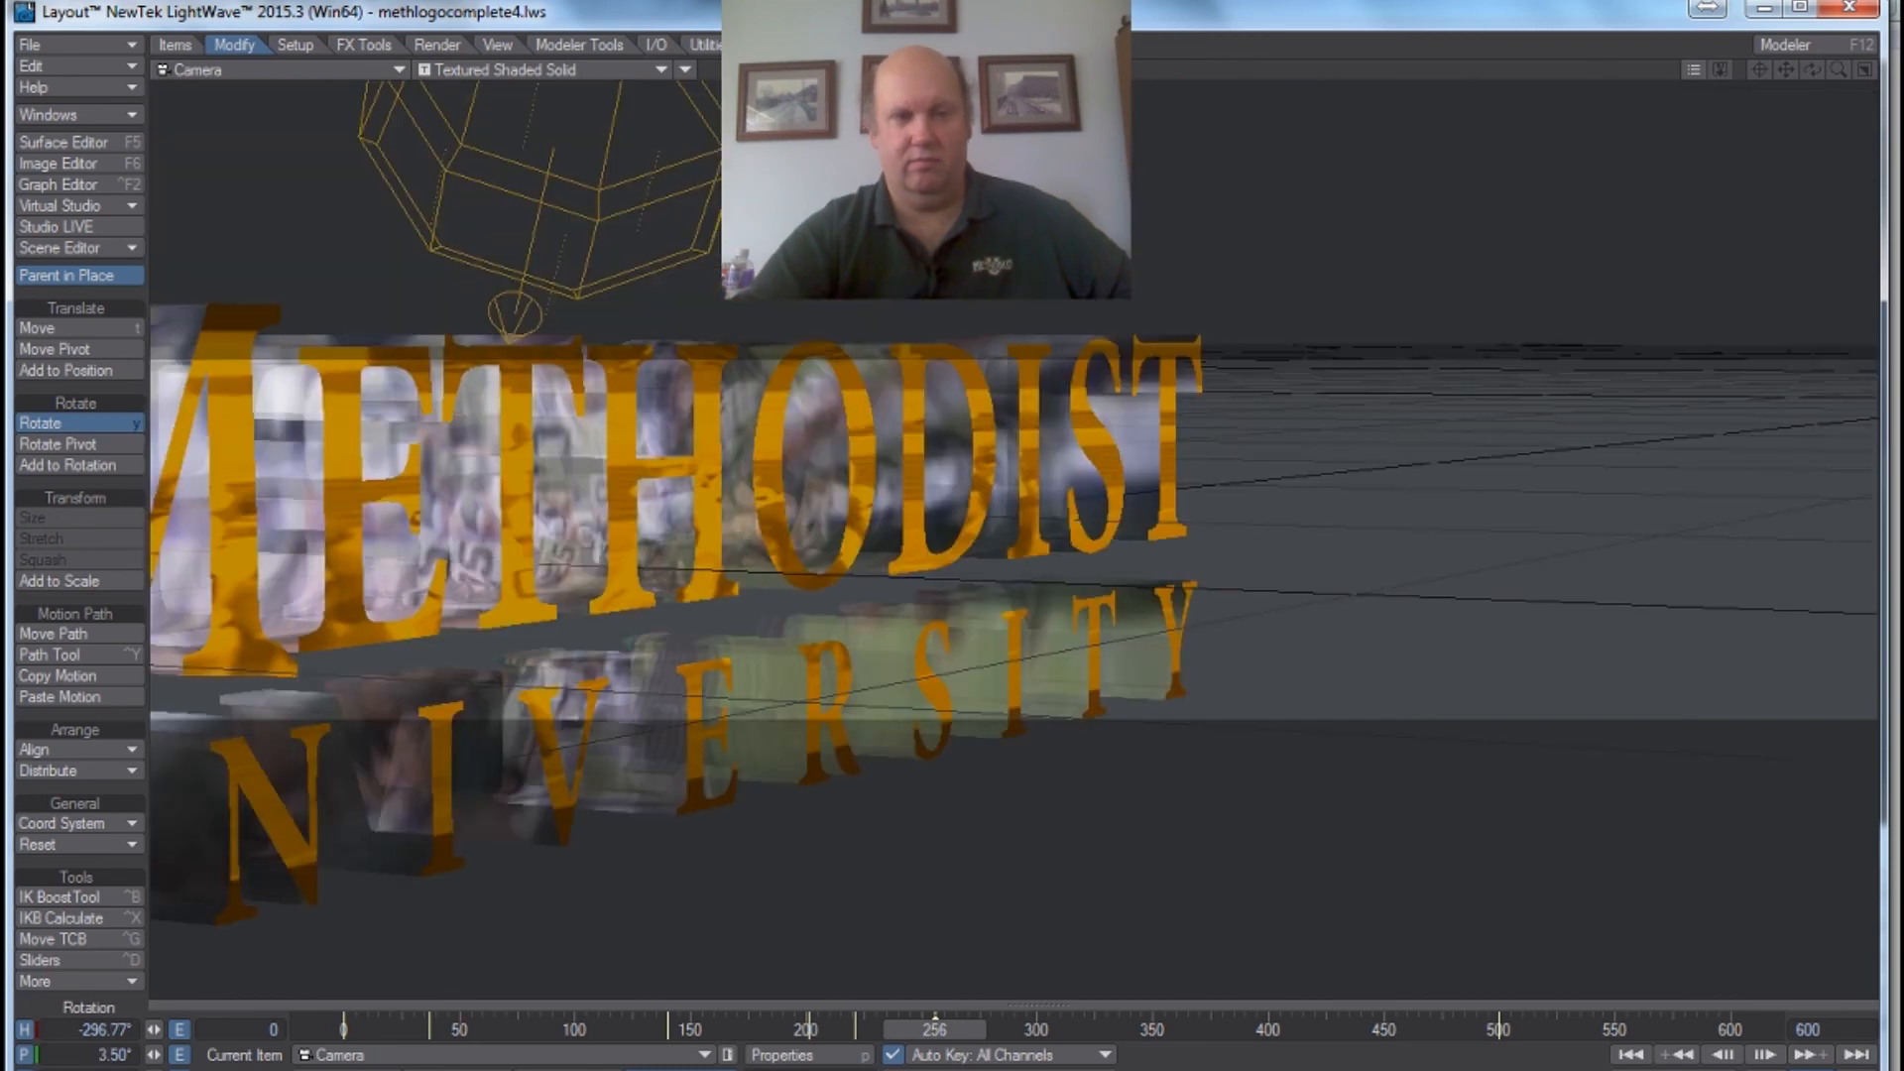
pyautogui.press('t')
pyautogui.moveTo(202, 410); pyautogui.dragTo(595, 527)
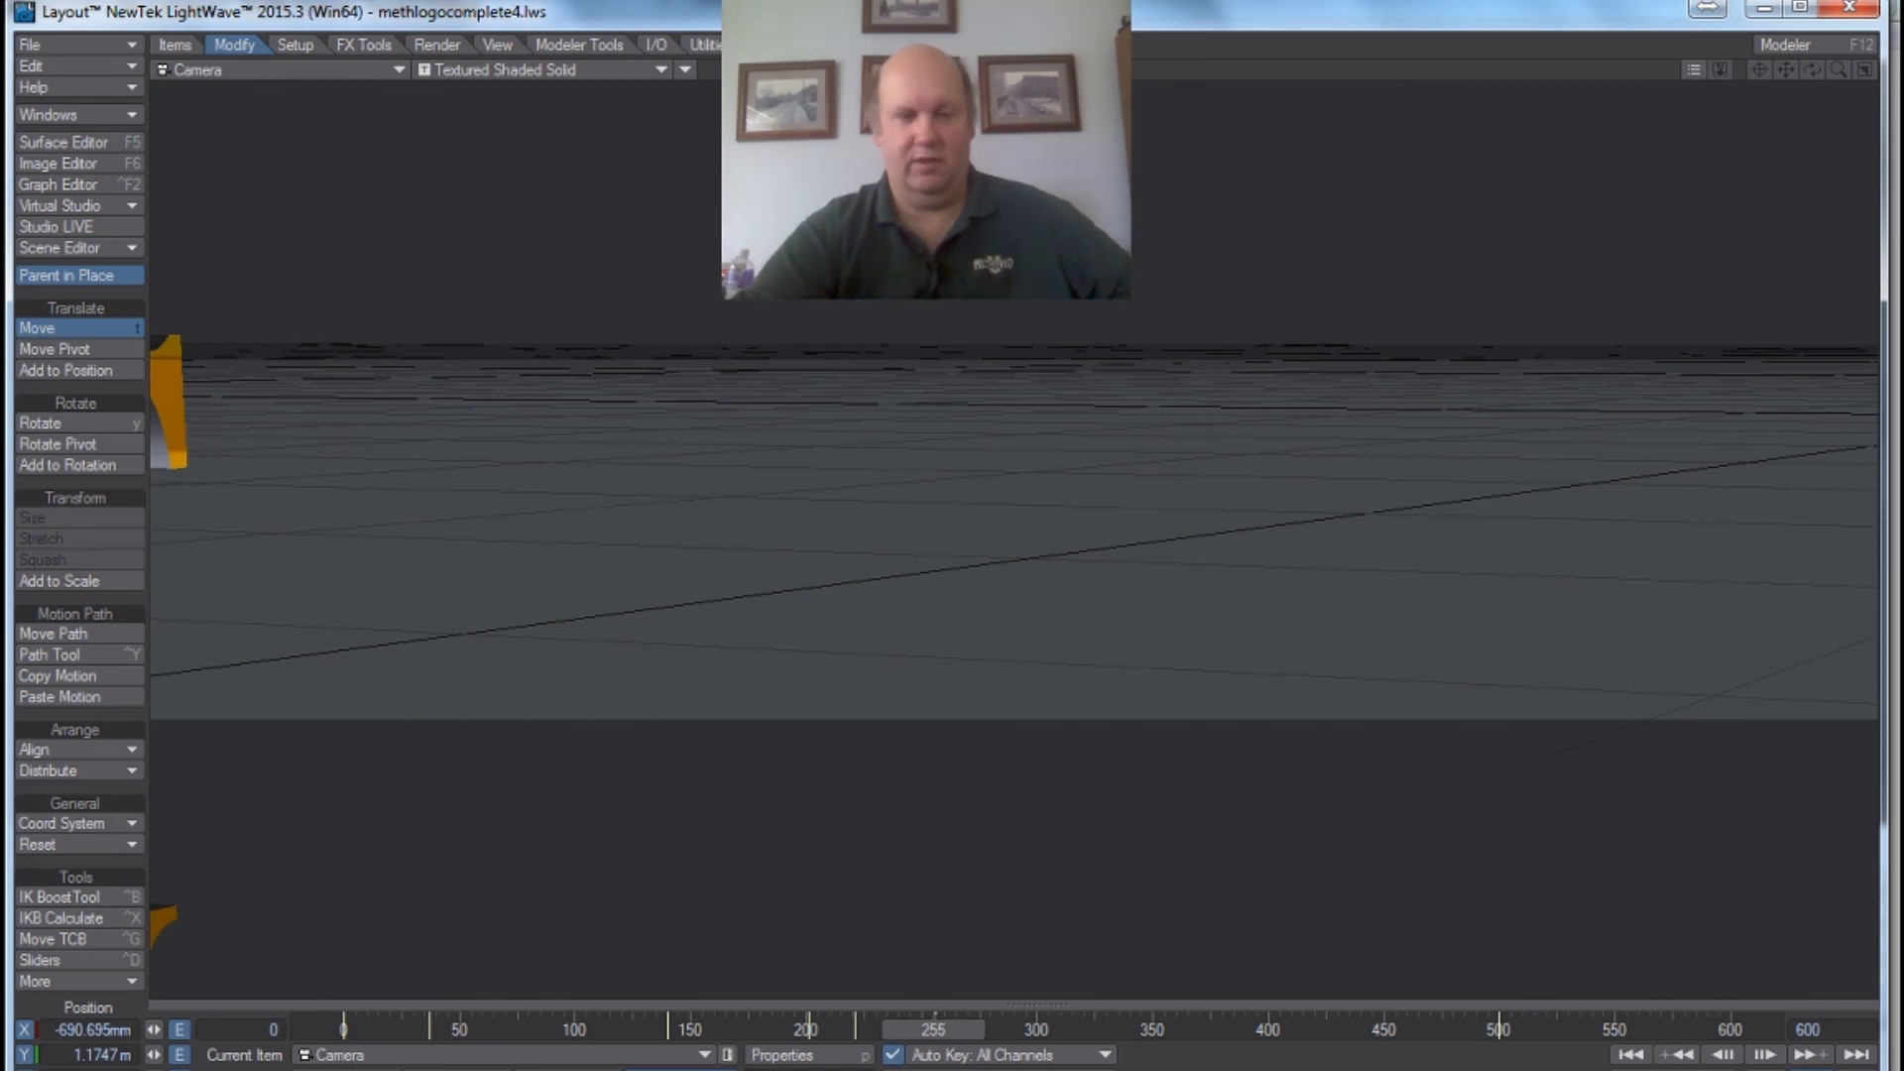
# Step: At frame 288, turn the camera back toward the start of the lettering, to about heading -380° and pitch 4.4°
pyautogui.moveTo(933, 1030); pyautogui.dragTo(1008, 1030)
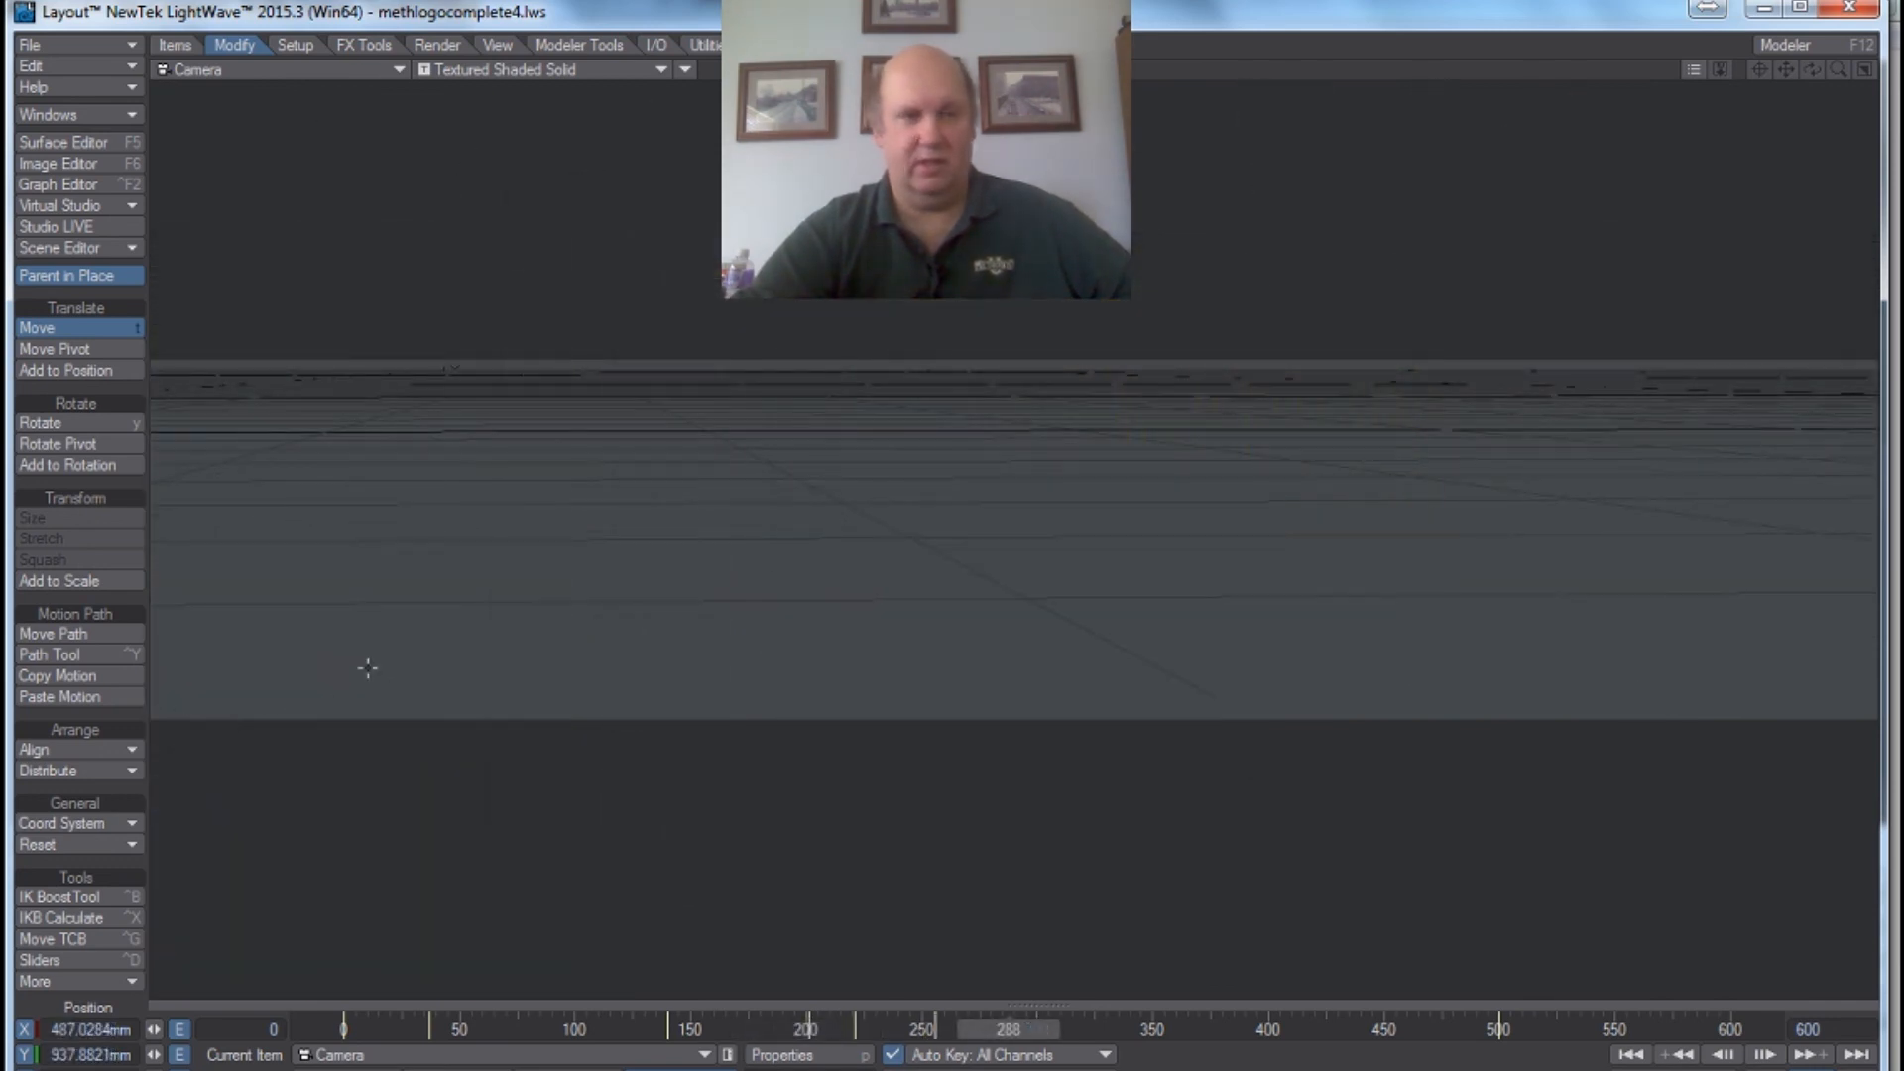
pyautogui.click(42, 421)
pyautogui.moveTo(635, 535); pyautogui.dragTo(158, 535)
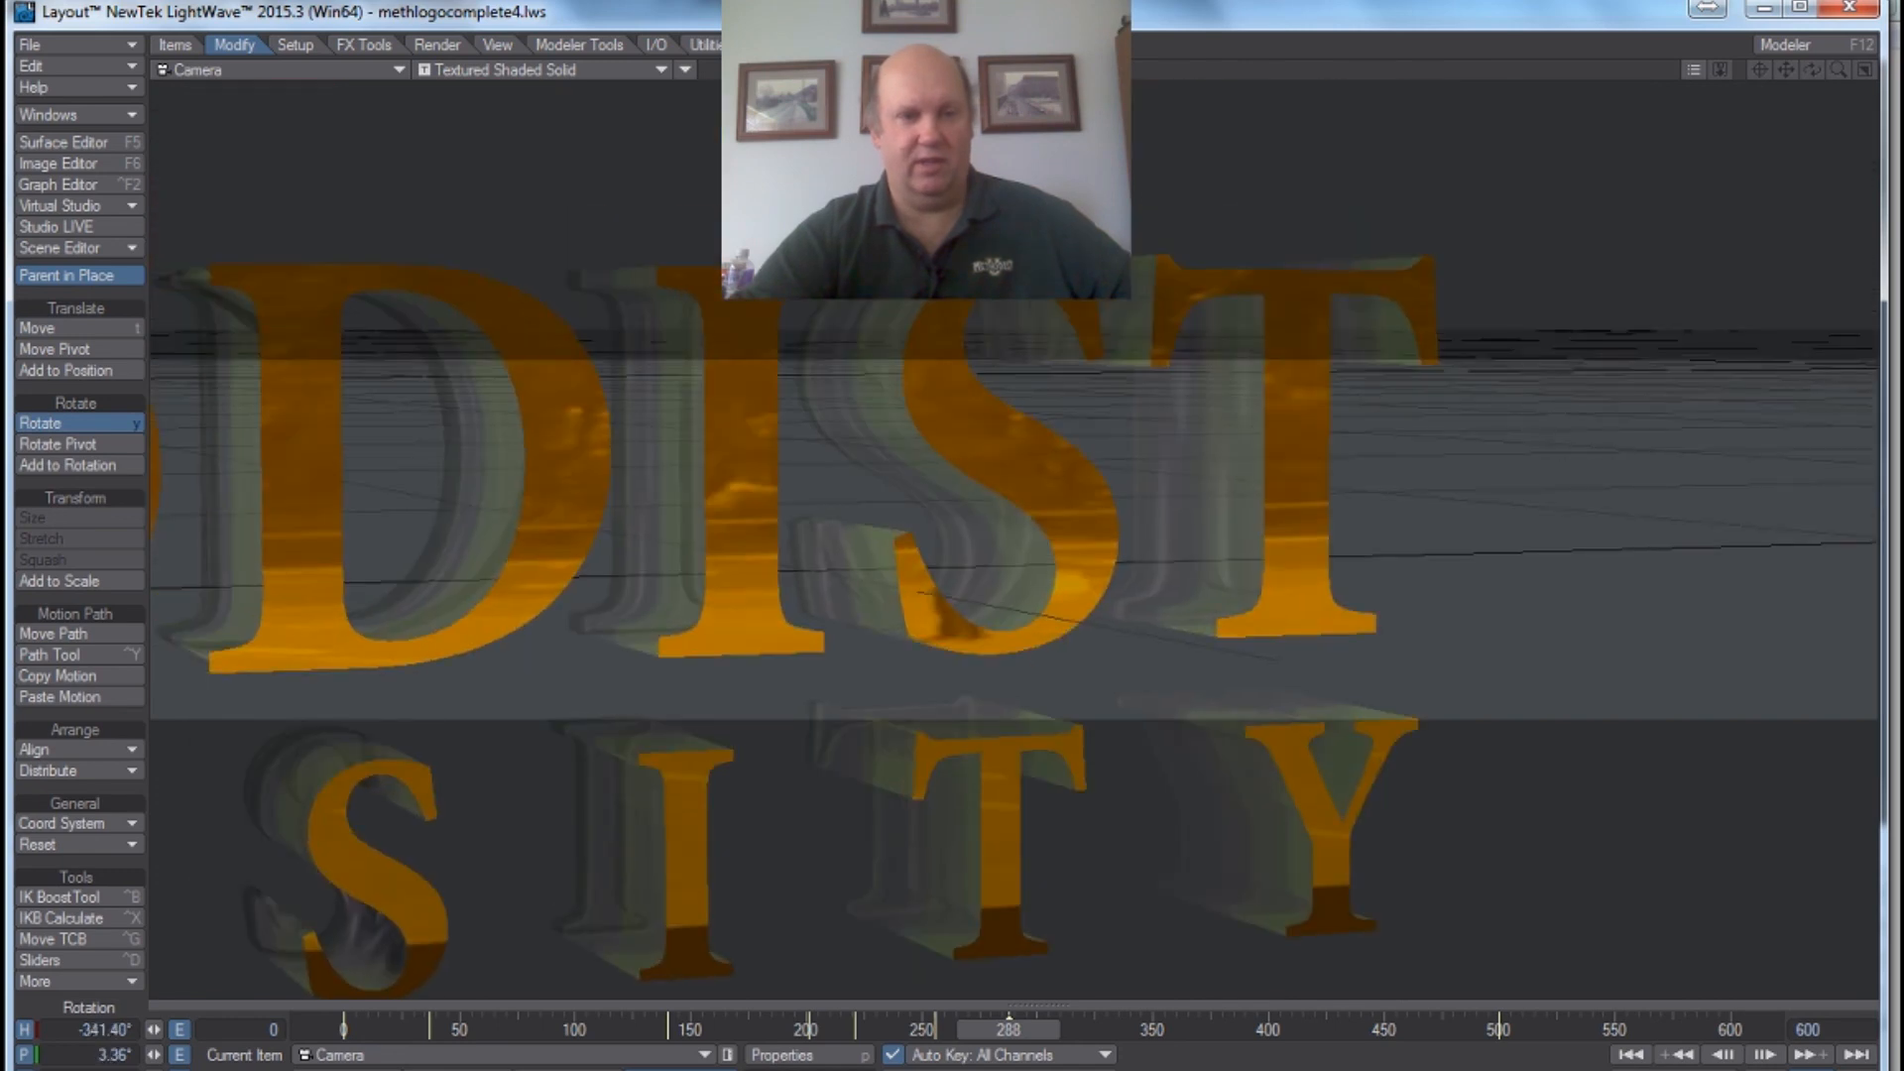
pyautogui.moveTo(635, 536); pyautogui.dragTo(281, 566)
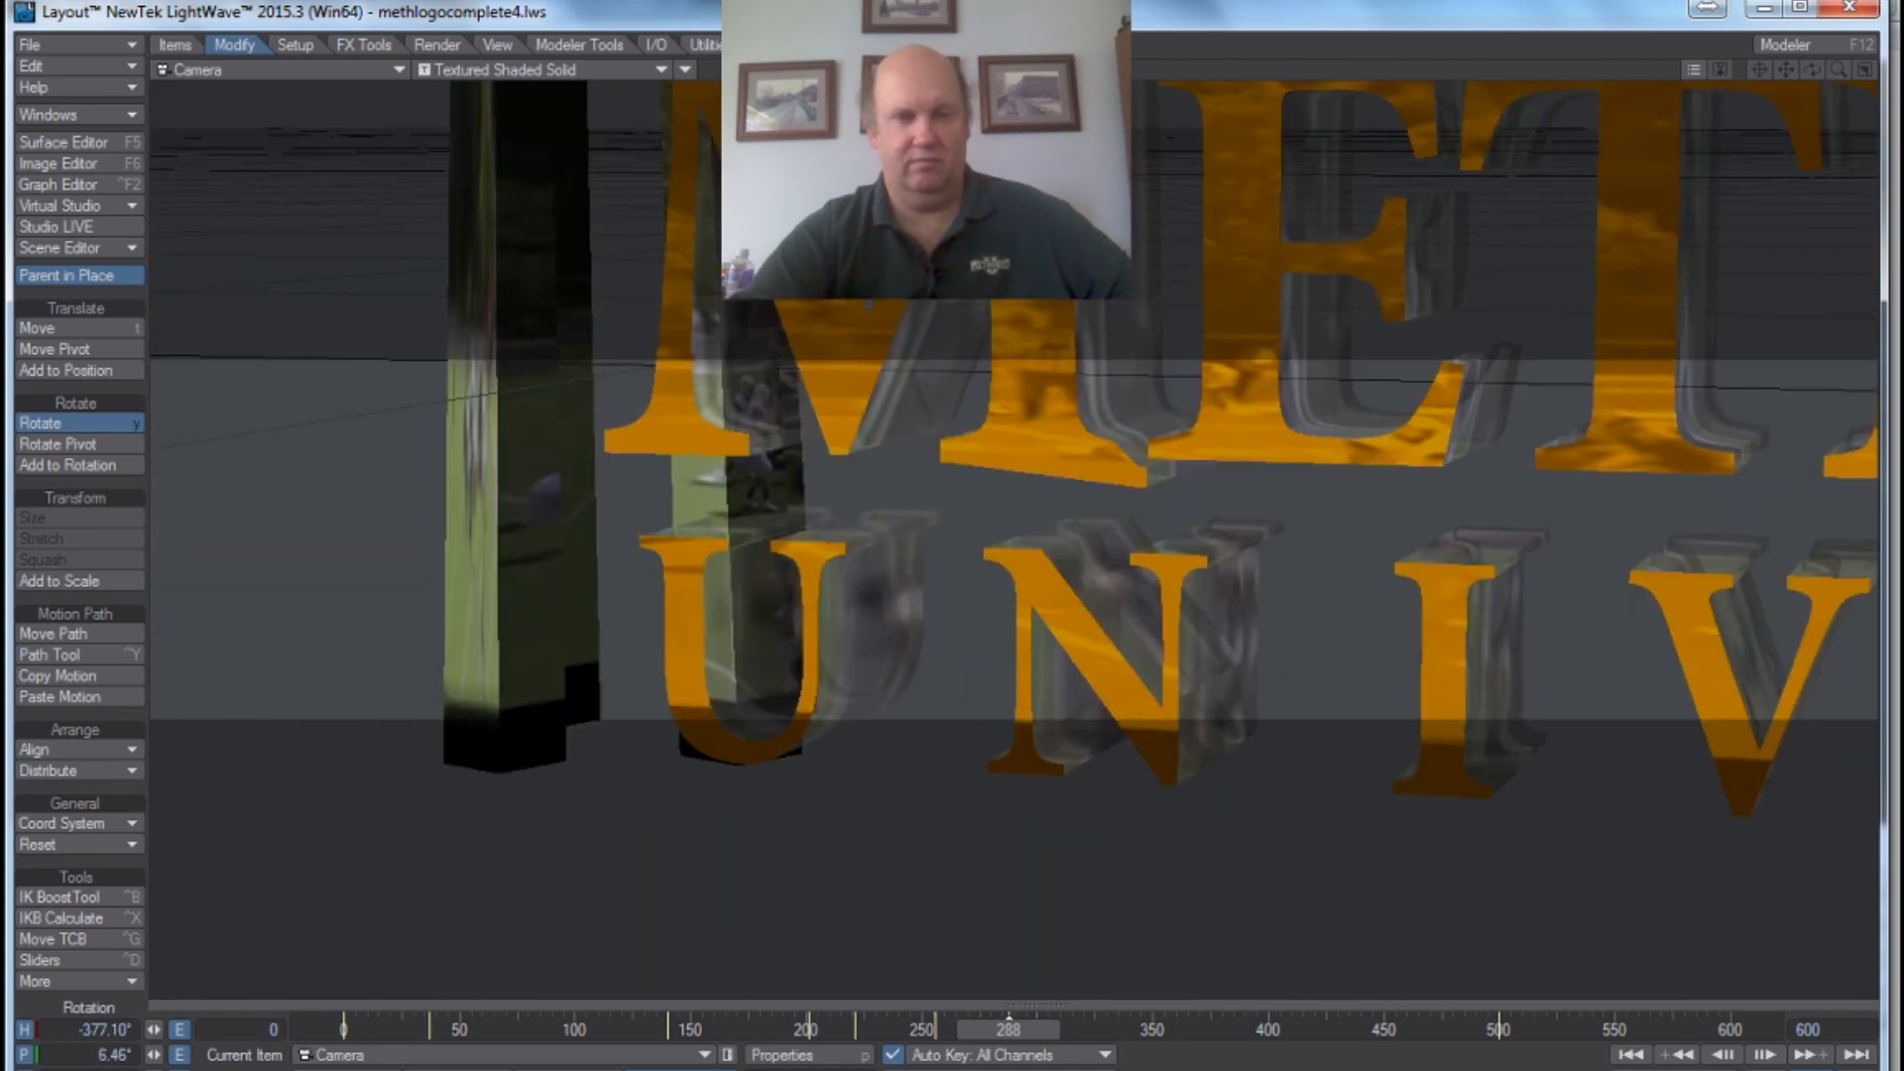
pyautogui.moveTo(953, 556); pyautogui.dragTo(921, 535)
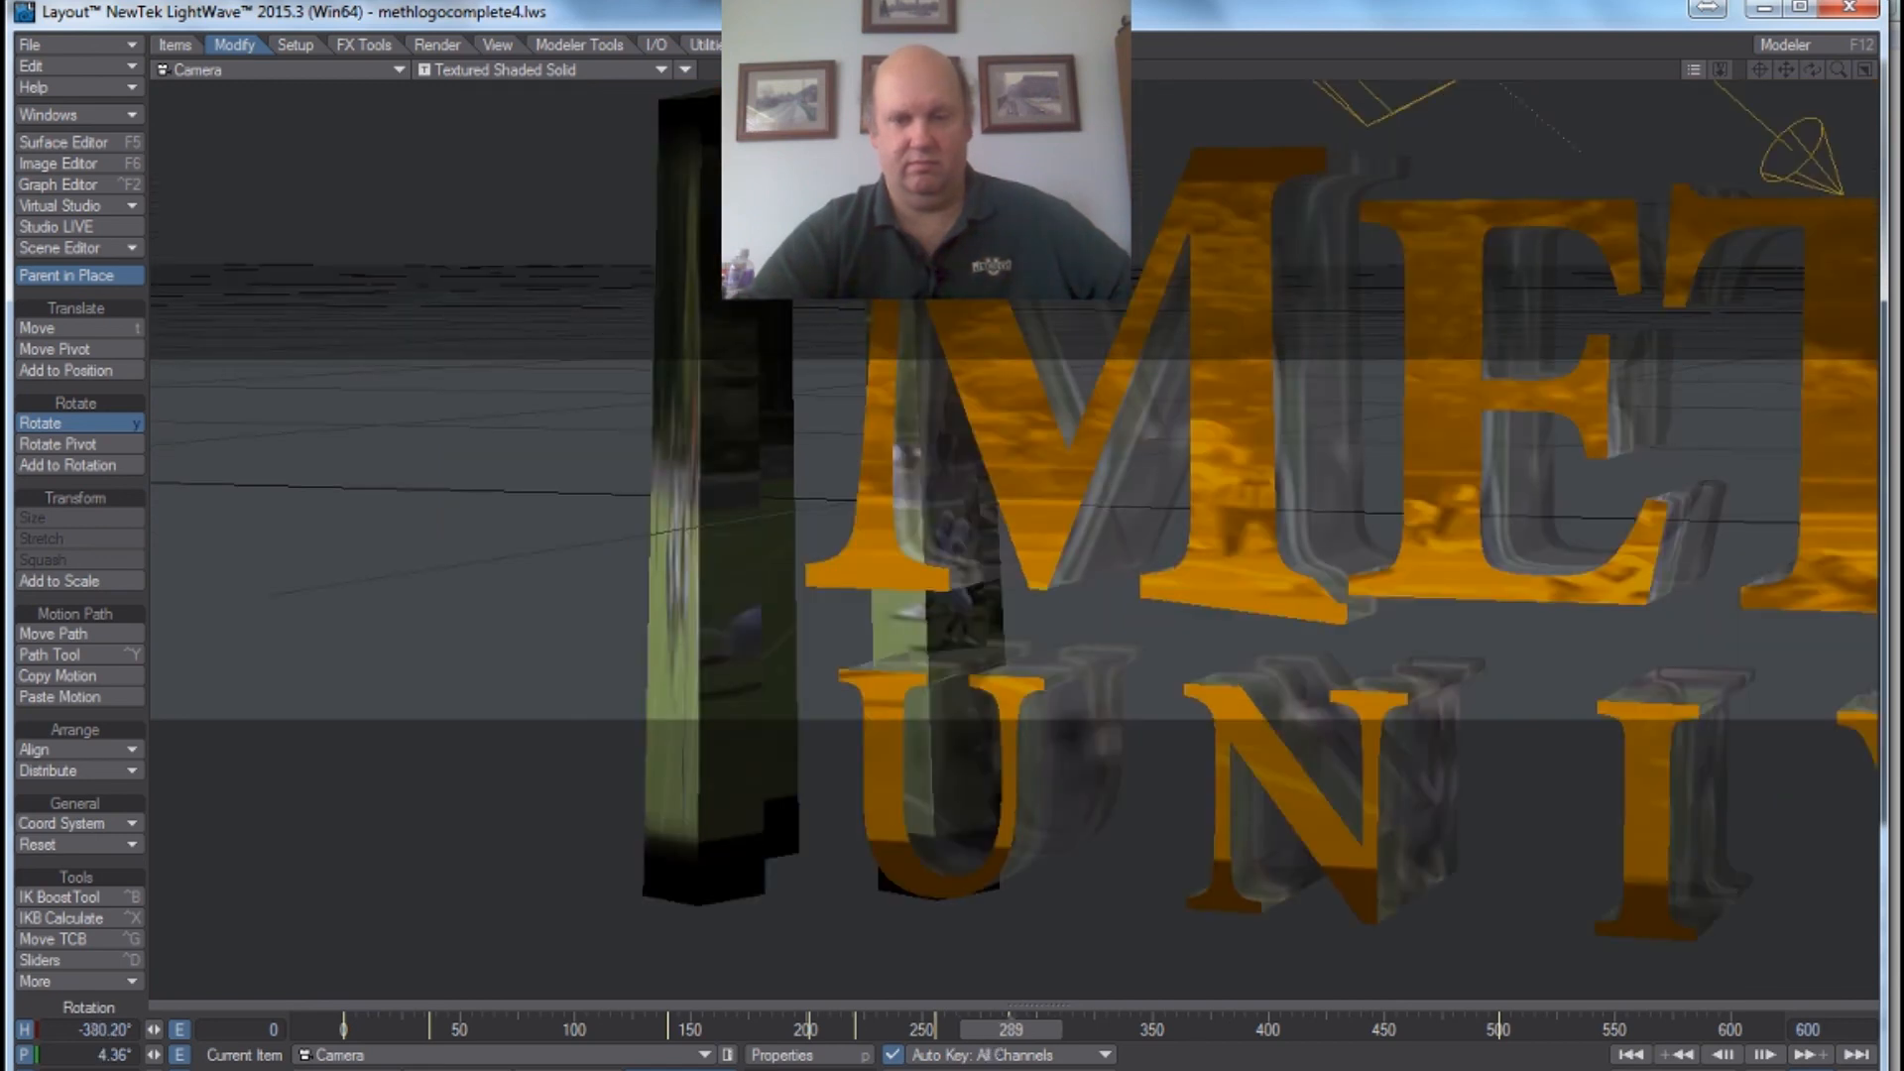
# Step: At frame 432, rotate the camera to about heading -361° and pitch -0.3° to face the logo, and check the motion toward the final frames
pyautogui.moveTo(1011, 1030); pyautogui.dragTo(1341, 1029)
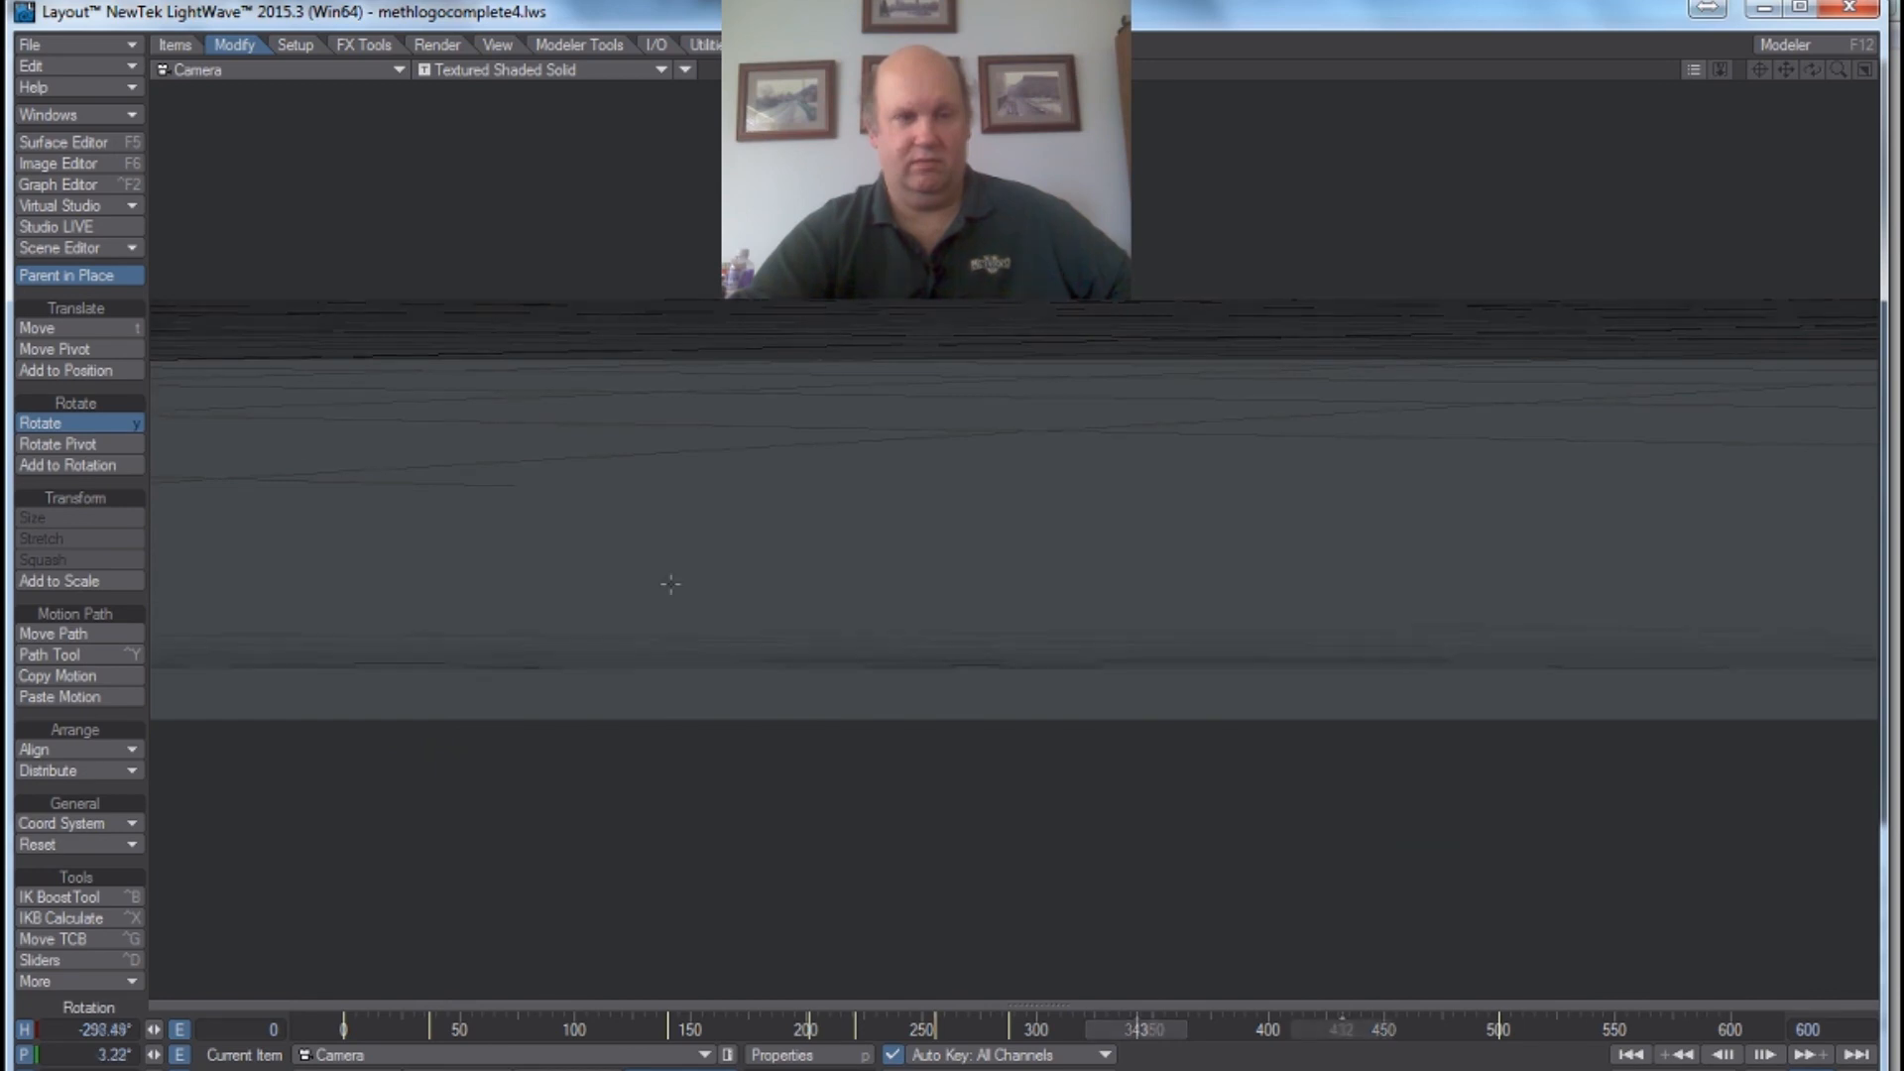
pyautogui.moveTo(1012, 541); pyautogui.dragTo(1513, 566)
pyautogui.moveTo(650, 565)
pyautogui.mouseDown()
pyautogui.moveTo(662, 610)
pyautogui.moveTo(660, 593)
pyautogui.mouseUp()
pyautogui.moveTo(434, 693); pyautogui.dragTo(419, 695)
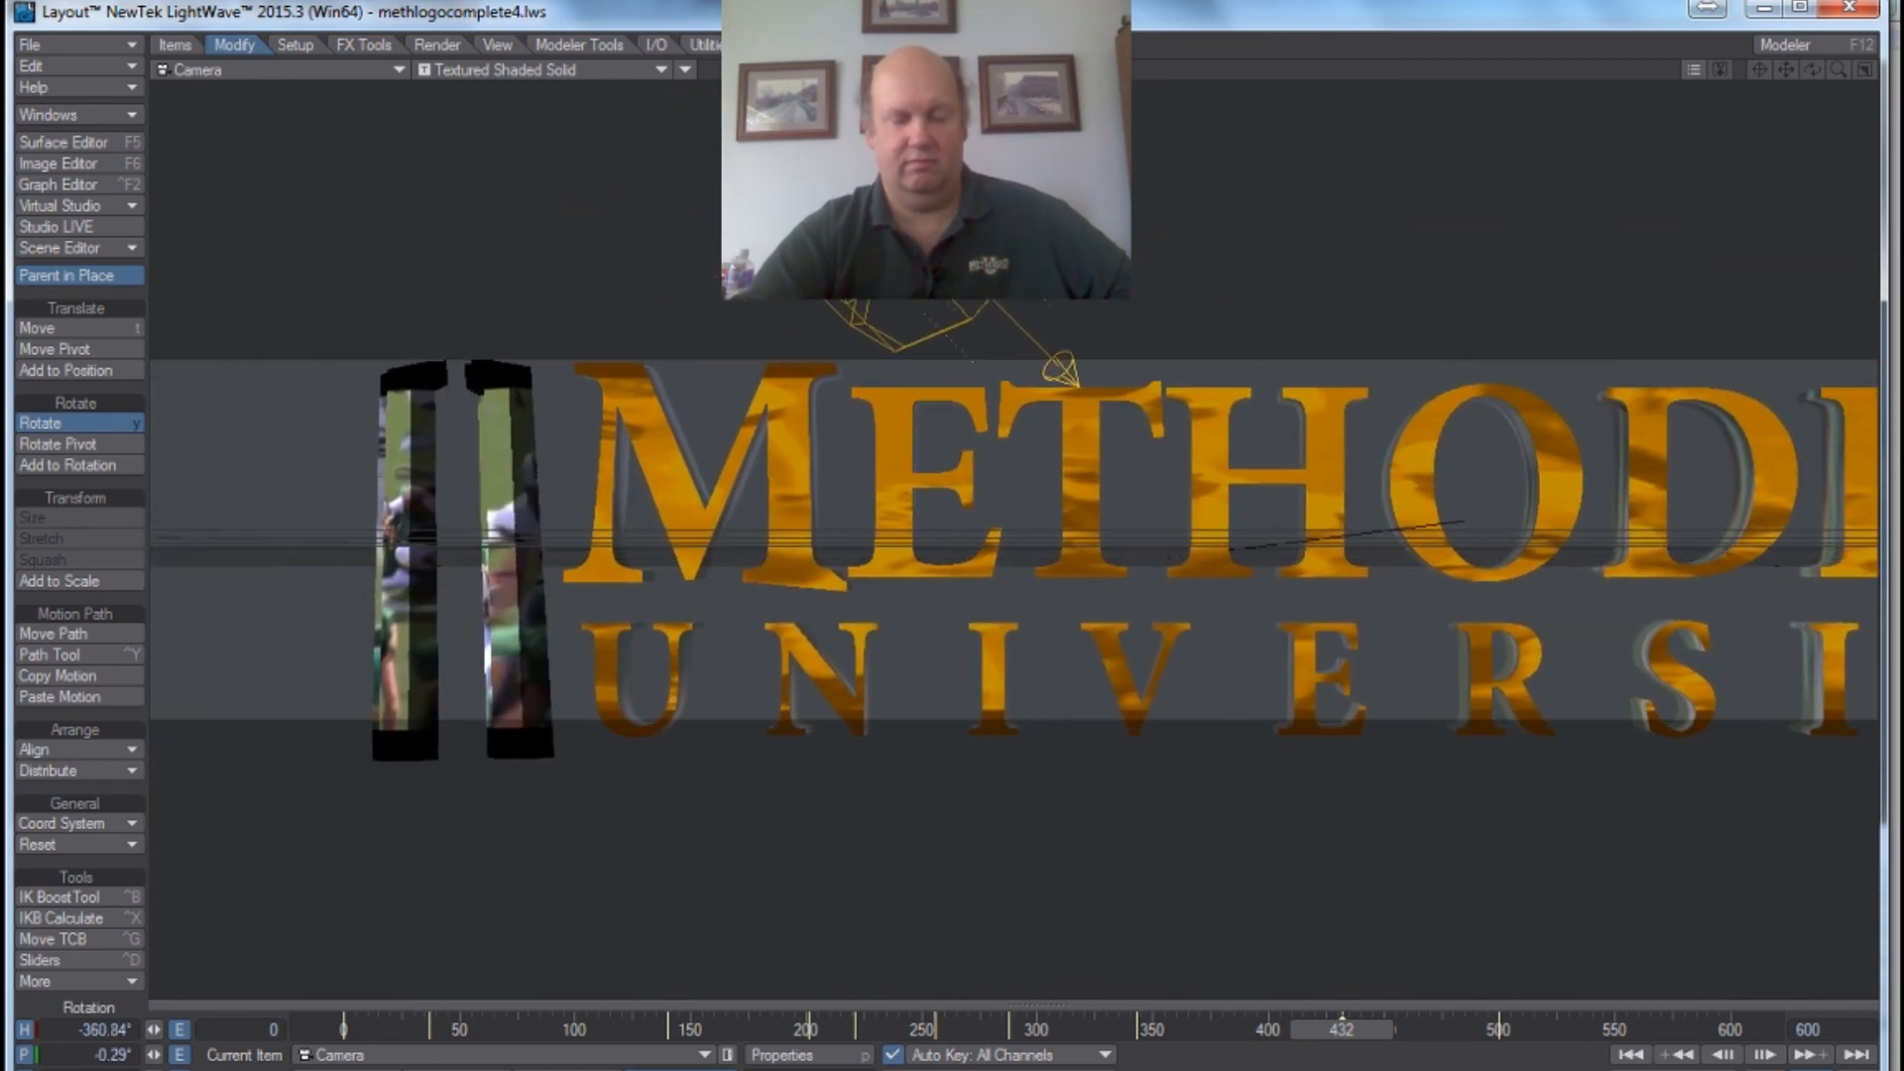
pyautogui.moveTo(1339, 1031); pyautogui.dragTo(1531, 1031)
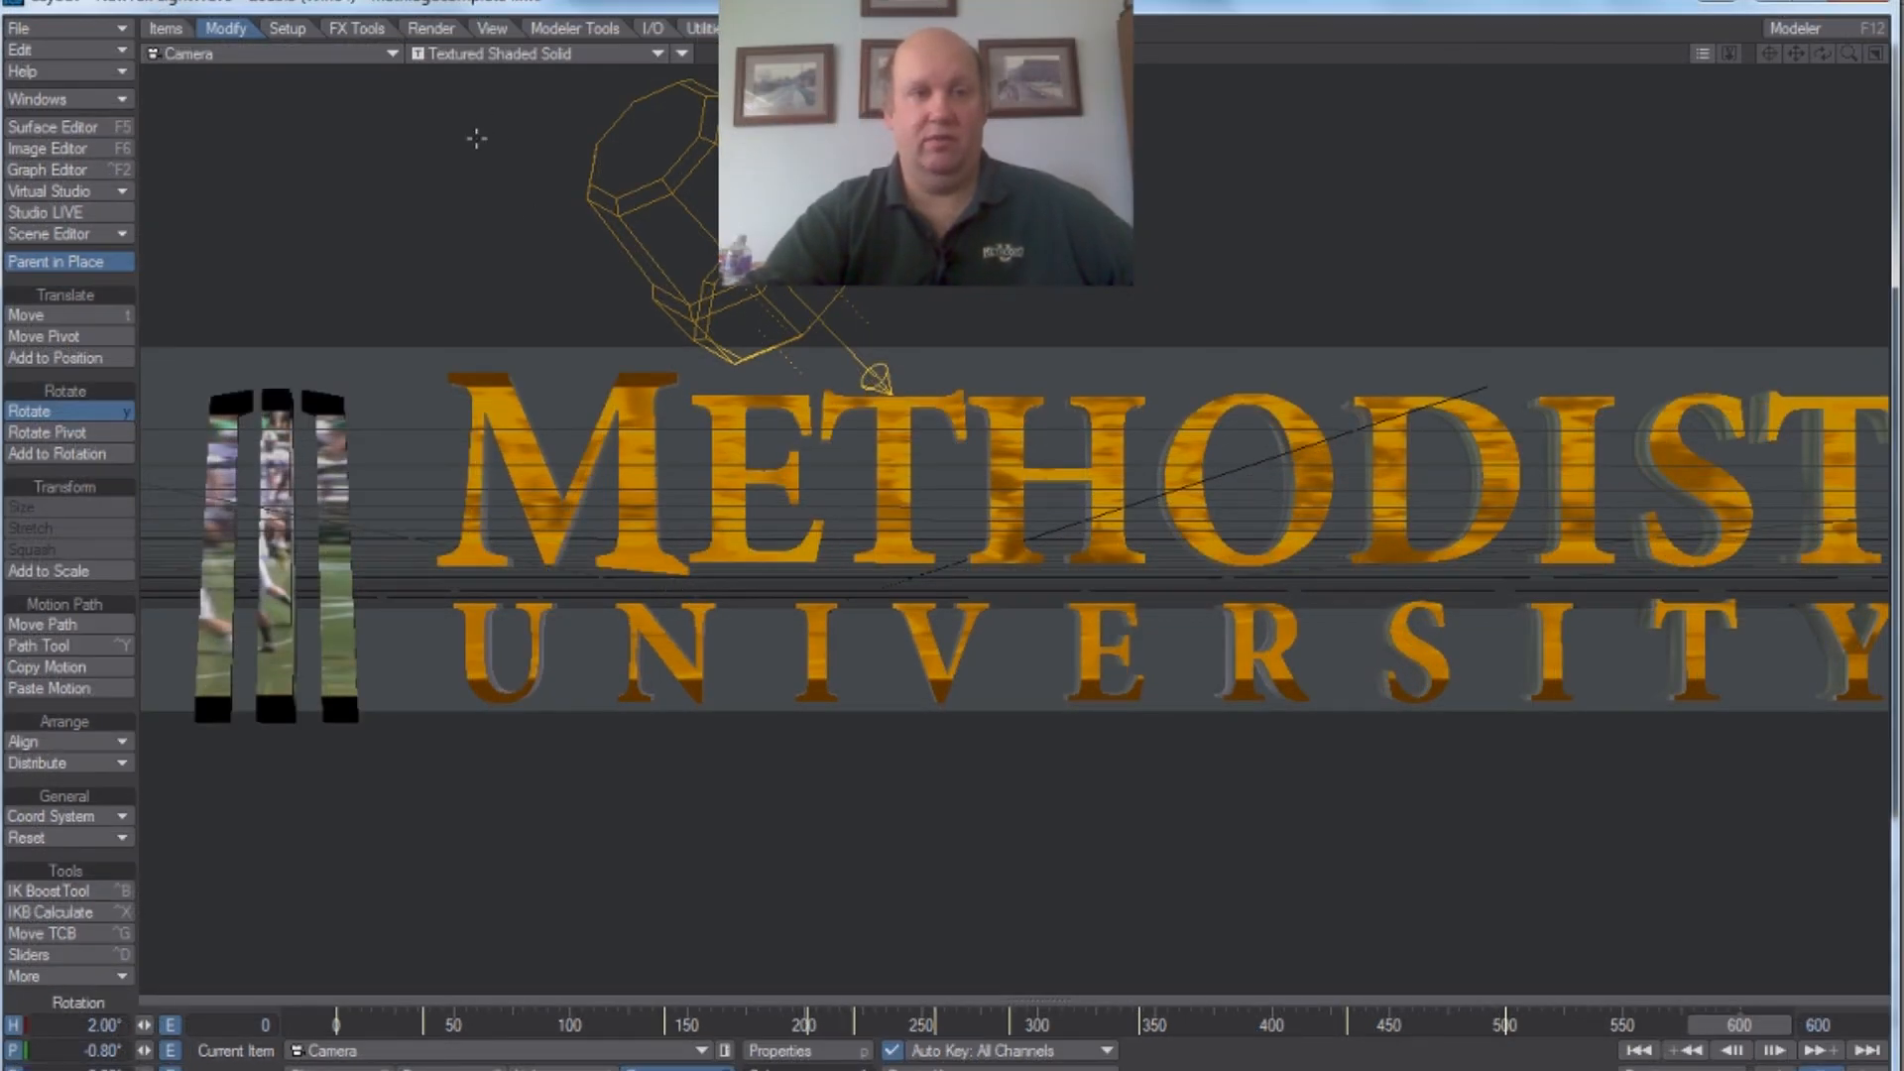
# Step: Set the render output's animation file to sportsanimation2.avi in the tutorials folder
pyautogui.click(432, 29)
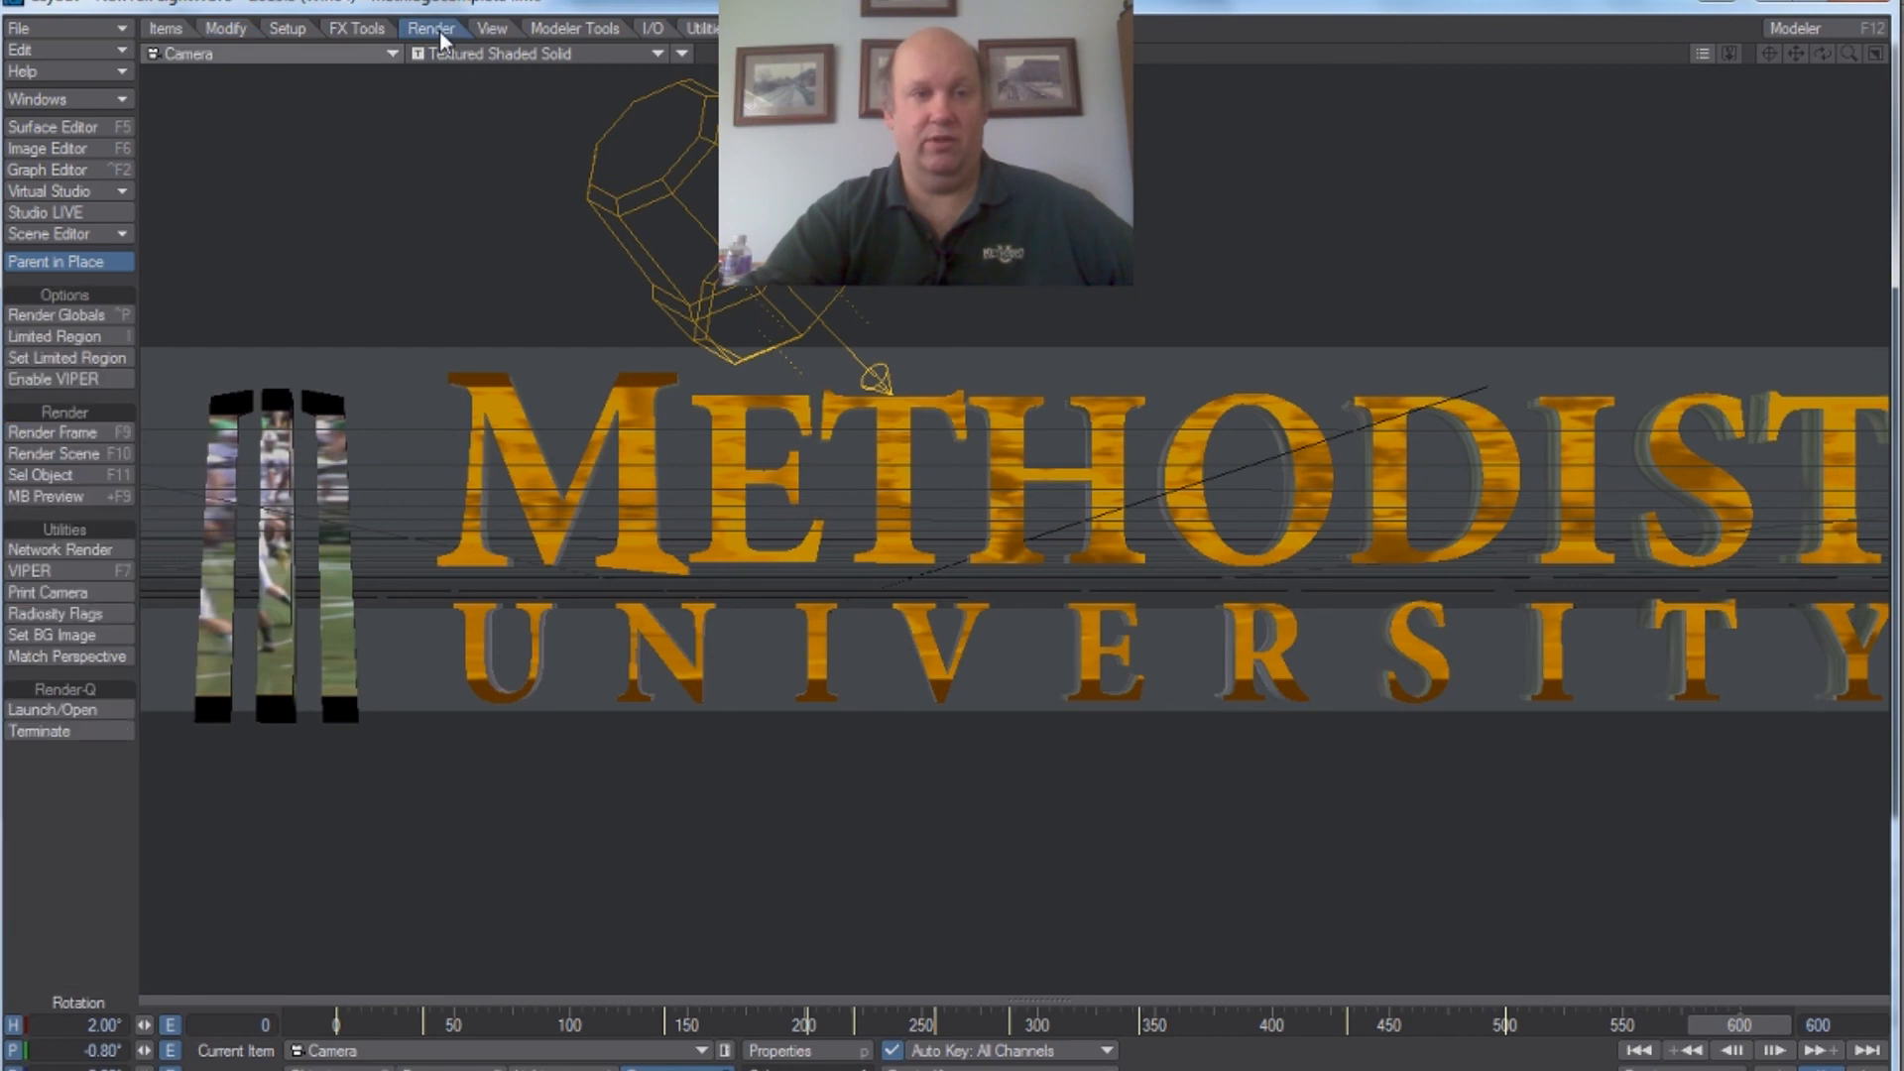
pyautogui.click(63, 313)
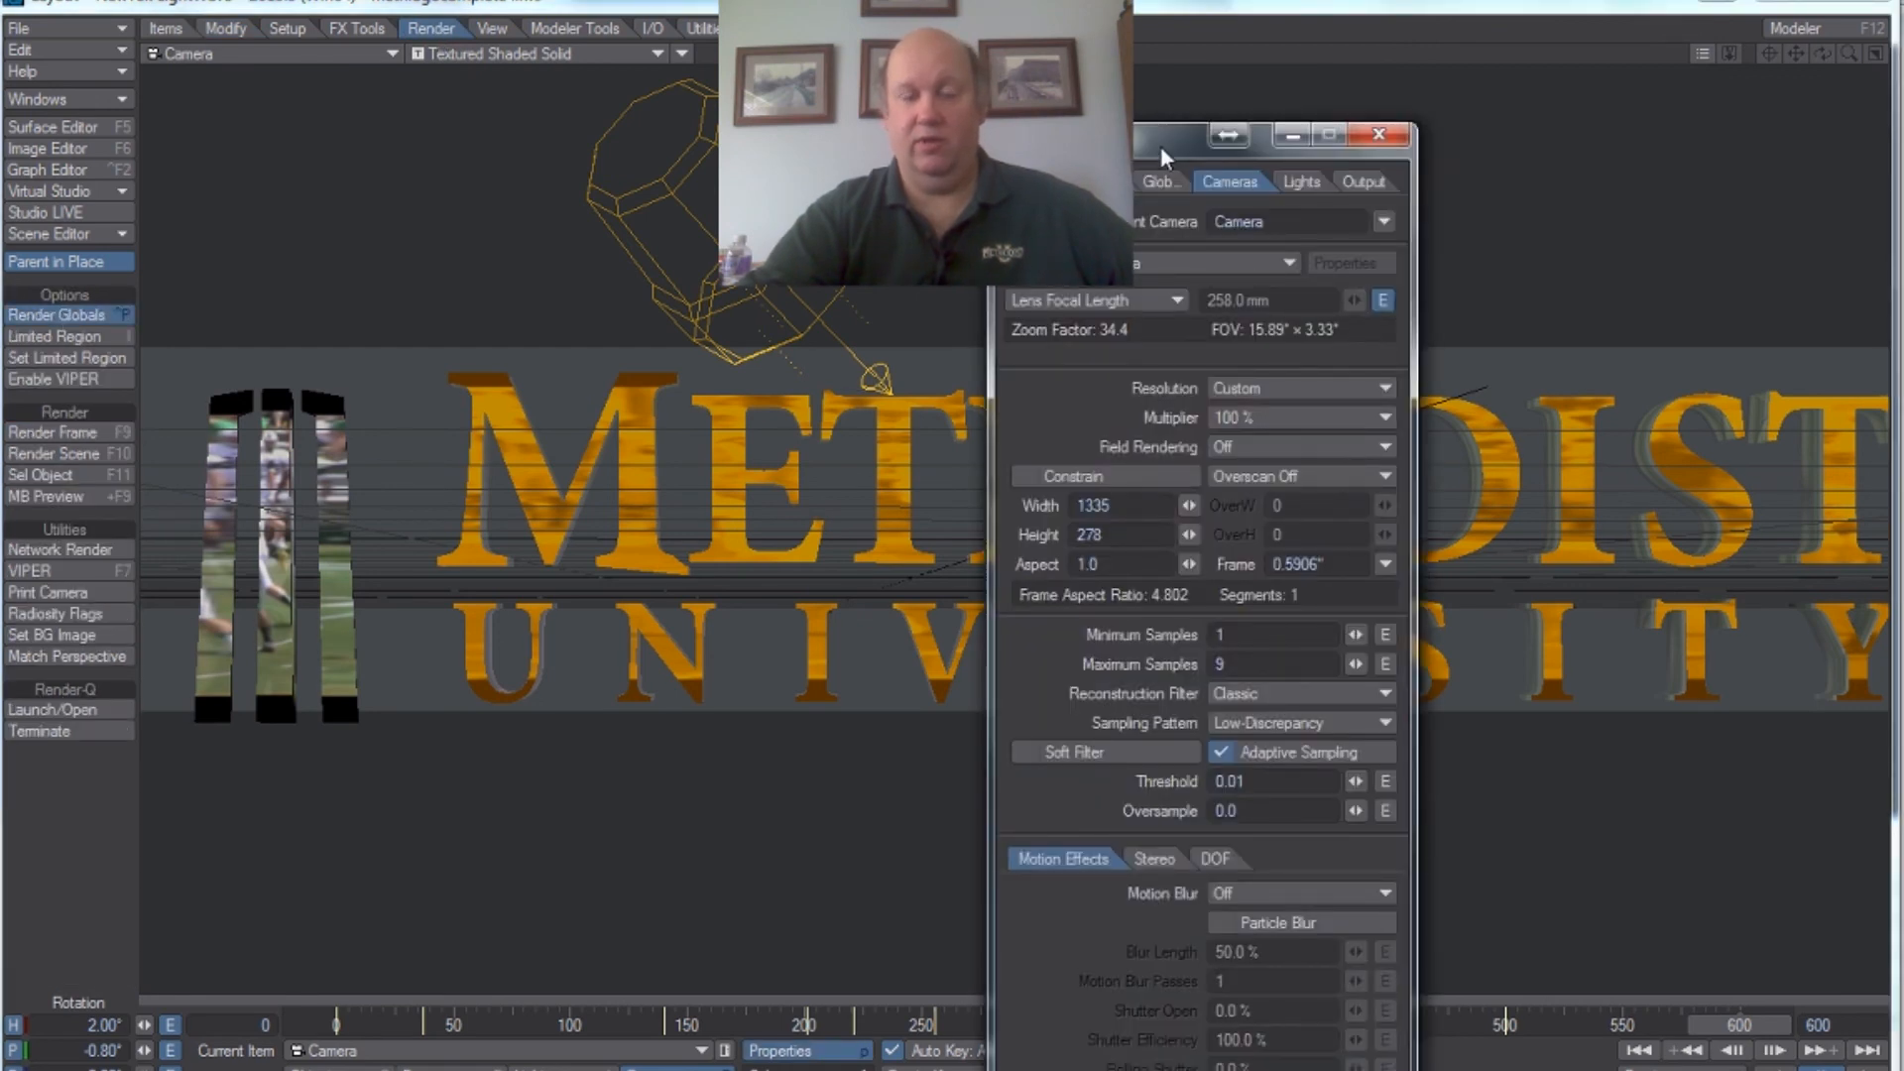
pyautogui.moveTo(1162, 157); pyautogui.dragTo(957, 153)
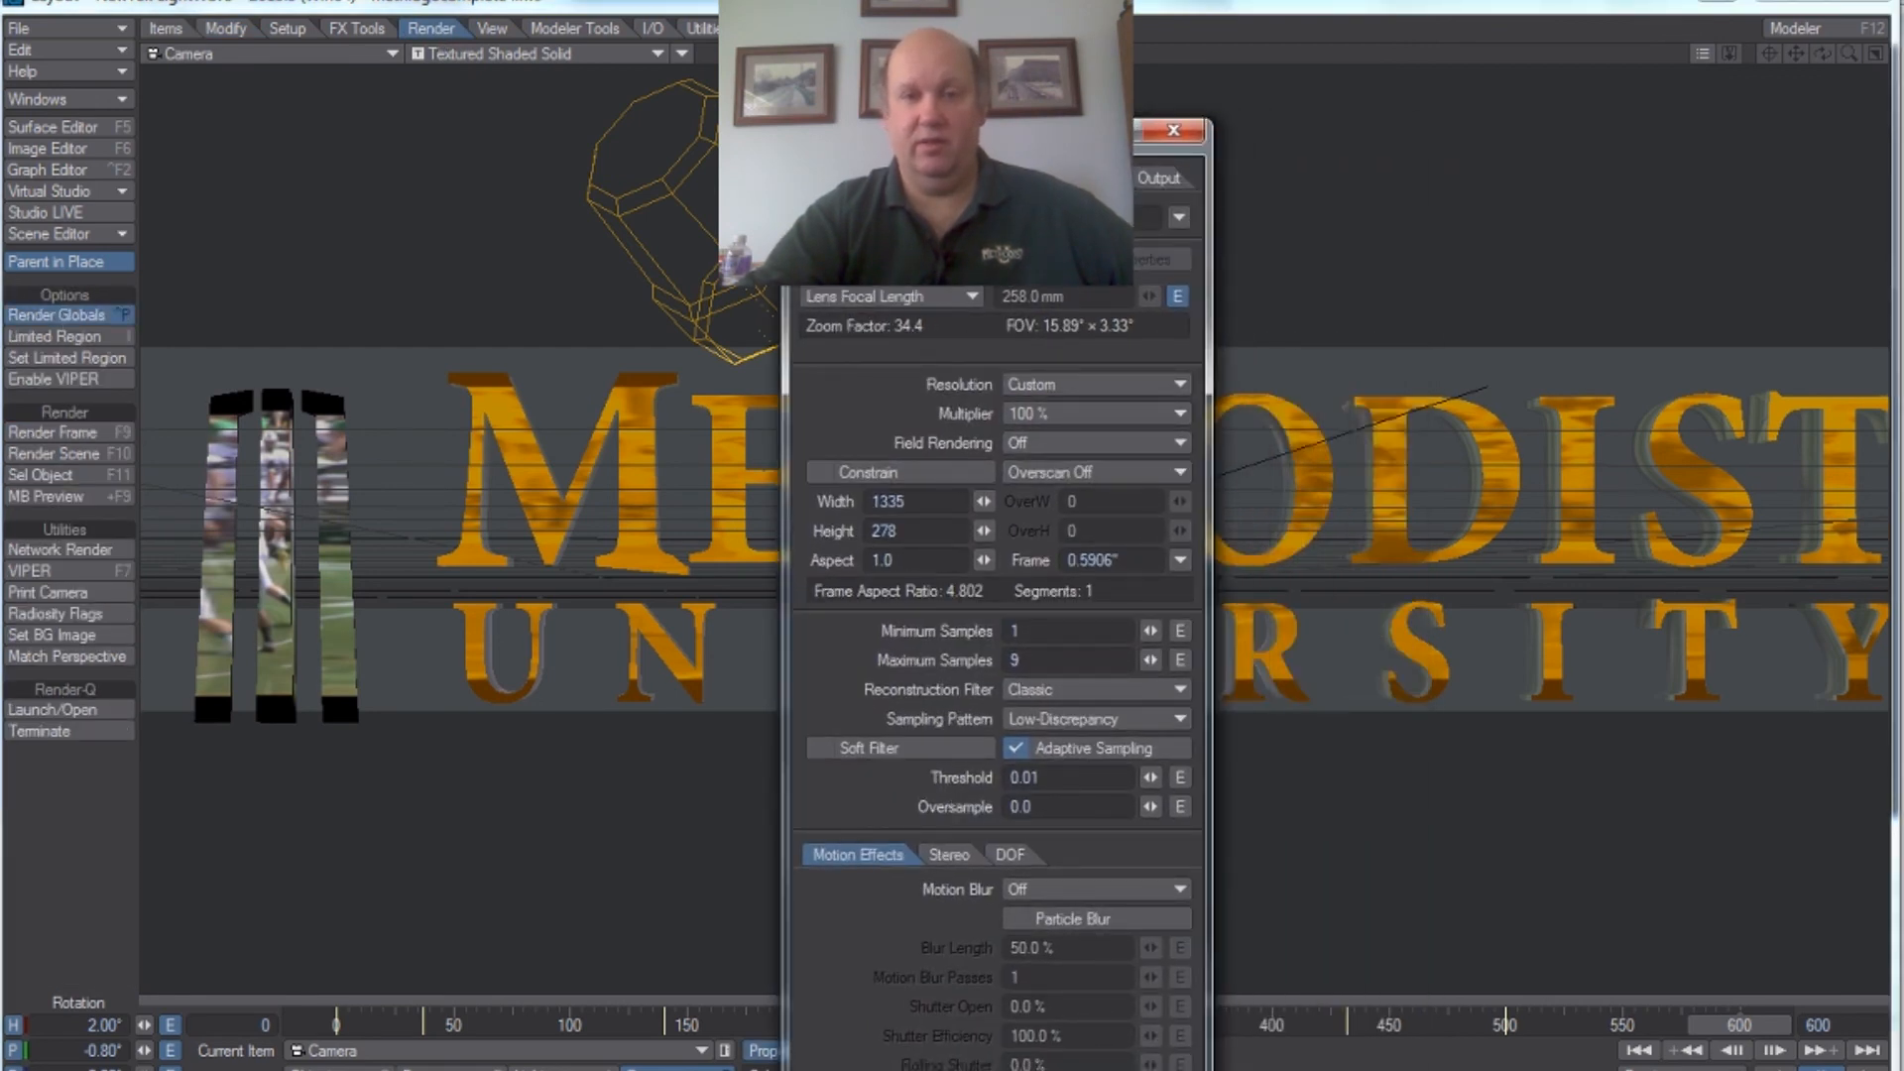
pyautogui.click(831, 178)
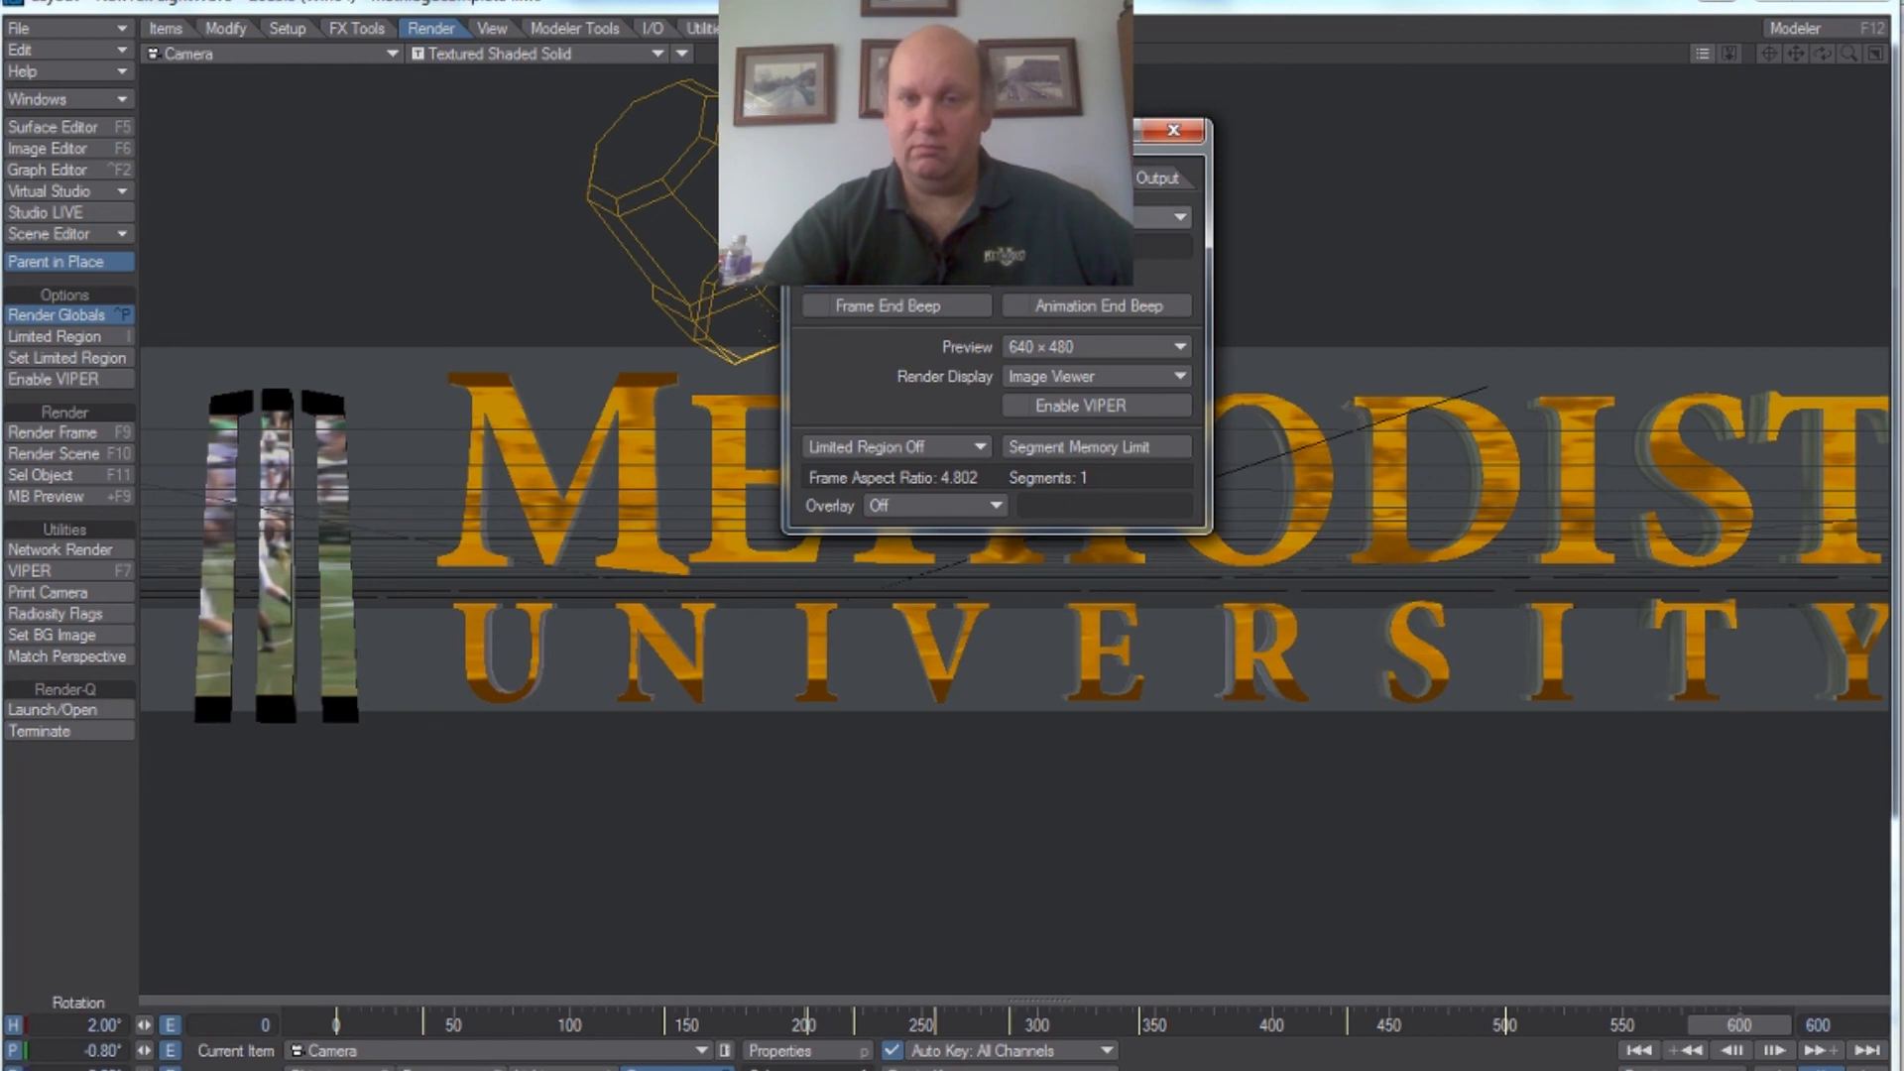
pyautogui.click(1151, 180)
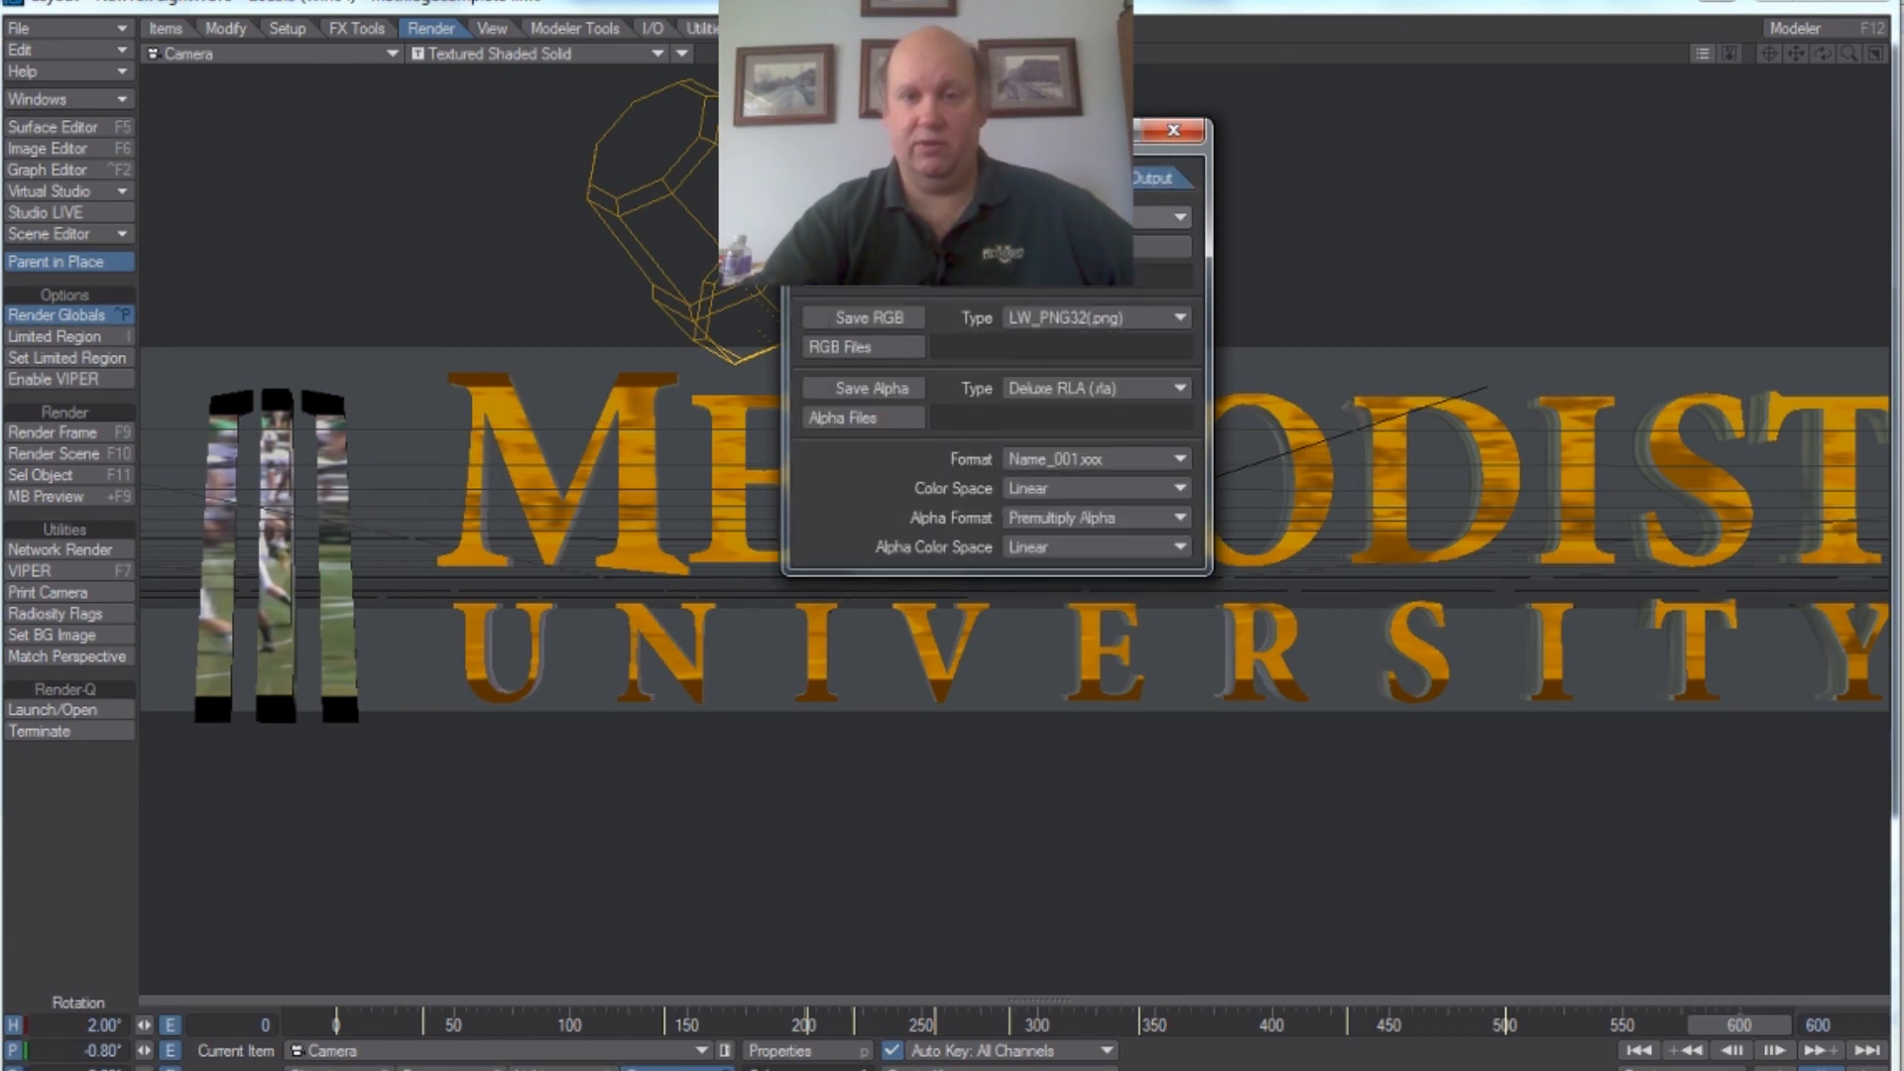
pyautogui.click(873, 288)
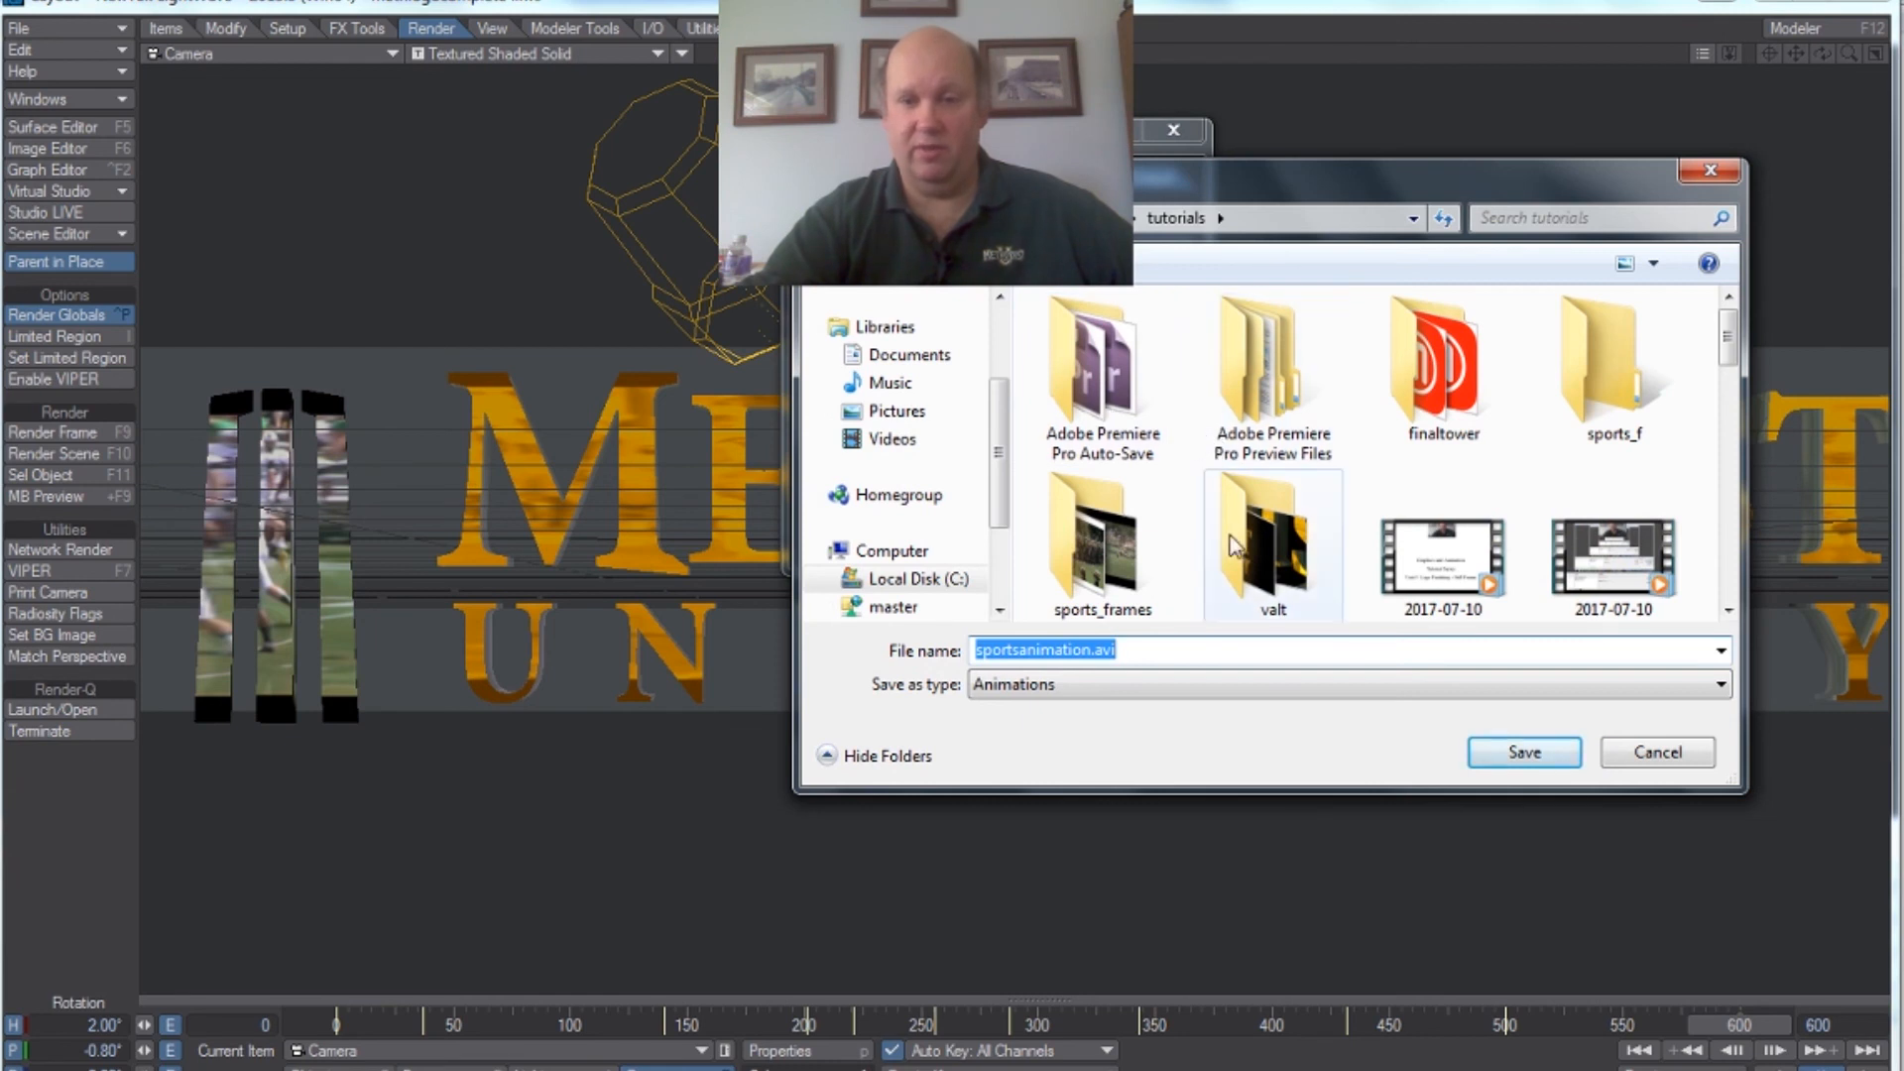
pyautogui.click(1184, 661)
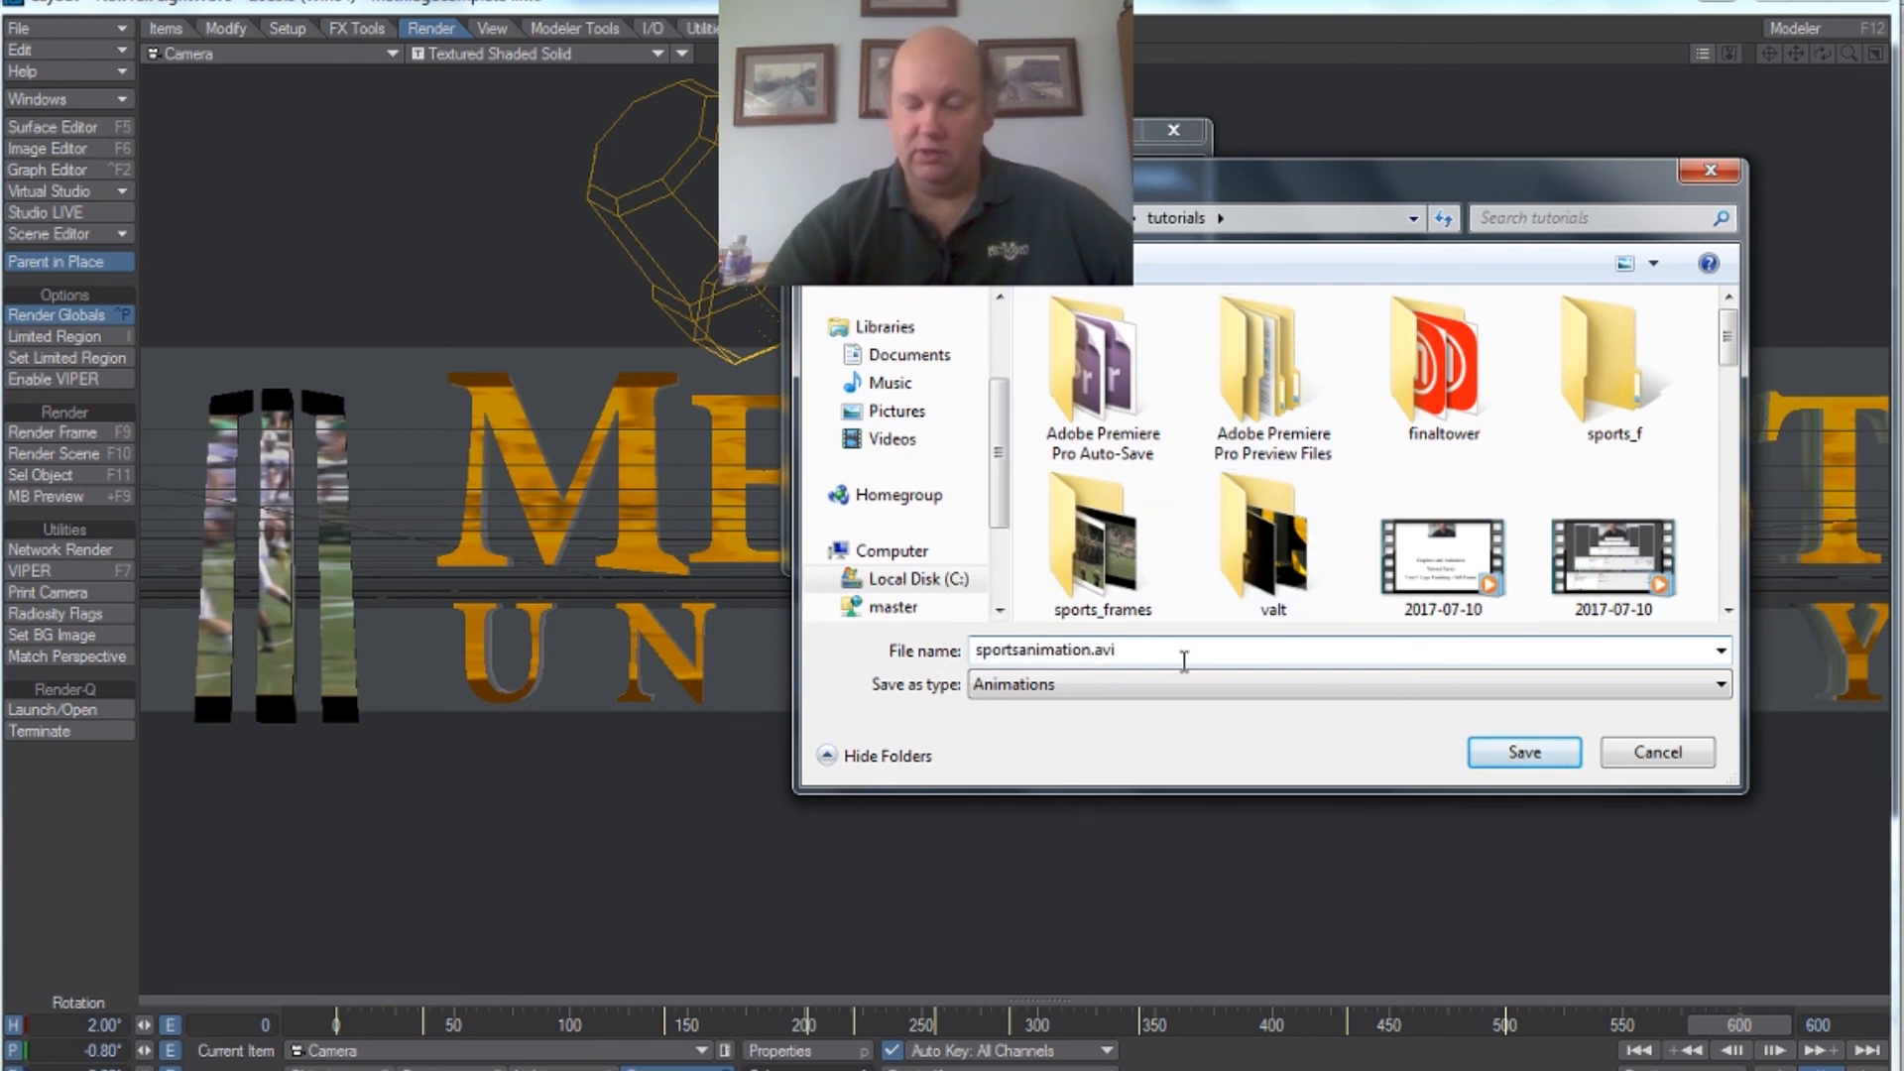
pyautogui.write('2')
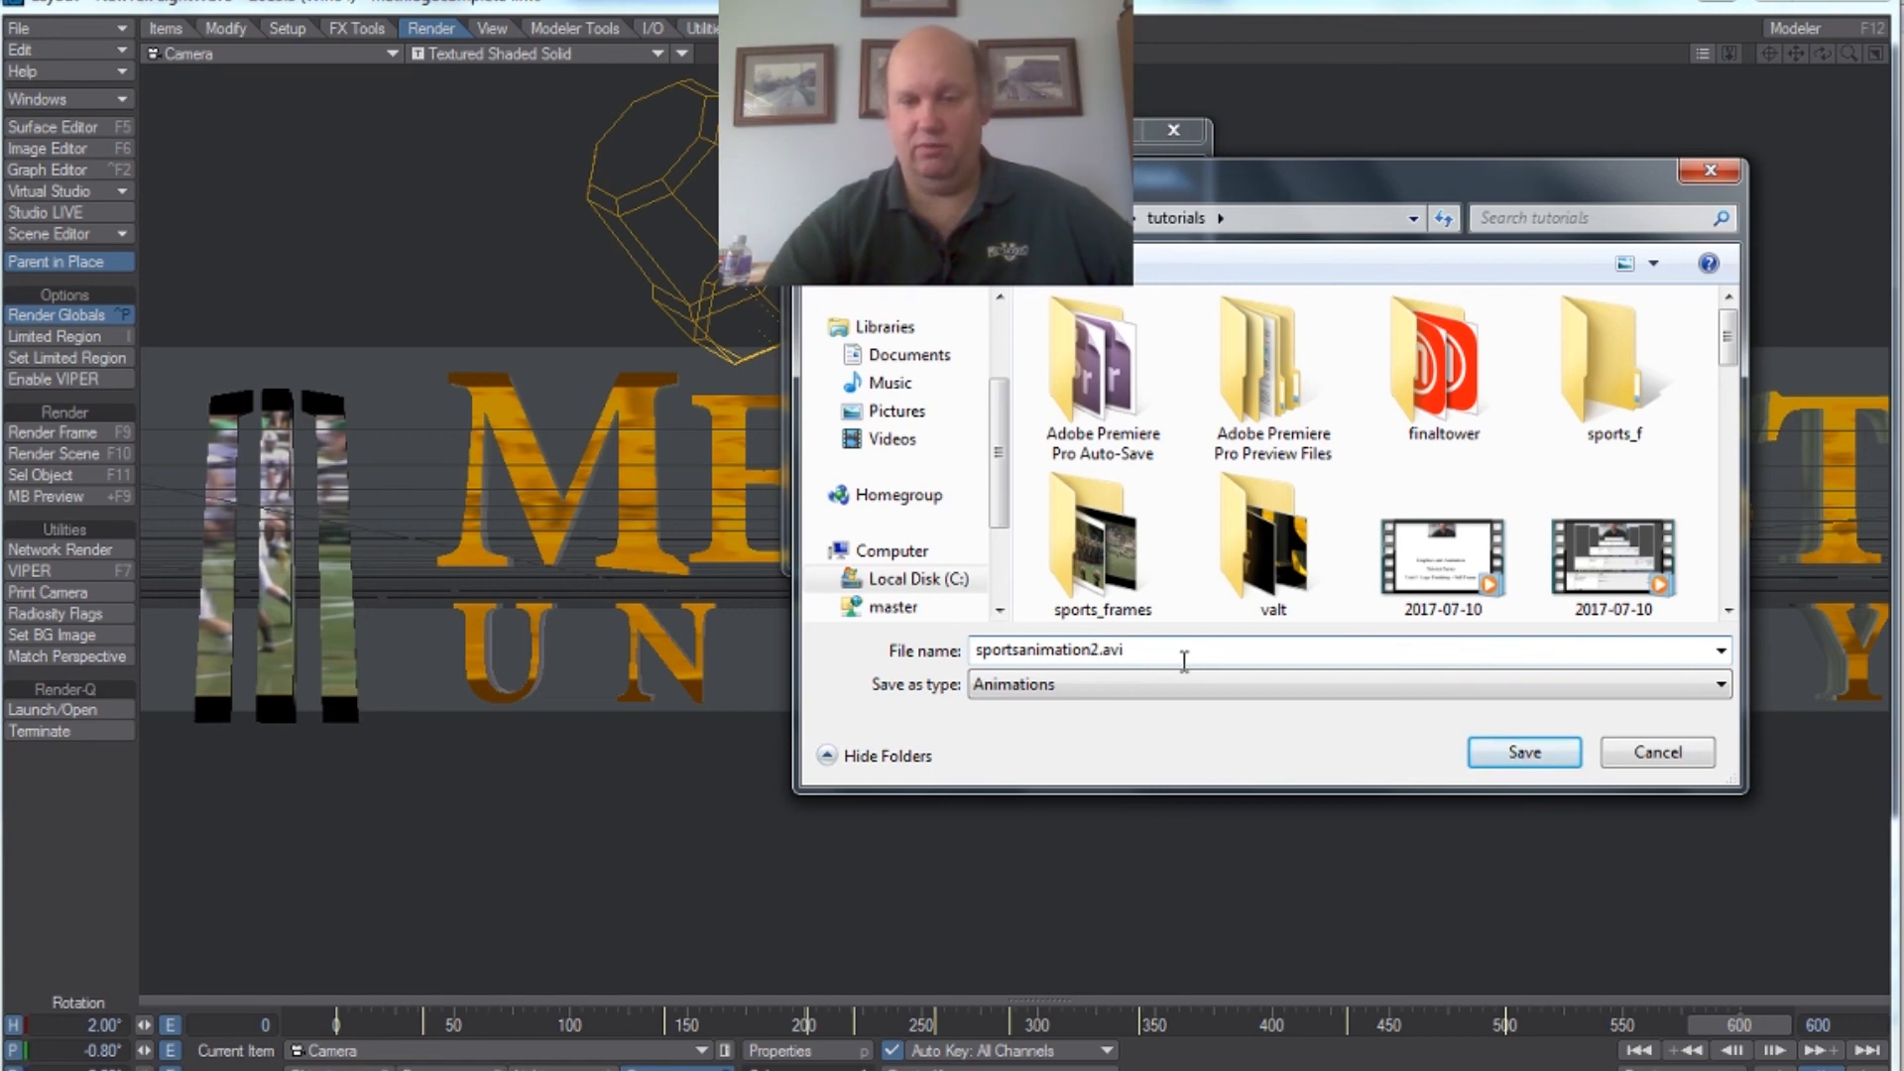
pyautogui.click(1488, 752)
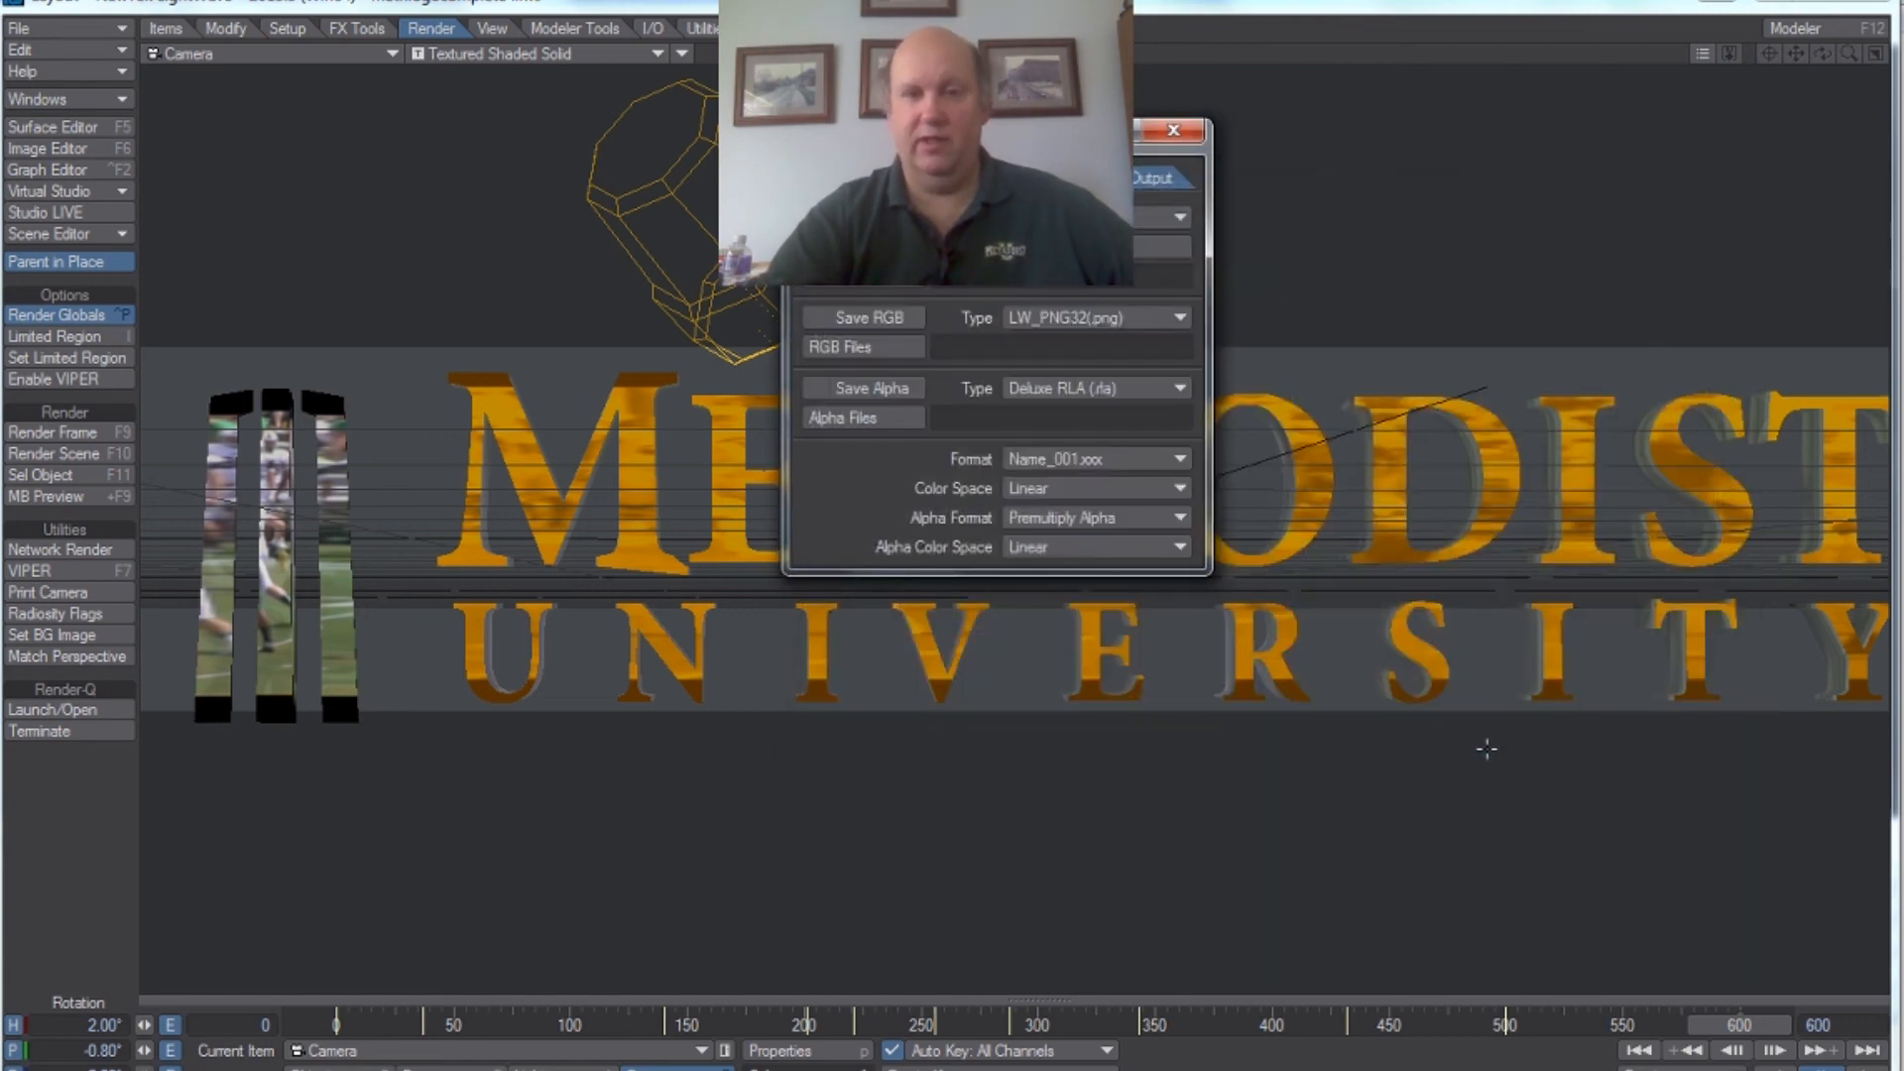